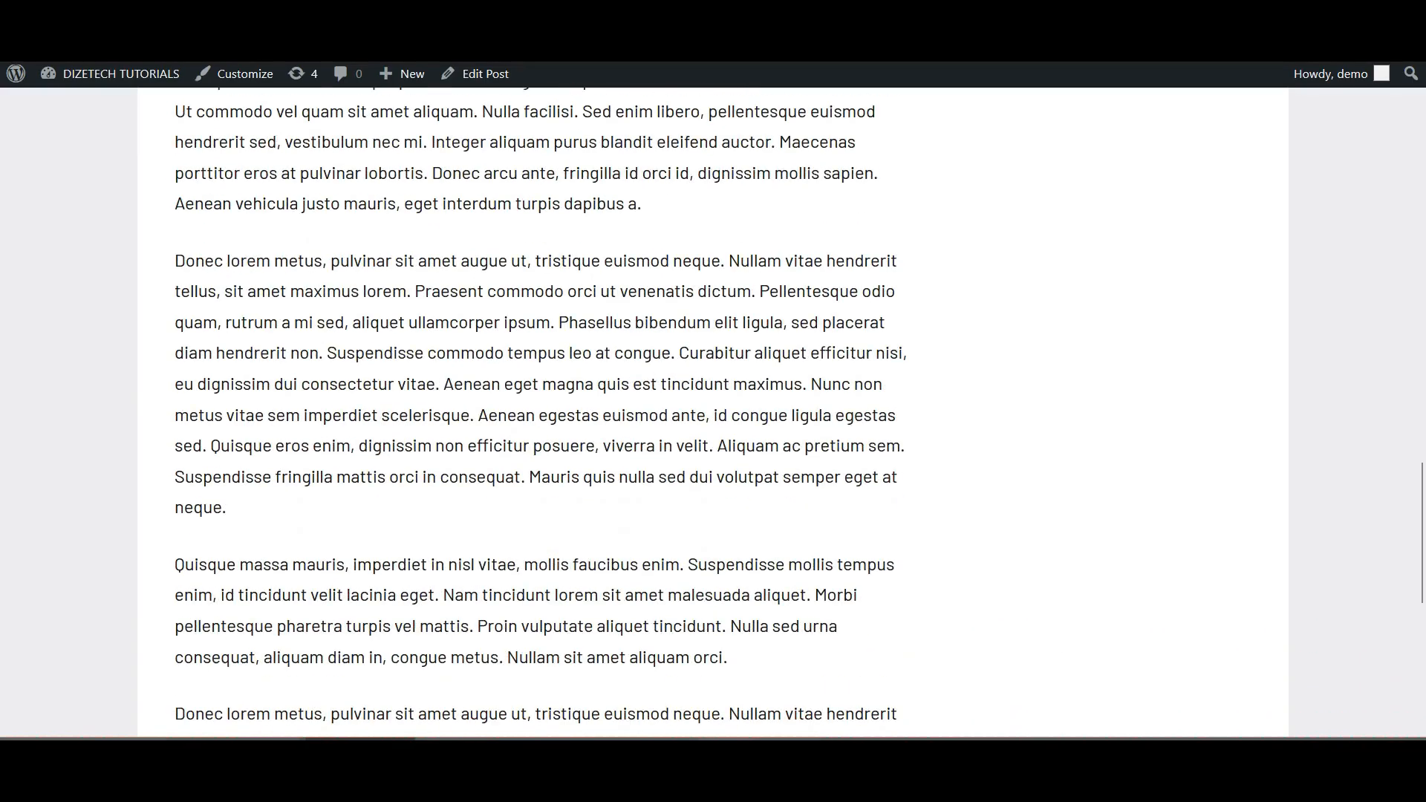
Examine the "Read also" links inserted at the end and in the middle of the blog post
{"action": "left_click_drag", "start_coordinate": [556, 468], "coordinate": [175, 468]}
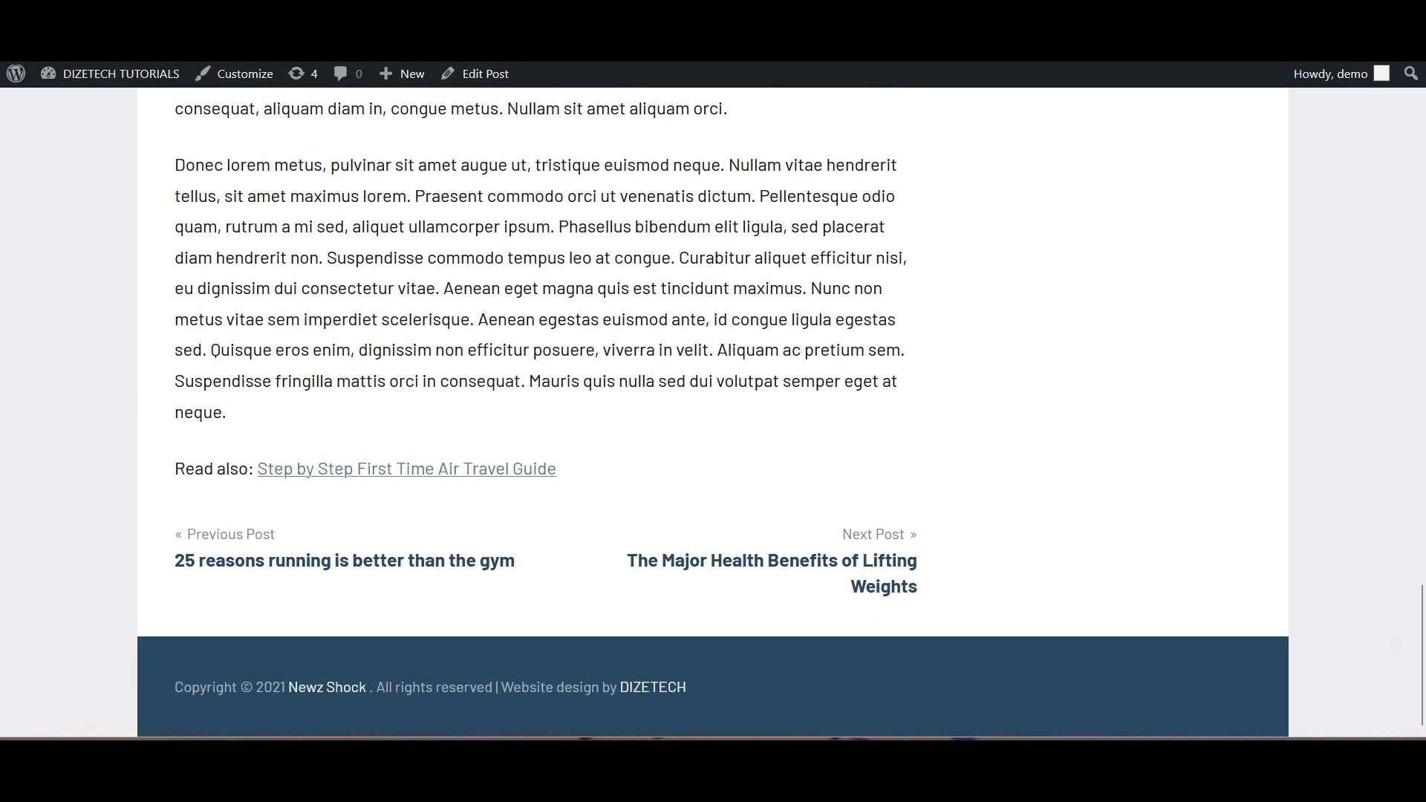
{"action": "scroll", "coordinate": [713, 409], "scroll_direction": "up", "scroll_amount": 10}
{"action": "scroll", "coordinate": [713, 408], "scroll_direction": "up", "scroll_amount": 10}
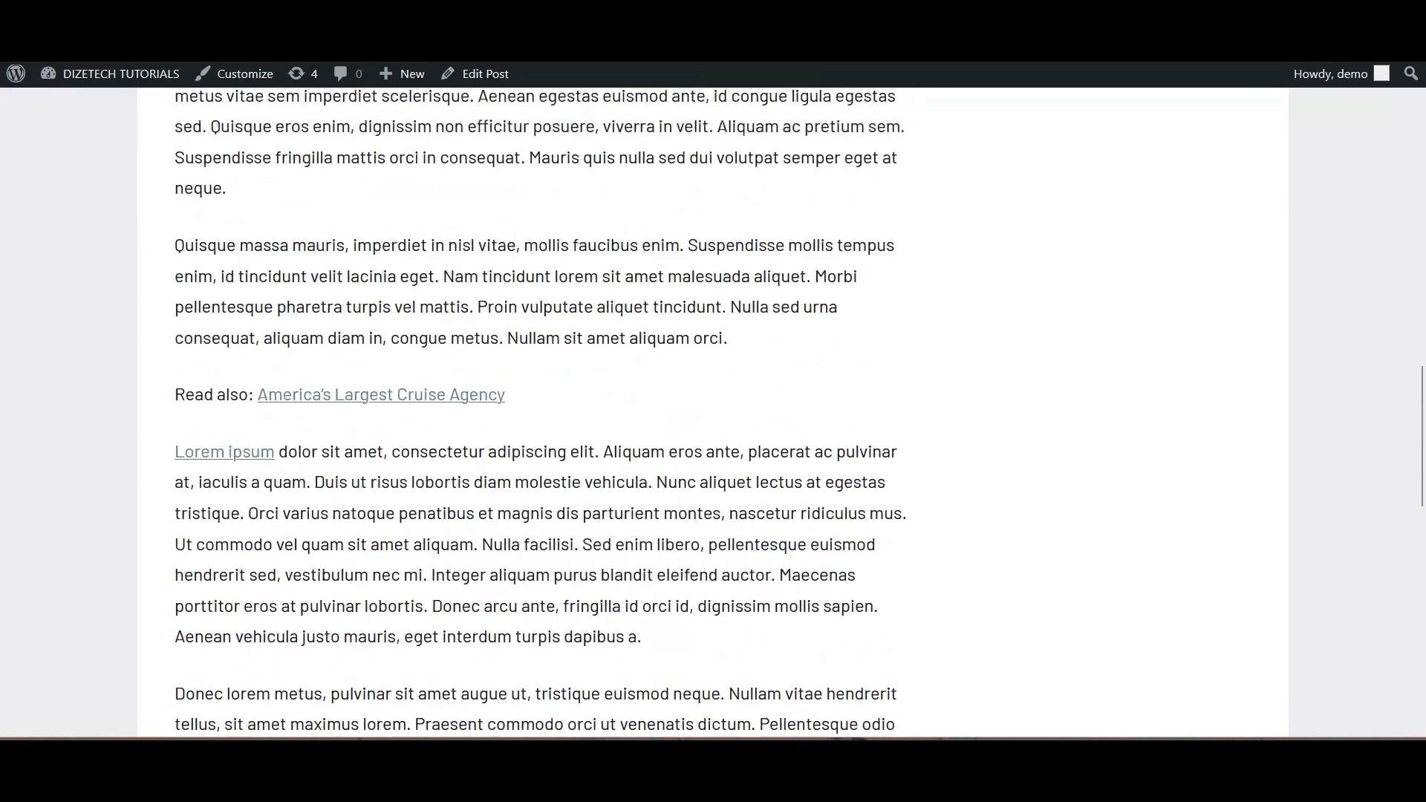
{"action": "scroll", "coordinate": [713, 408], "scroll_direction": "up", "scroll_amount": 3}
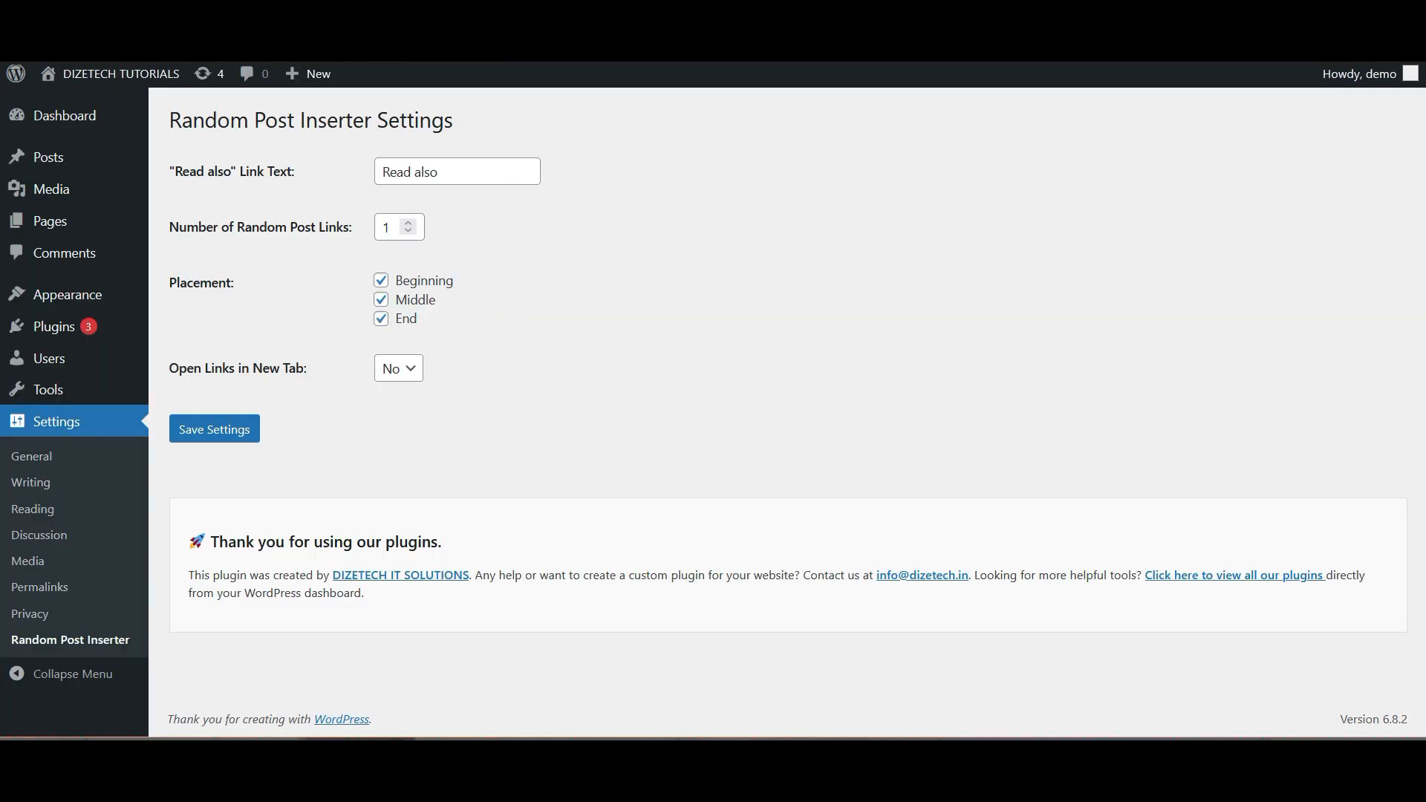
Save Random Post Inserter with 2 random post links per placement, then reload the Zumba workout post to check its "Read also" links
{"action": "left_click", "coordinate": [408, 222]}
{"action": "left_click", "coordinate": [214, 429]}
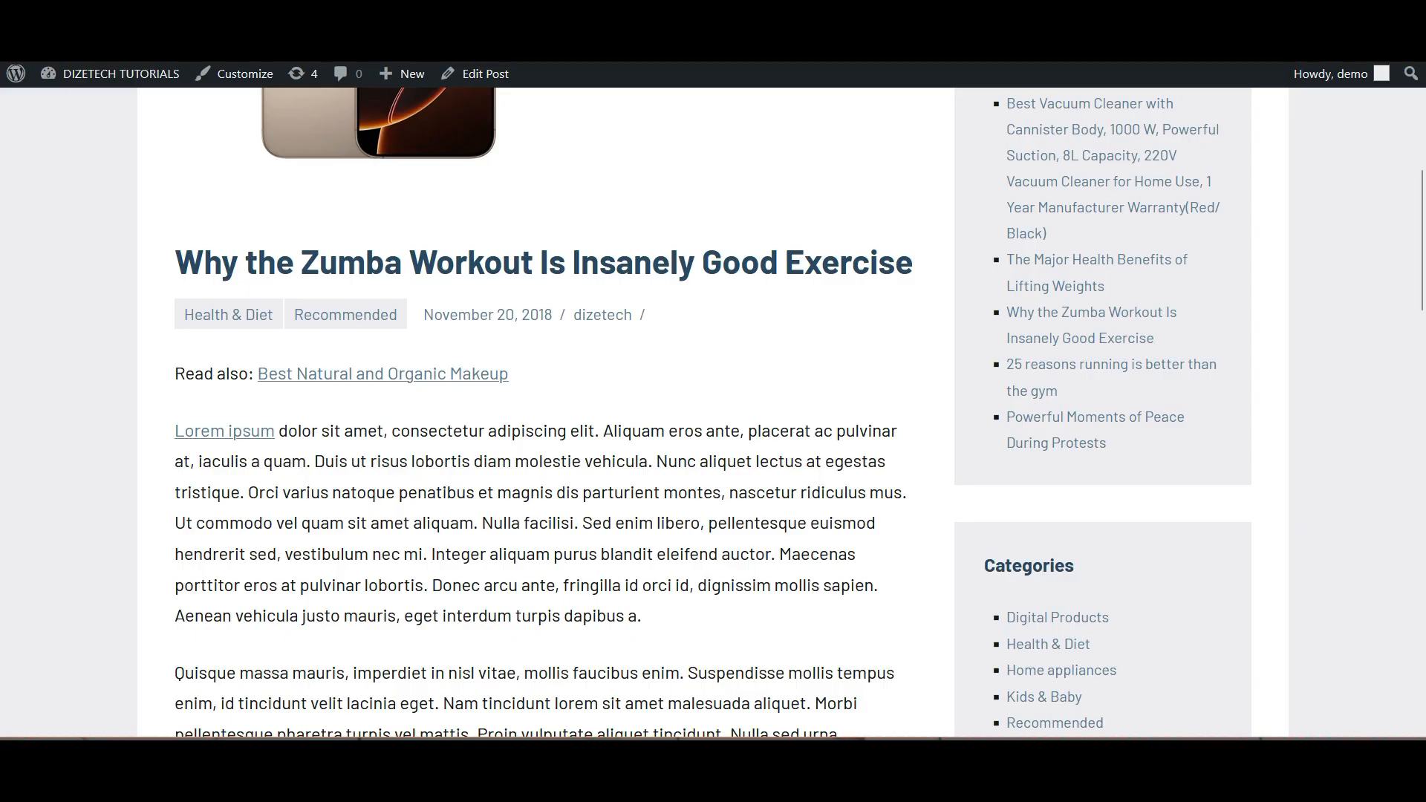
{"action": "key", "text": "F5"}
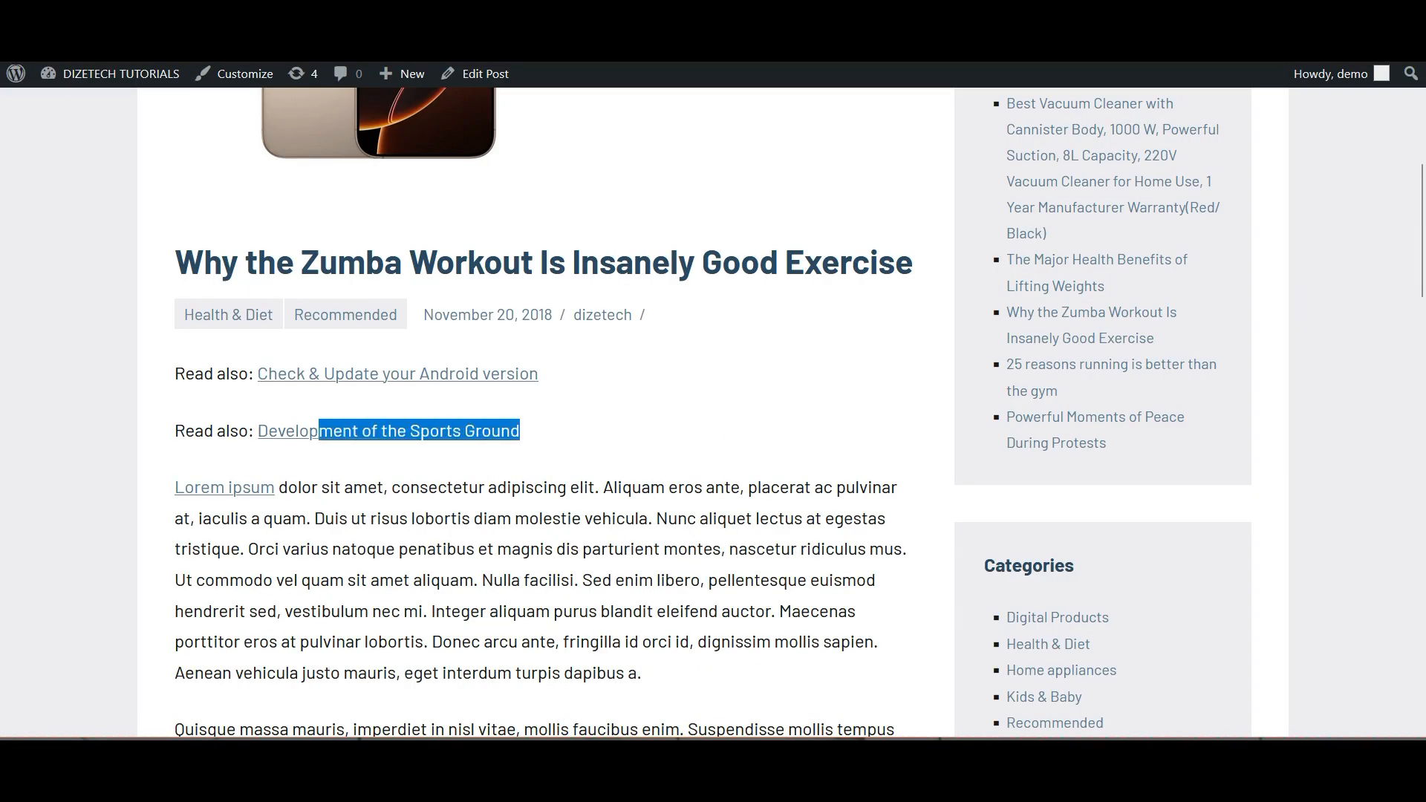
{"action": "left_click_drag", "start_coordinate": [318, 431], "coordinate": [174, 374]}
{"action": "scroll", "coordinate": [713, 409], "scroll_direction": "down", "scroll_amount": 10}
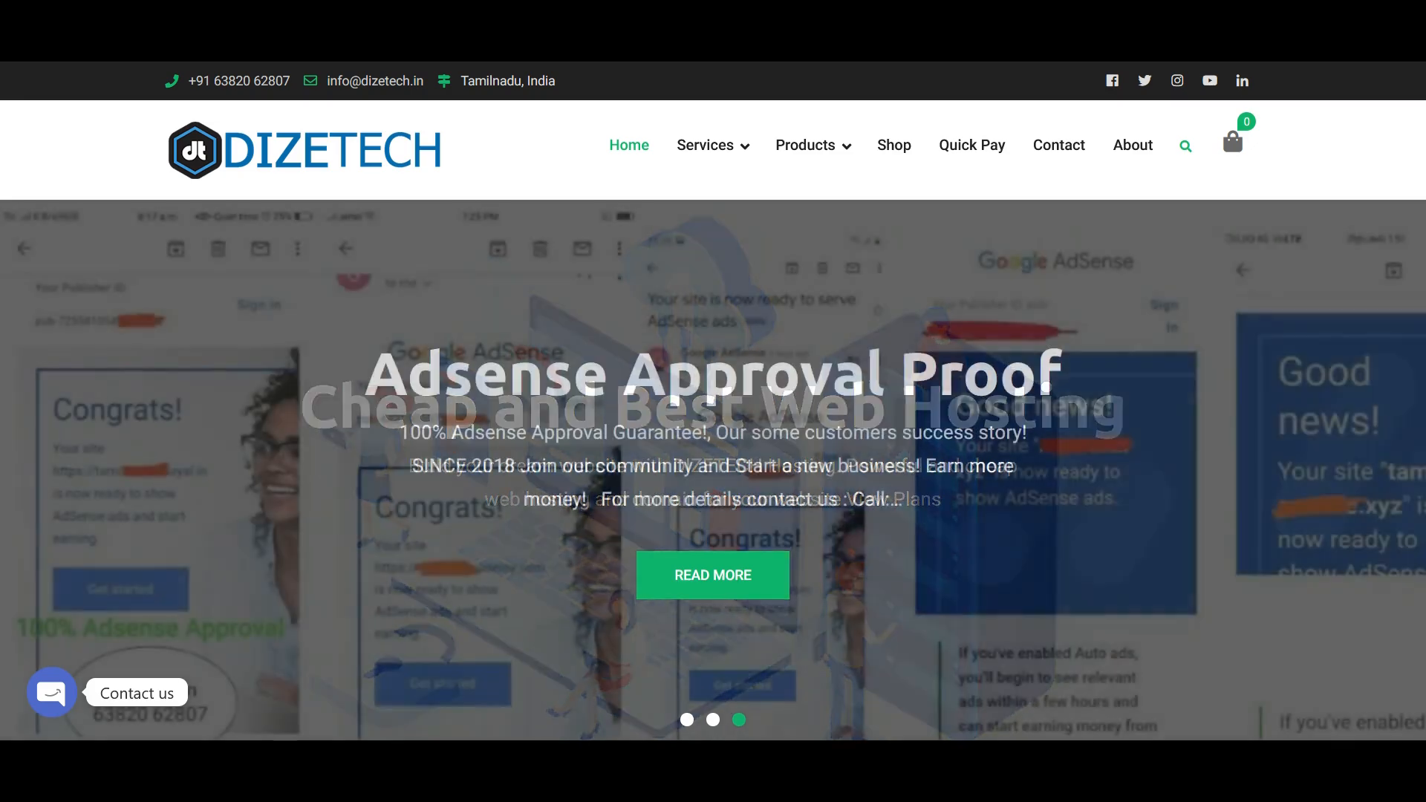
Look through the DIZETECH company homepage from the AdSense approval banner down to the Latest Video section
{"action": "middle_click", "coordinate": [1280, 170]}
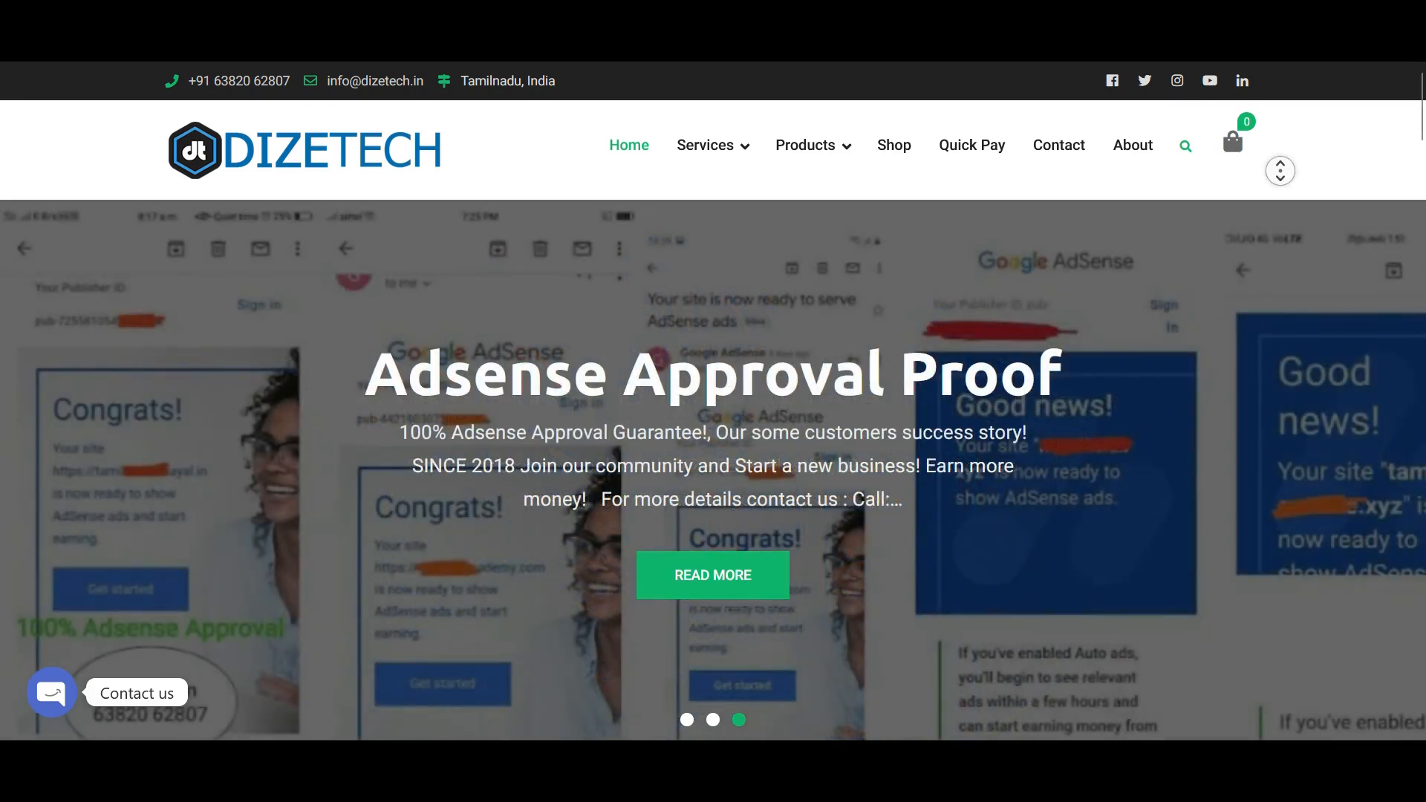
{"action": "scroll", "coordinate": [1280, 170], "scroll_direction": "down", "scroll_amount": 5}
{"action": "scroll", "coordinate": [1280, 170], "scroll_direction": "down", "scroll_amount": 10}
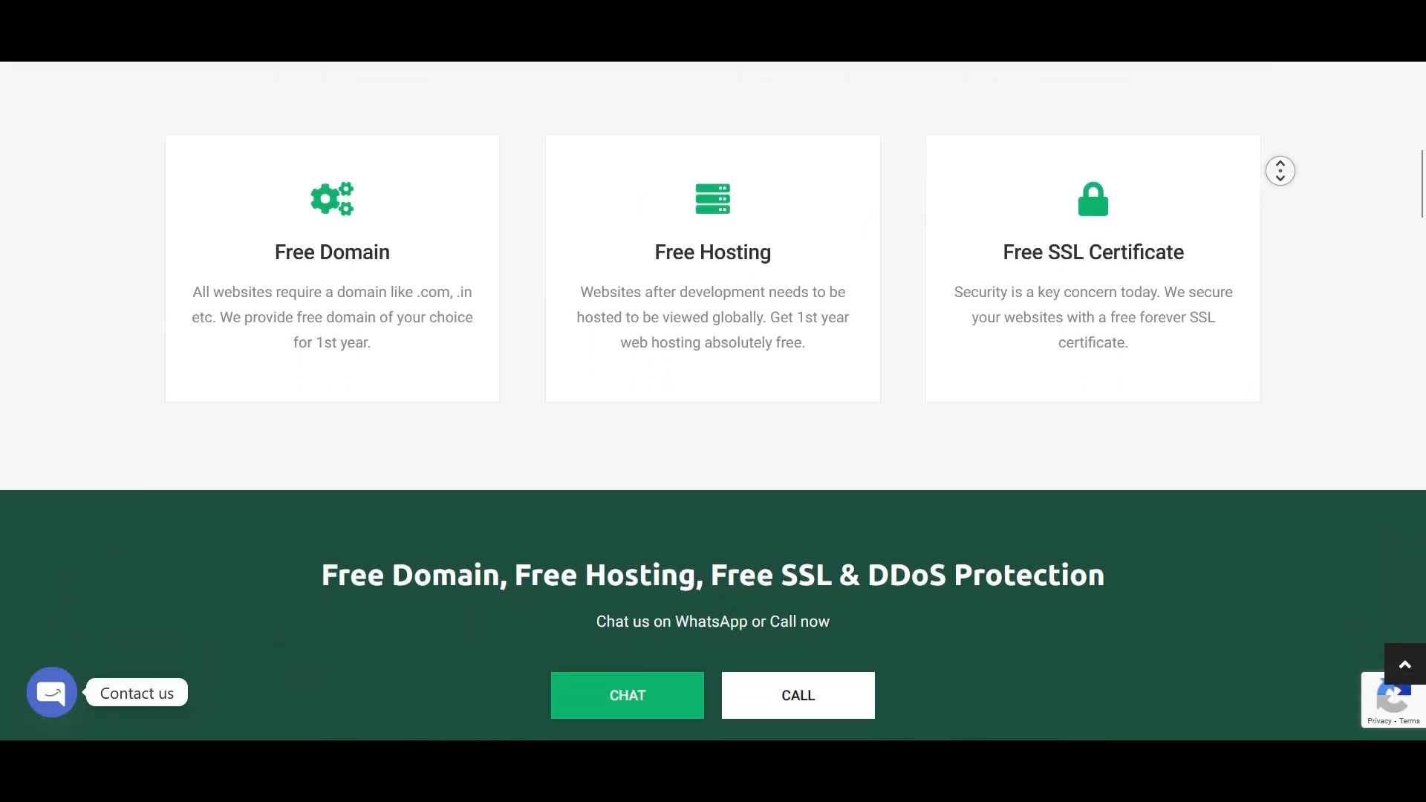
{"action": "scroll", "coordinate": [1280, 170], "scroll_direction": "down", "scroll_amount": 9}
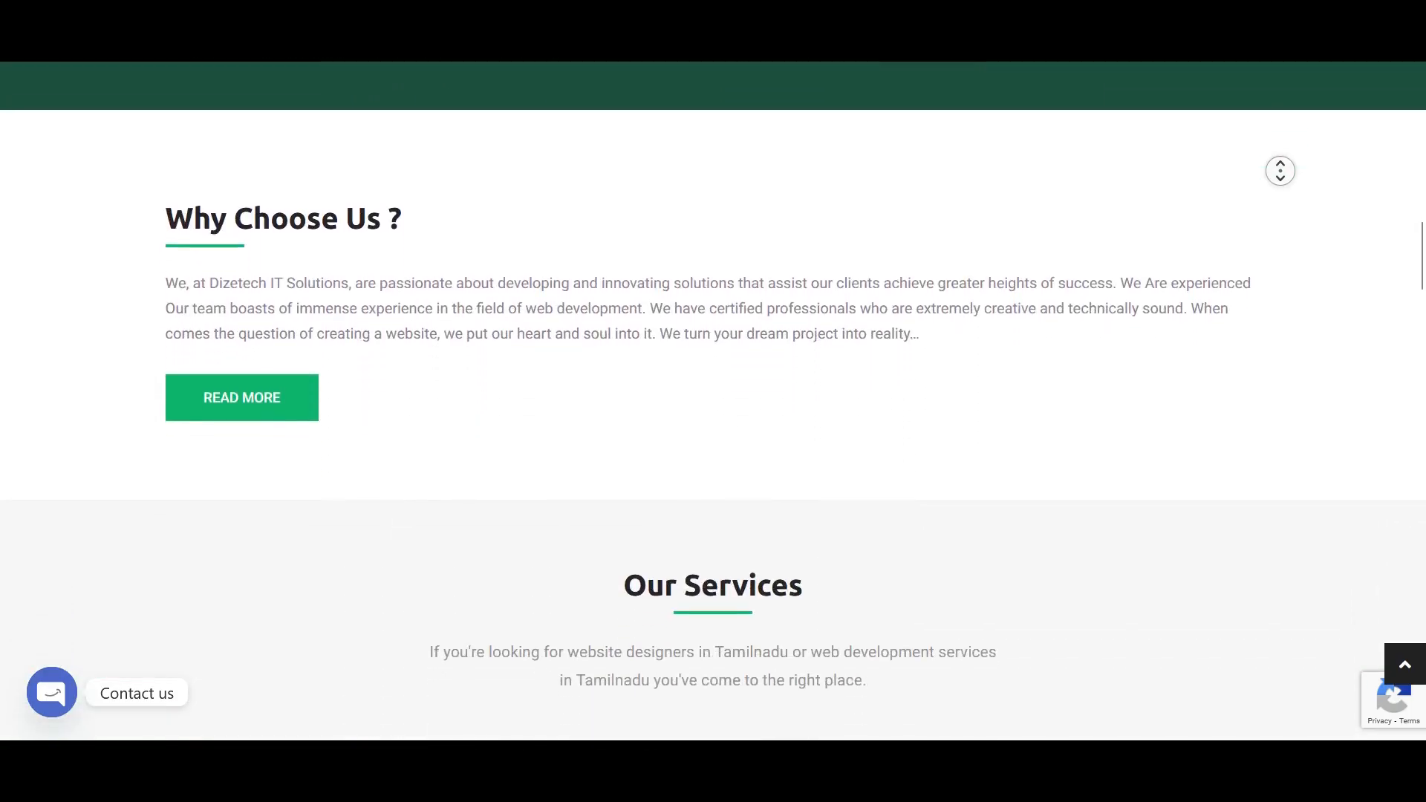
{"action": "scroll", "coordinate": [1280, 170], "scroll_direction": "down", "scroll_amount": 9}
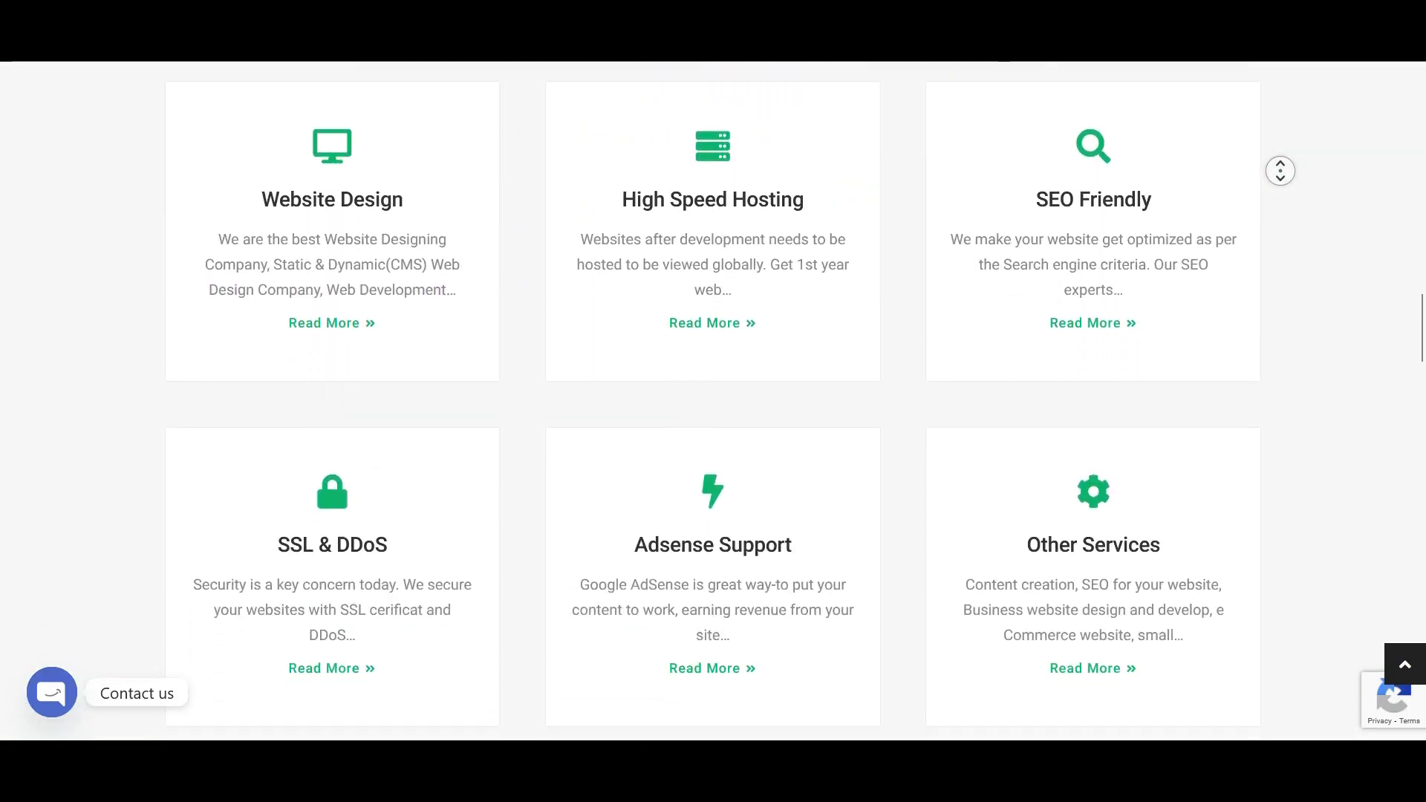
{"action": "scroll", "coordinate": [1280, 170], "scroll_direction": "down", "scroll_amount": 9}
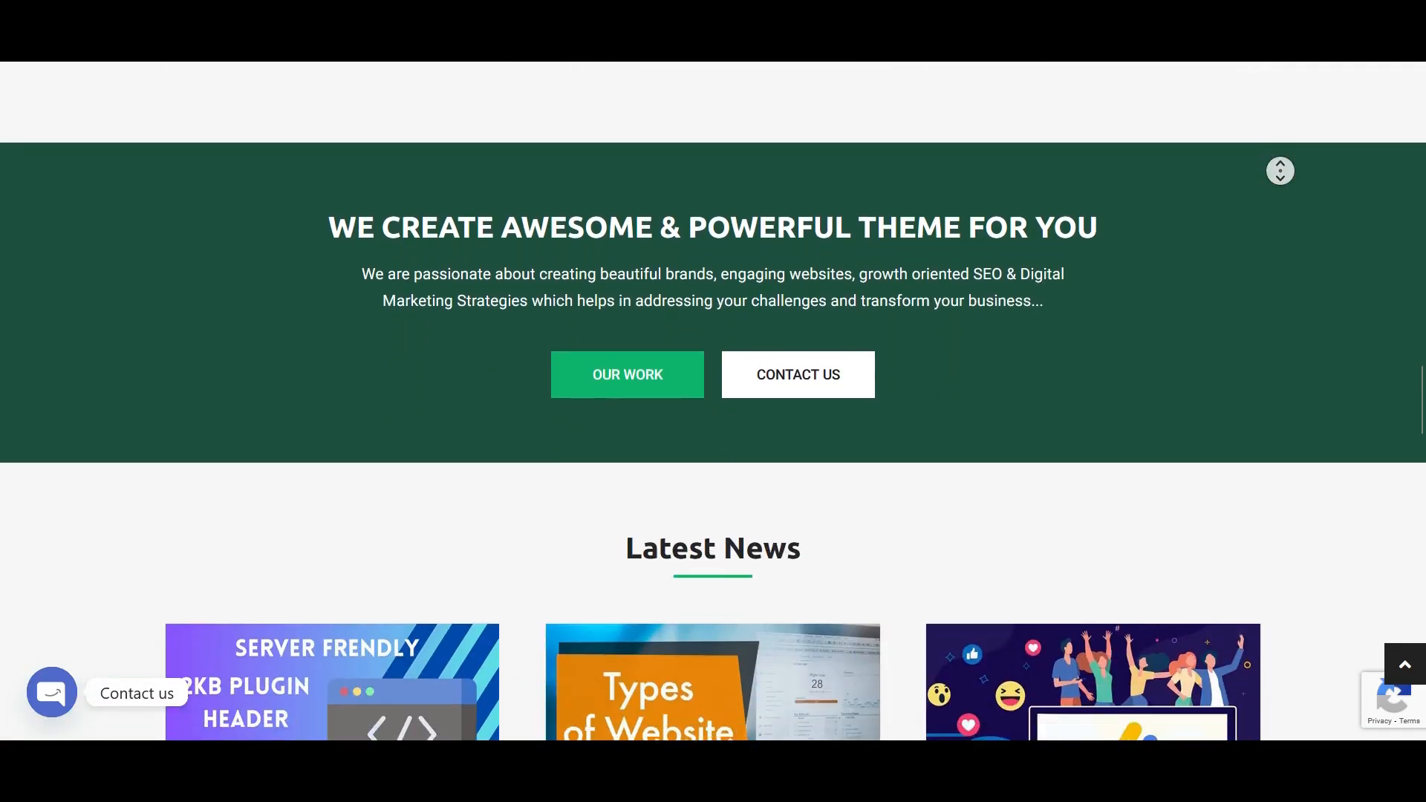
{"action": "scroll", "coordinate": [1280, 170], "scroll_direction": "down", "scroll_amount": 9}
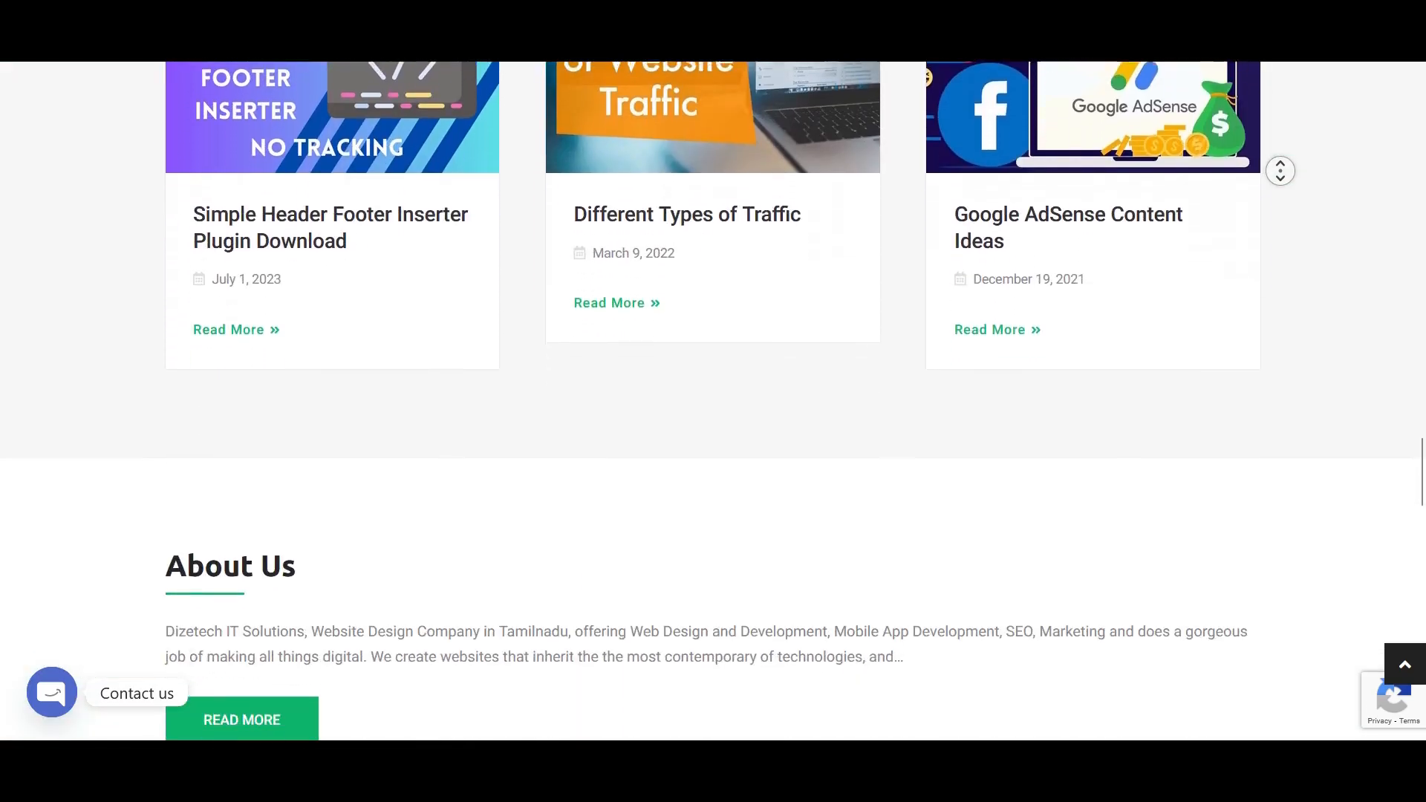
{"action": "scroll", "coordinate": [1281, 170], "scroll_direction": "down", "scroll_amount": 9}
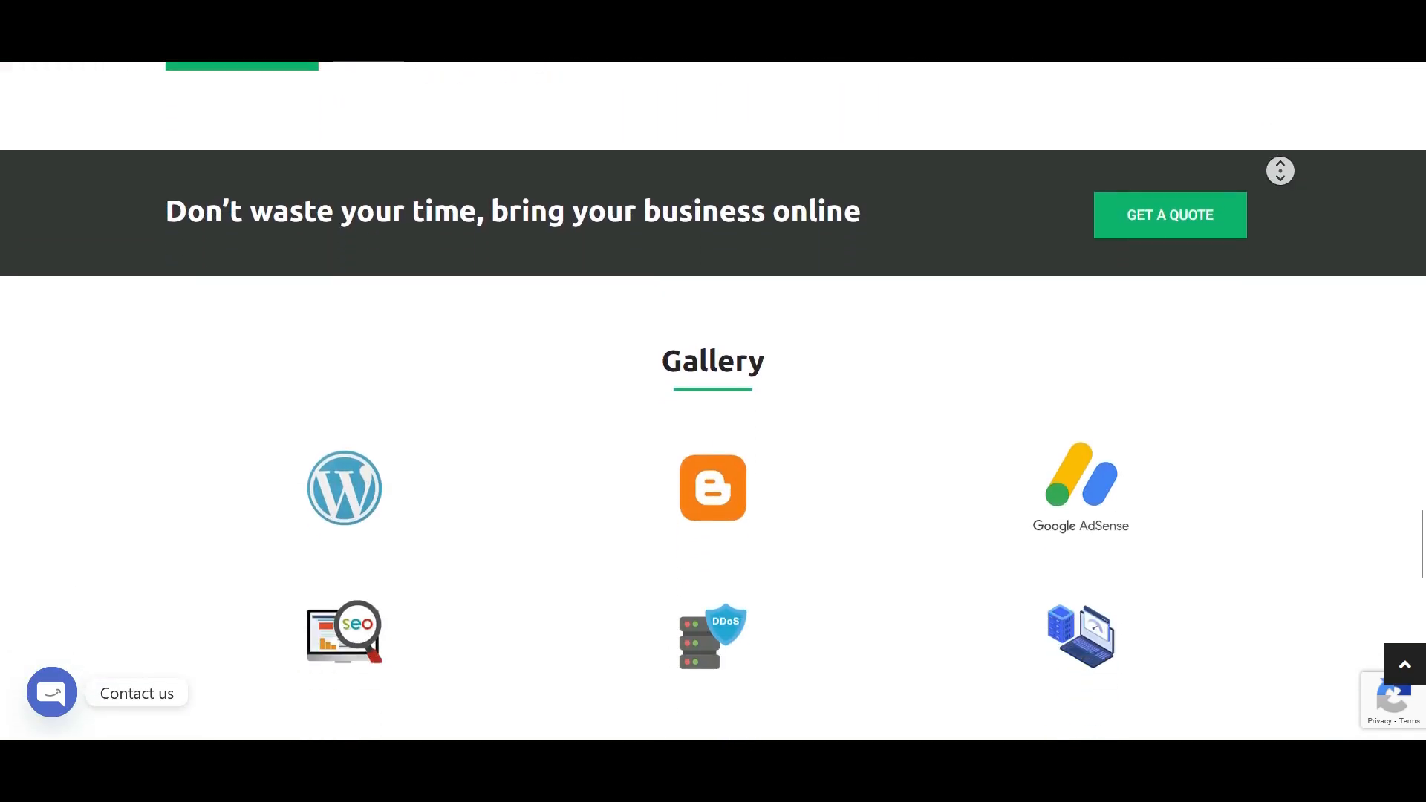
{"action": "scroll", "coordinate": [1280, 170], "scroll_direction": "down", "scroll_amount": 9}
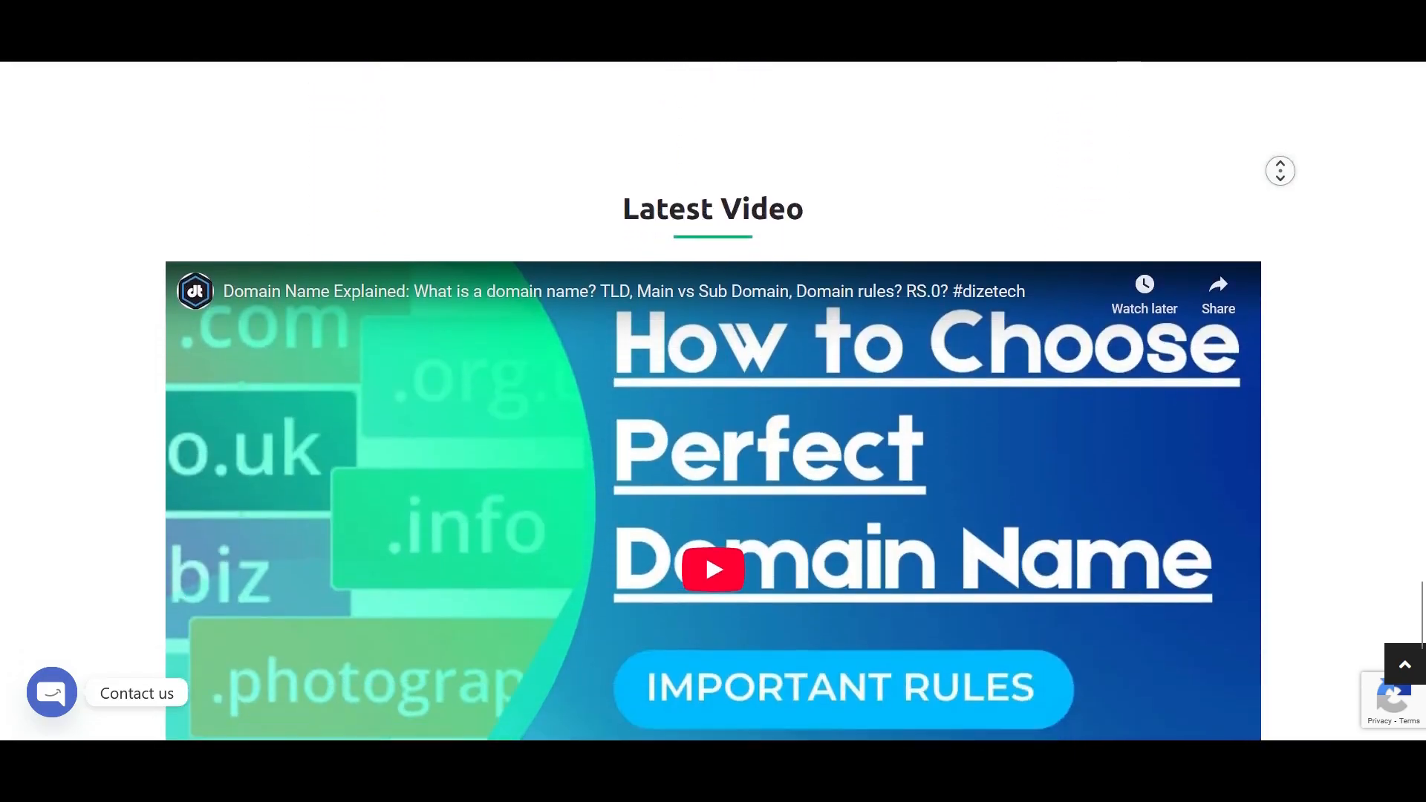
{"action": "scroll", "coordinate": [1280, 170], "scroll_direction": "down", "scroll_amount": 6}
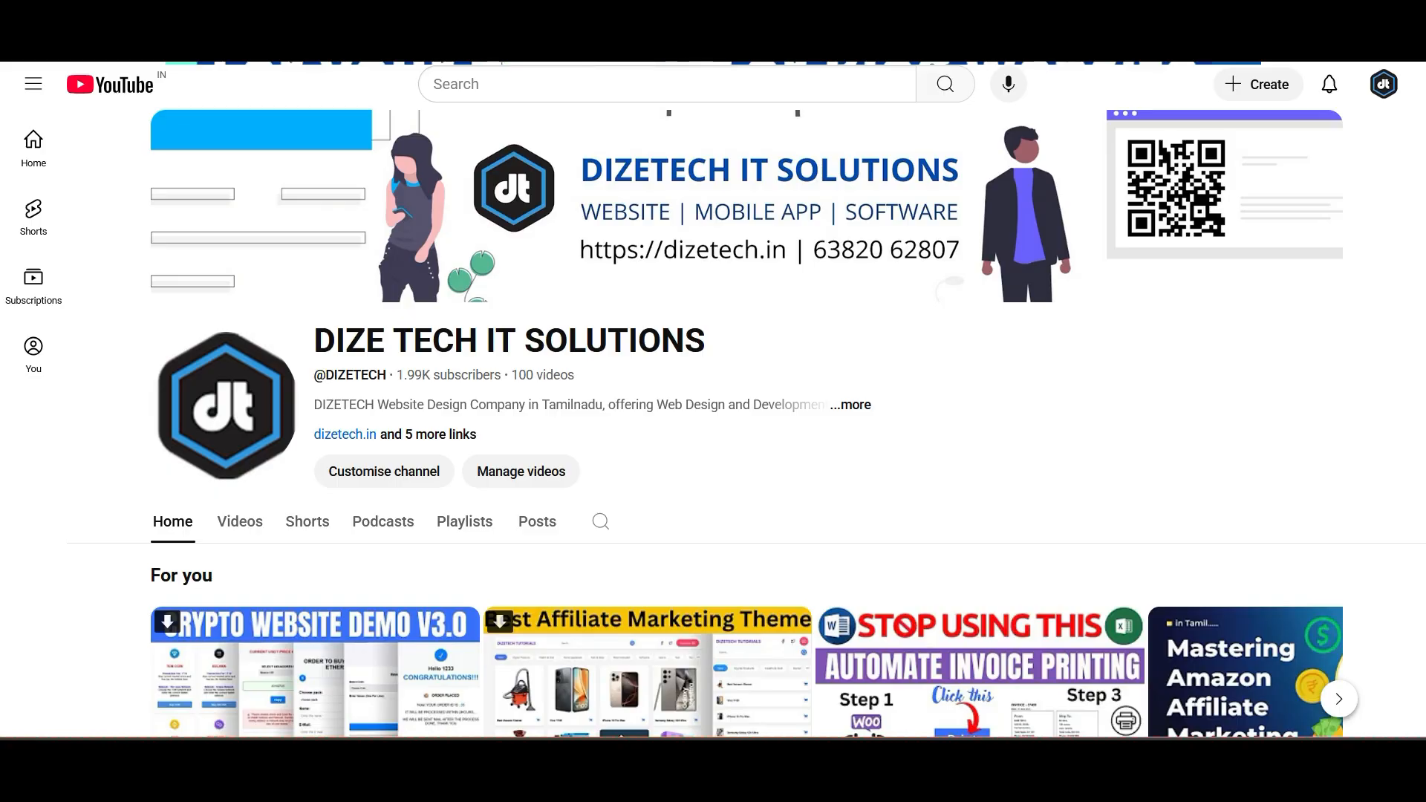
Look over the featured videos, video list and Shorts on the DIZE TECH IT SOLUTIONS YouTube channel
{"action": "scroll", "coordinate": [713, 416], "scroll_direction": "down", "scroll_amount": 4}
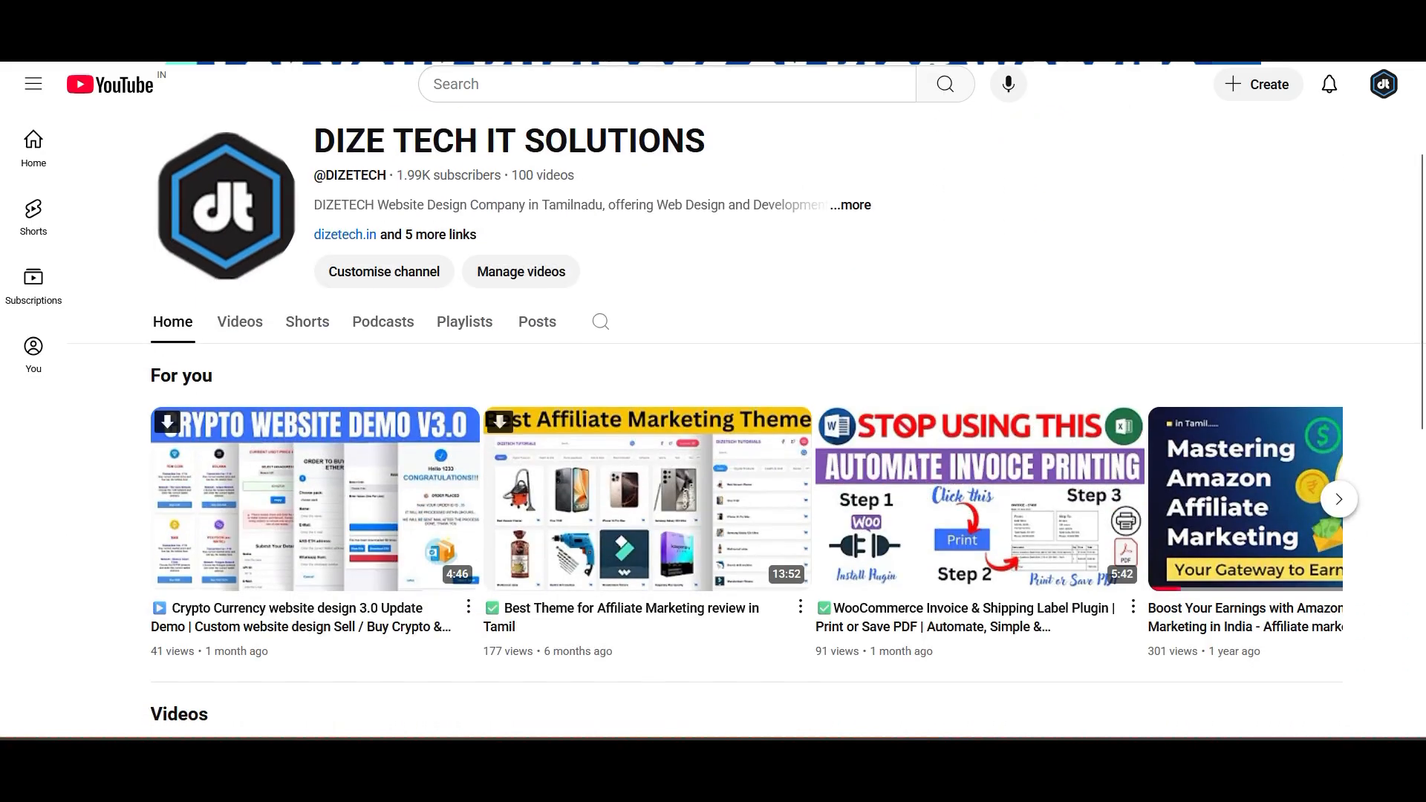
{"action": "scroll", "coordinate": [756, 445], "scroll_direction": "down", "scroll_amount": 8}
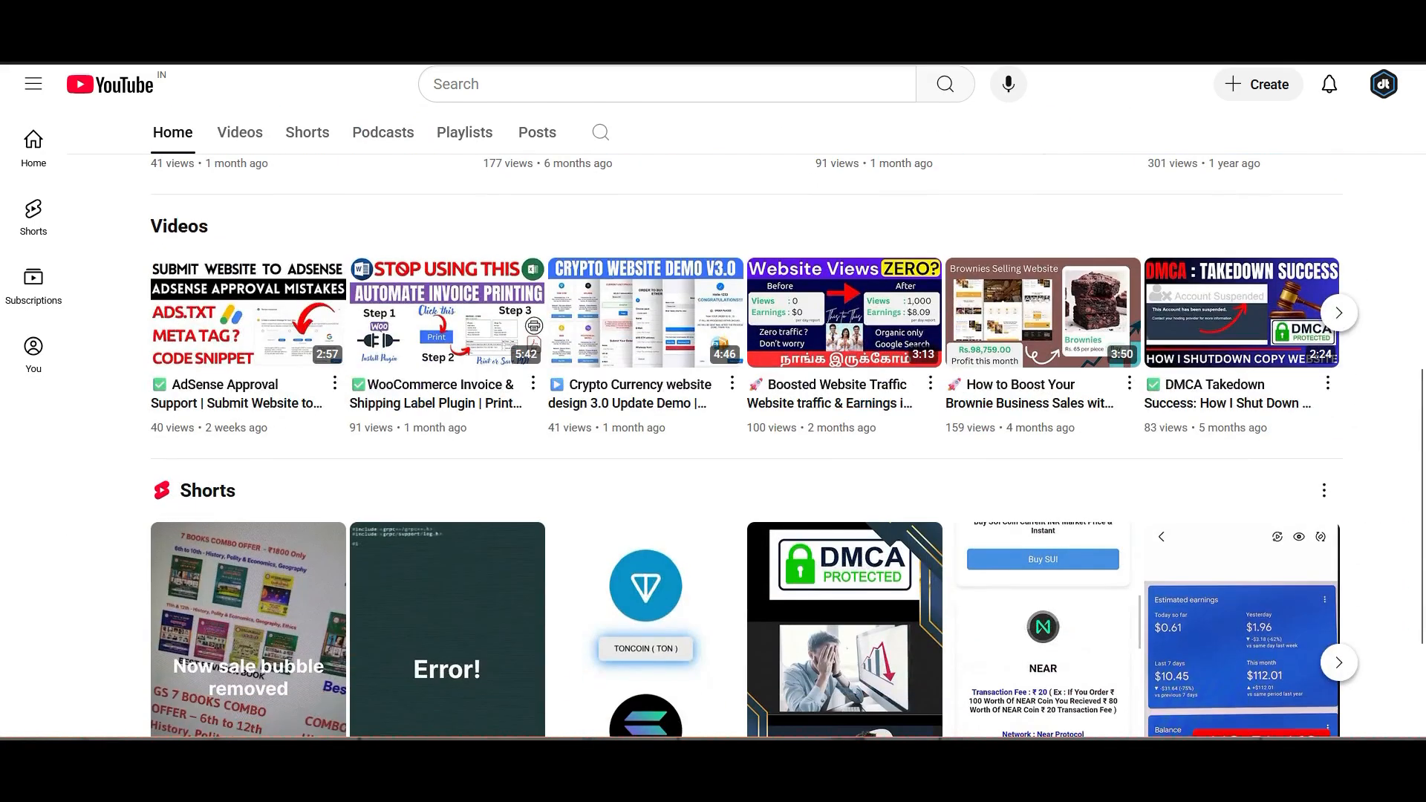
{"action": "scroll", "coordinate": [748, 423], "scroll_direction": "up", "scroll_amount": 10}
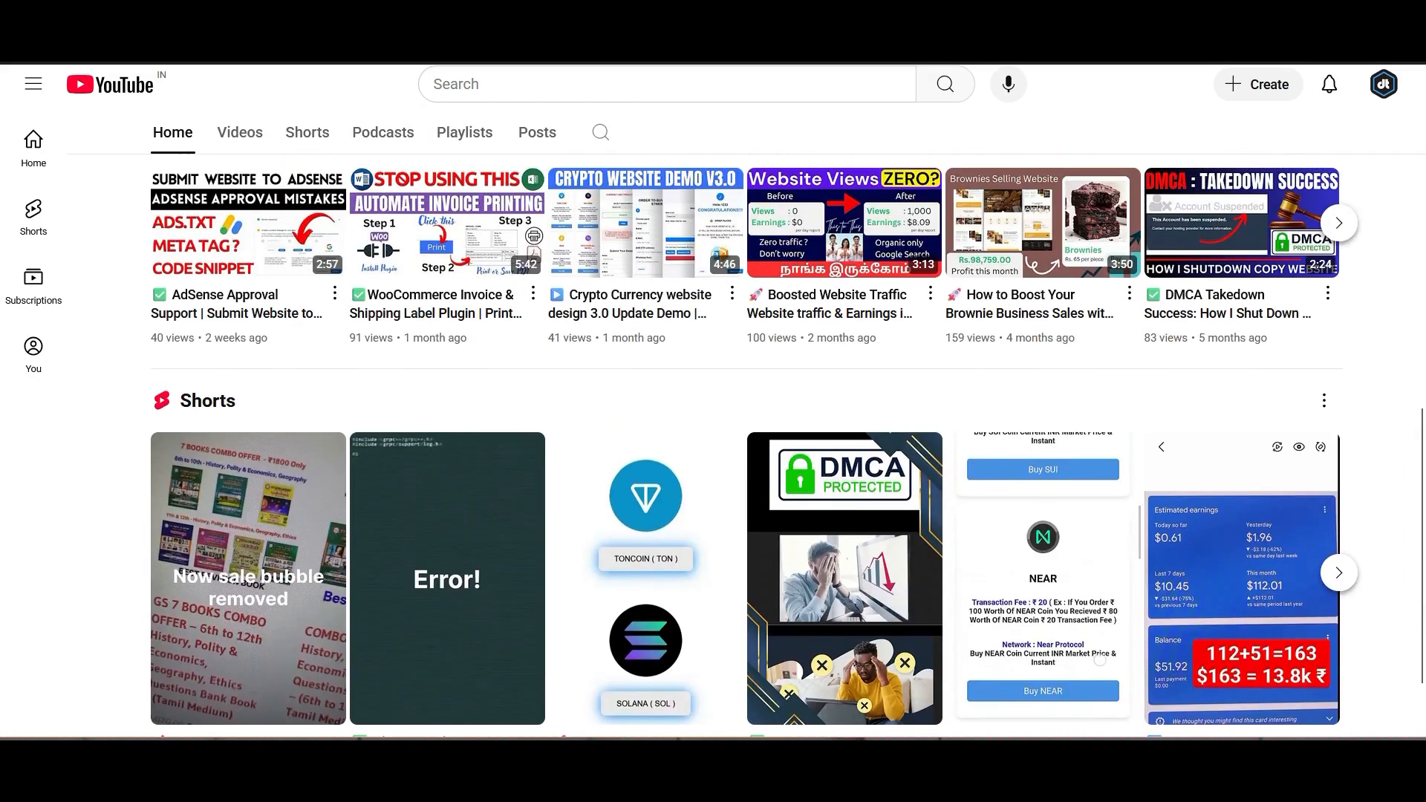
{"action": "scroll", "coordinate": [747, 424], "scroll_direction": "up", "scroll_amount": 3}
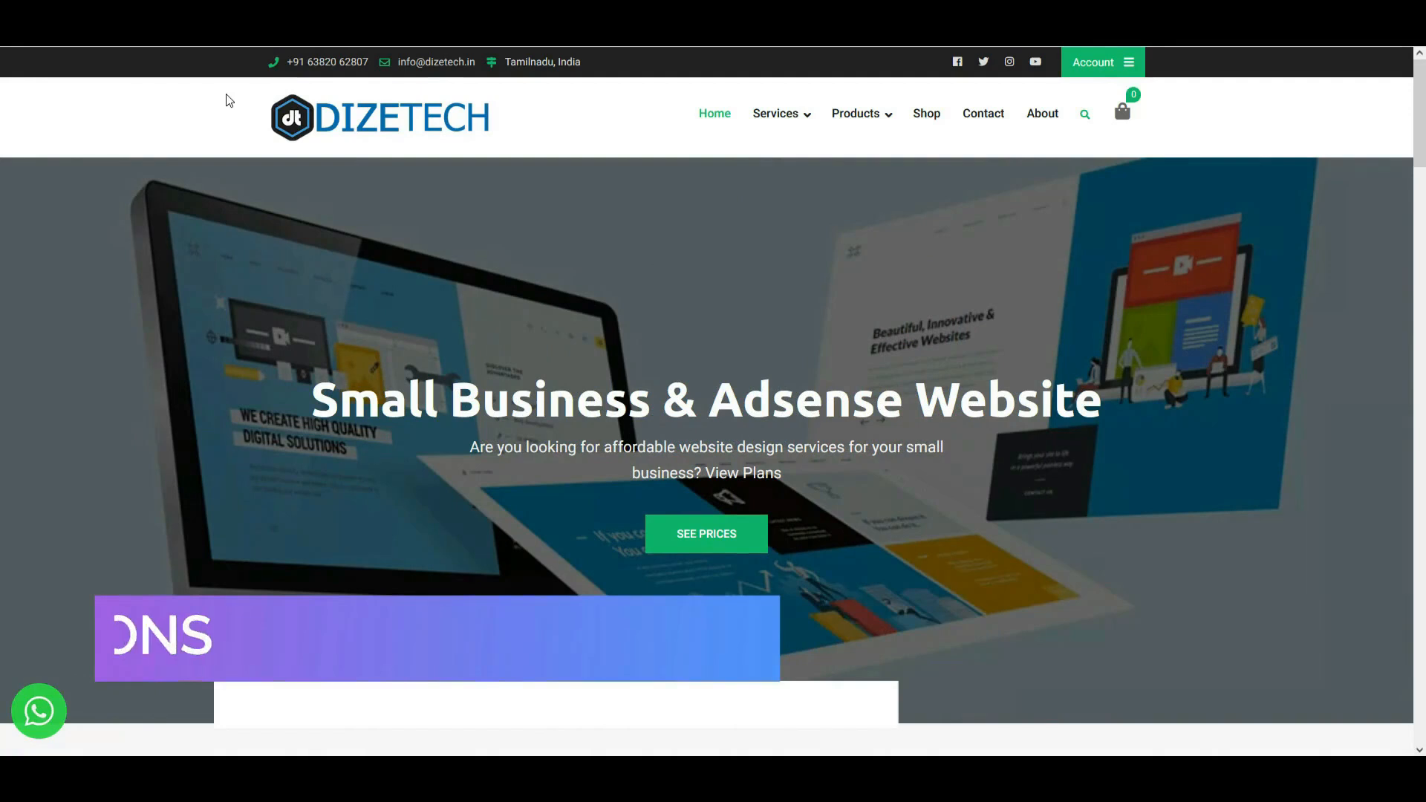
Review the DIZETECH homepage with the Small Business & Adsense Website banner, covering its free offers, services, news, gallery and footer
{"action": "scroll", "coordinate": [239, 89], "scroll_direction": "down", "scroll_amount": 2}
{"action": "scroll", "coordinate": [238, 86], "scroll_direction": "down", "scroll_amount": 2}
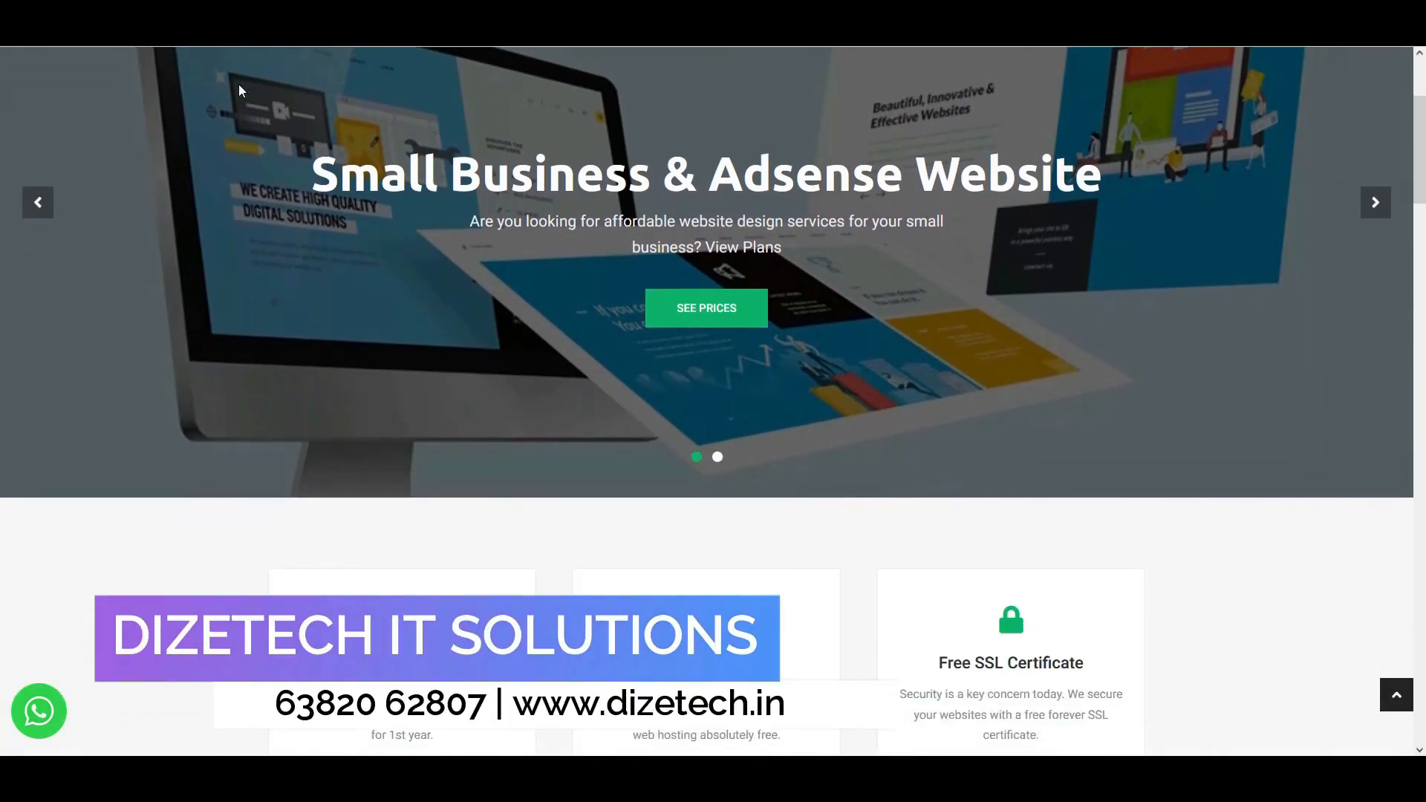
{"action": "scroll", "coordinate": [239, 86], "scroll_direction": "down", "scroll_amount": 1}
{"action": "scroll", "coordinate": [238, 86], "scroll_direction": "down", "scroll_amount": 3}
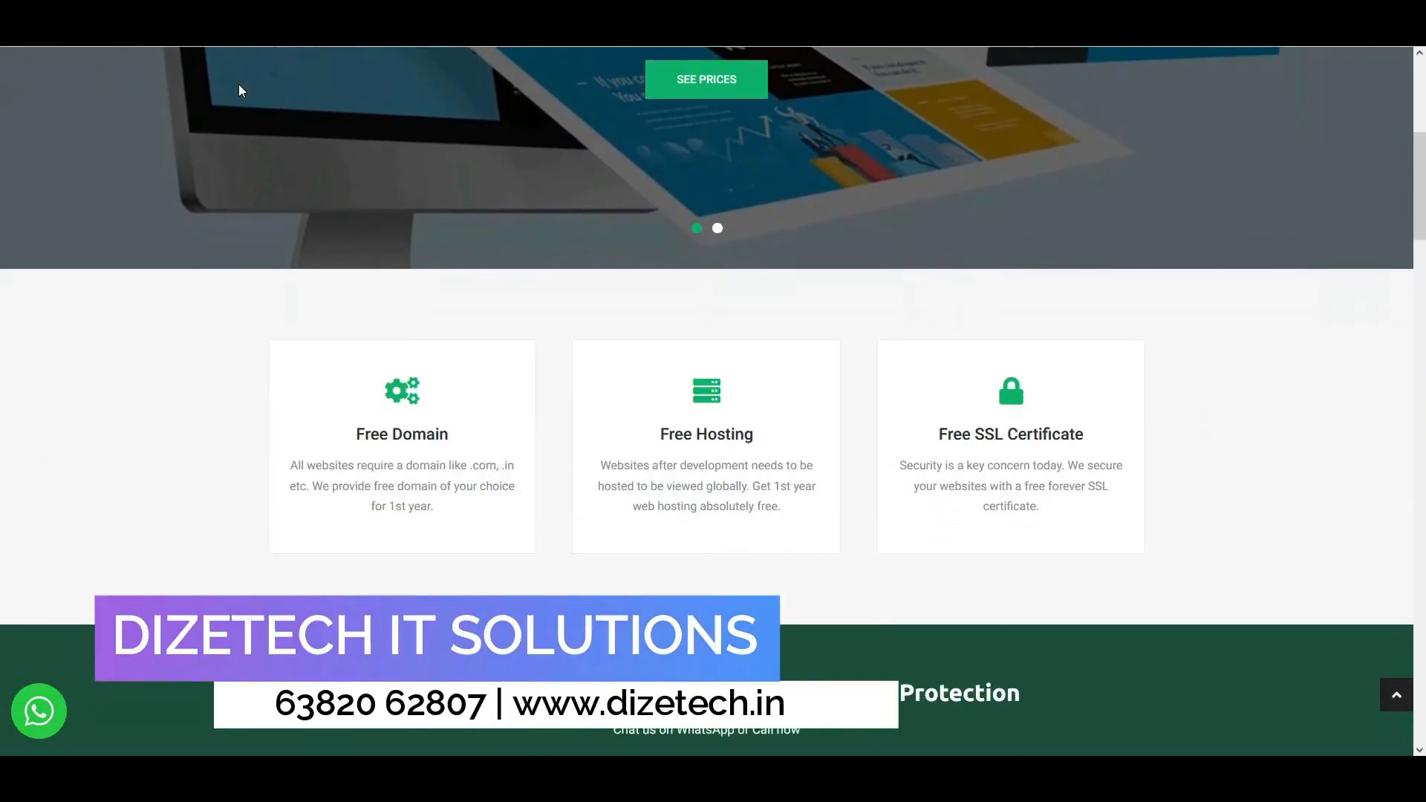
{"action": "scroll", "coordinate": [239, 89], "scroll_direction": "down", "scroll_amount": 1}
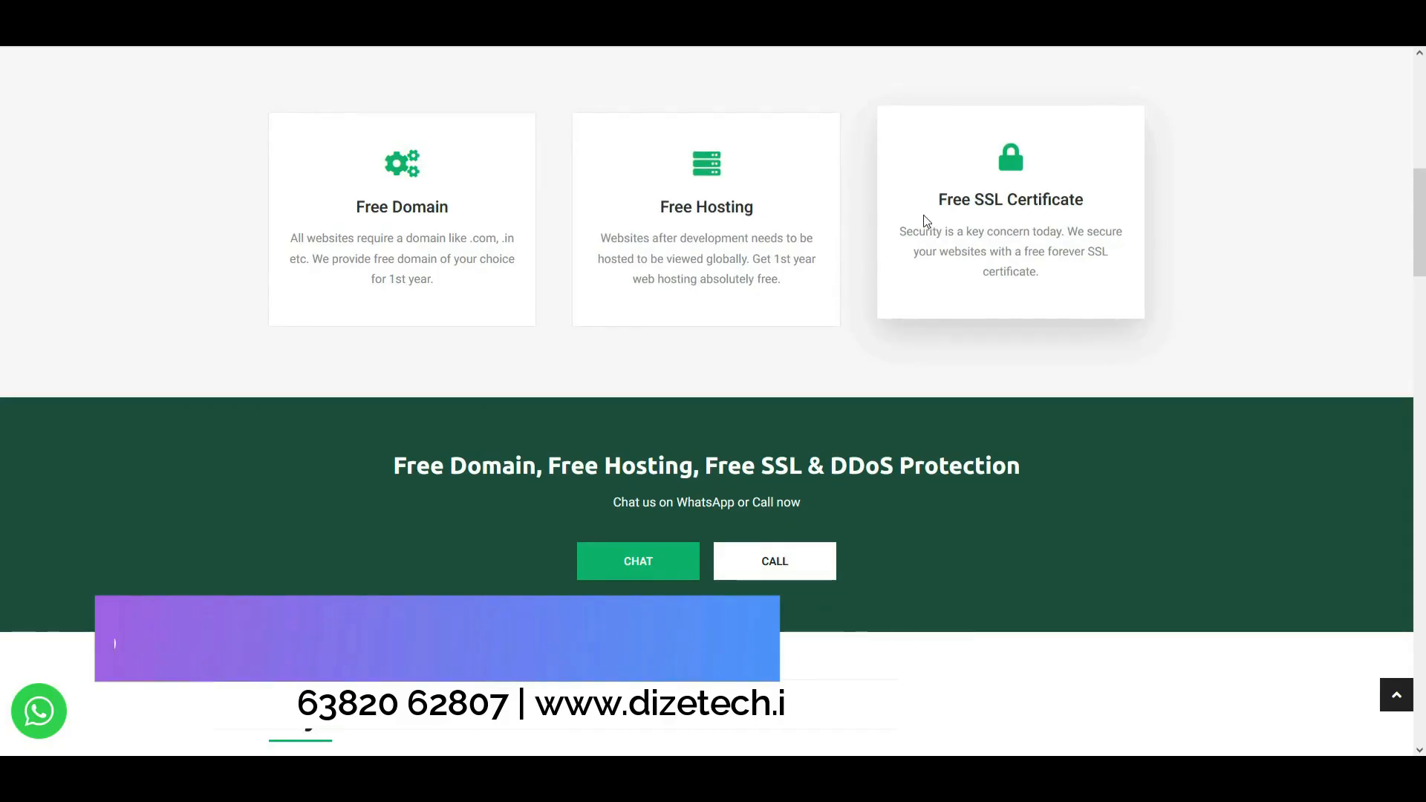
{"action": "scroll", "coordinate": [926, 313], "scroll_direction": "down", "scroll_amount": 2}
{"action": "scroll", "coordinate": [923, 307], "scroll_direction": "down", "scroll_amount": 7}
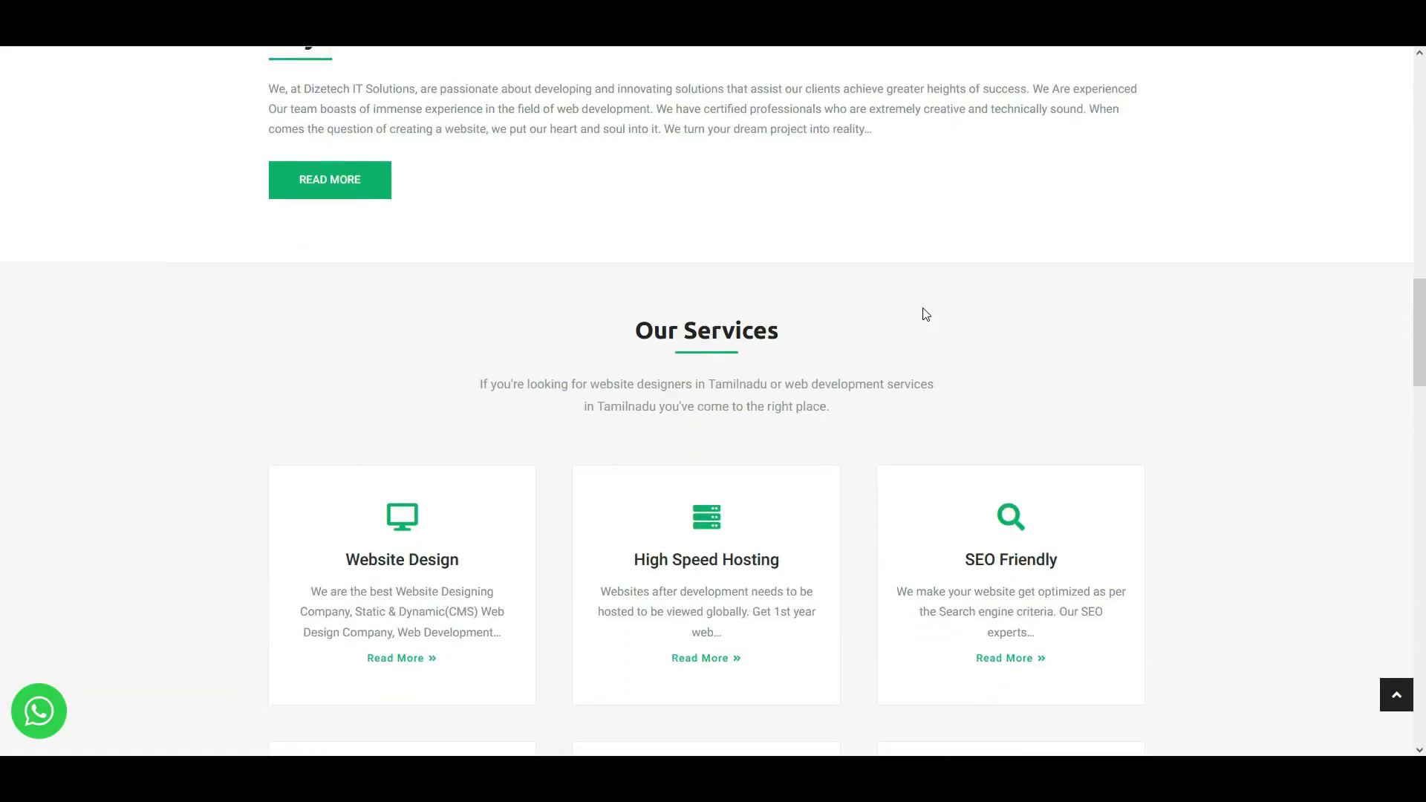
{"action": "scroll", "coordinate": [925, 314], "scroll_direction": "down", "scroll_amount": 6}
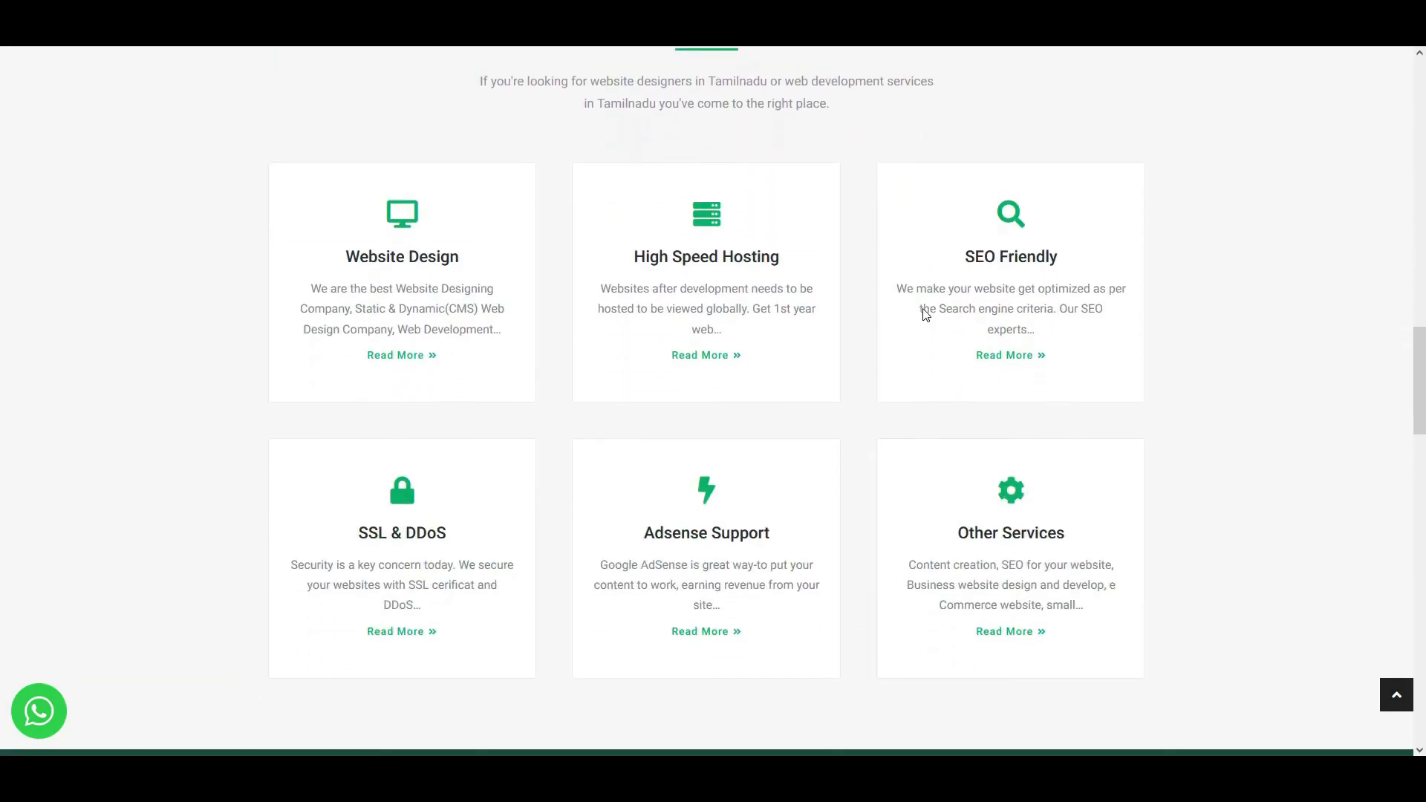
{"action": "scroll", "coordinate": [926, 314], "scroll_direction": "down", "scroll_amount": 6}
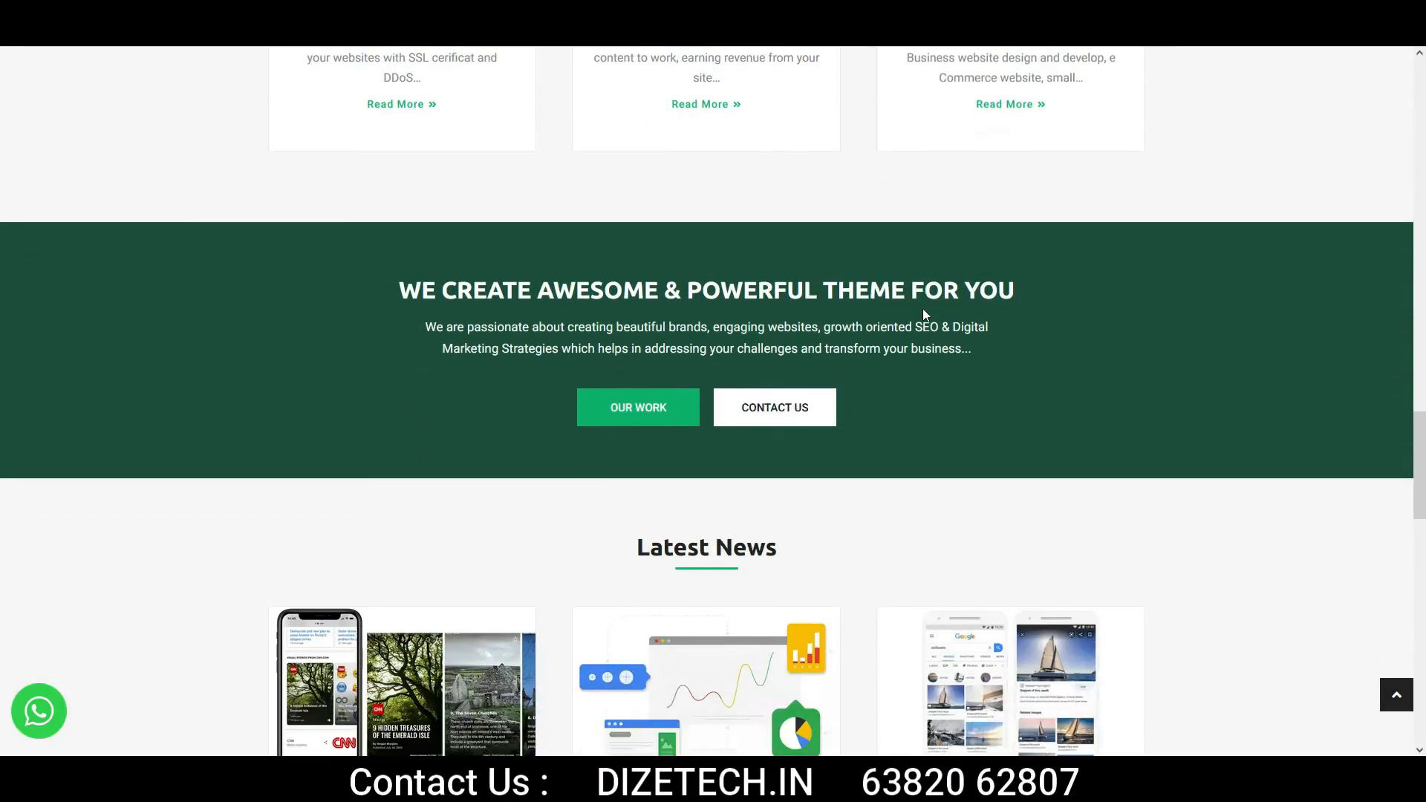
{"action": "scroll", "coordinate": [926, 314], "scroll_direction": "down", "scroll_amount": 6}
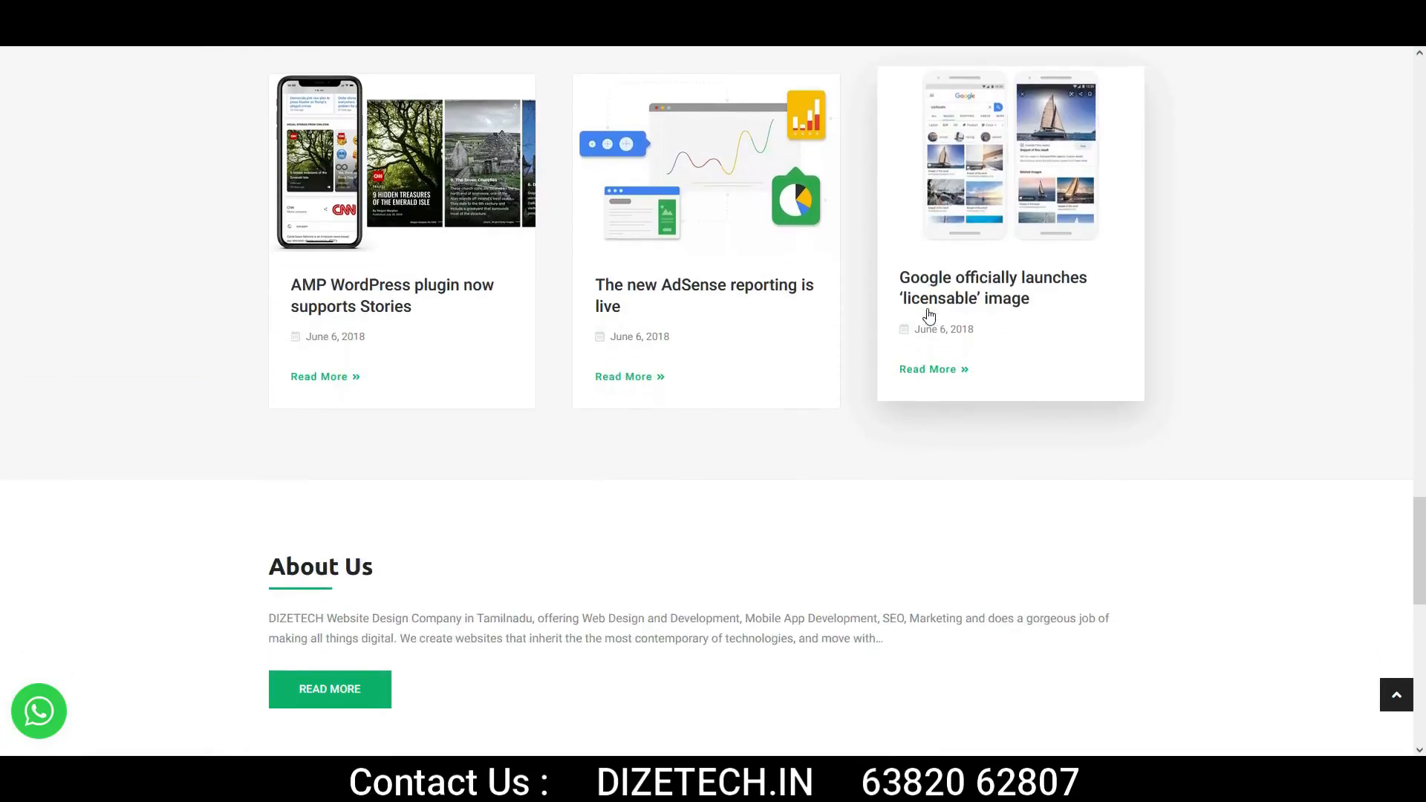
{"action": "scroll", "coordinate": [925, 314], "scroll_direction": "down", "scroll_amount": 7}
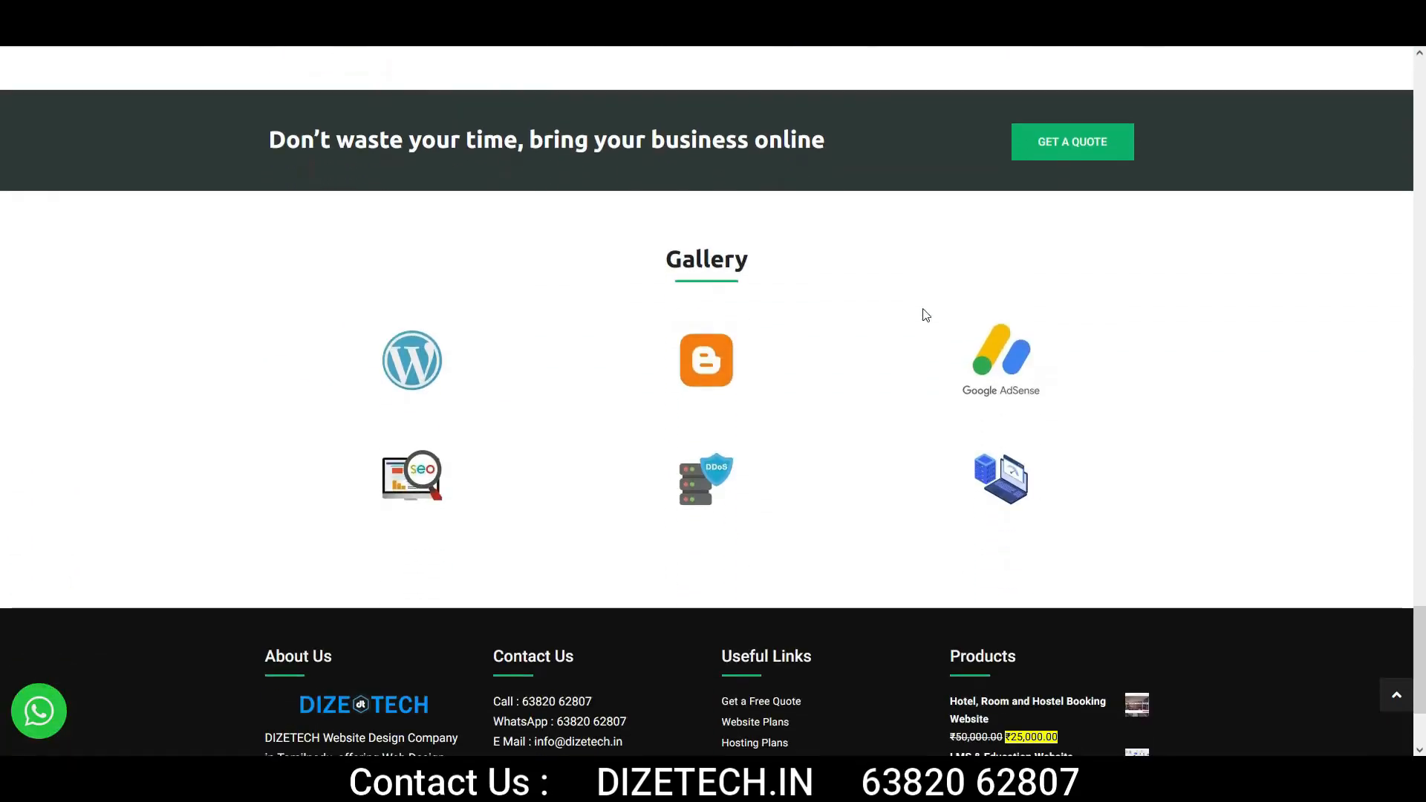
{"action": "scroll", "coordinate": [926, 314], "scroll_direction": "down", "scroll_amount": 2}
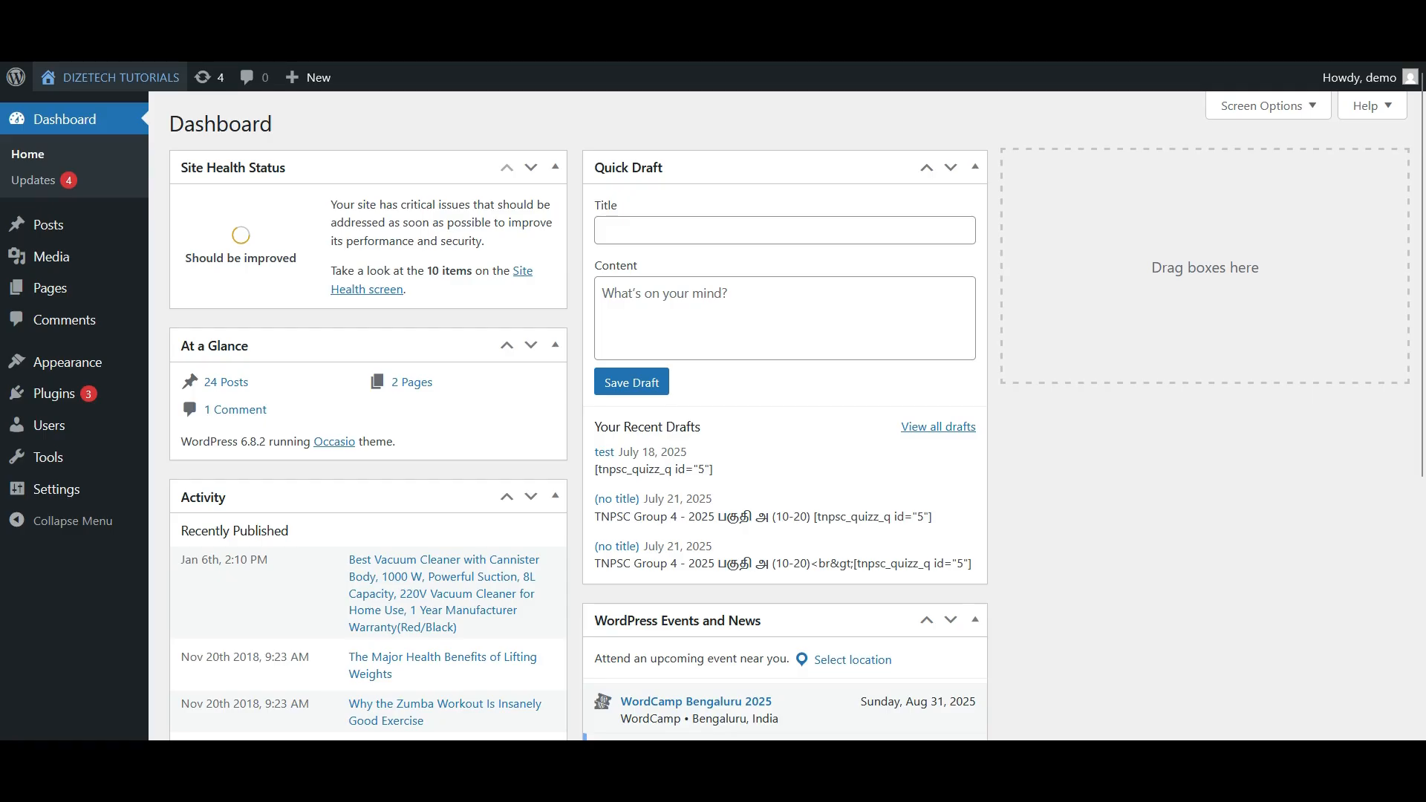
Search for new WordPress plugins to add, using the keyword "Random post inserter"
{"action": "left_click", "coordinate": [54, 394]}
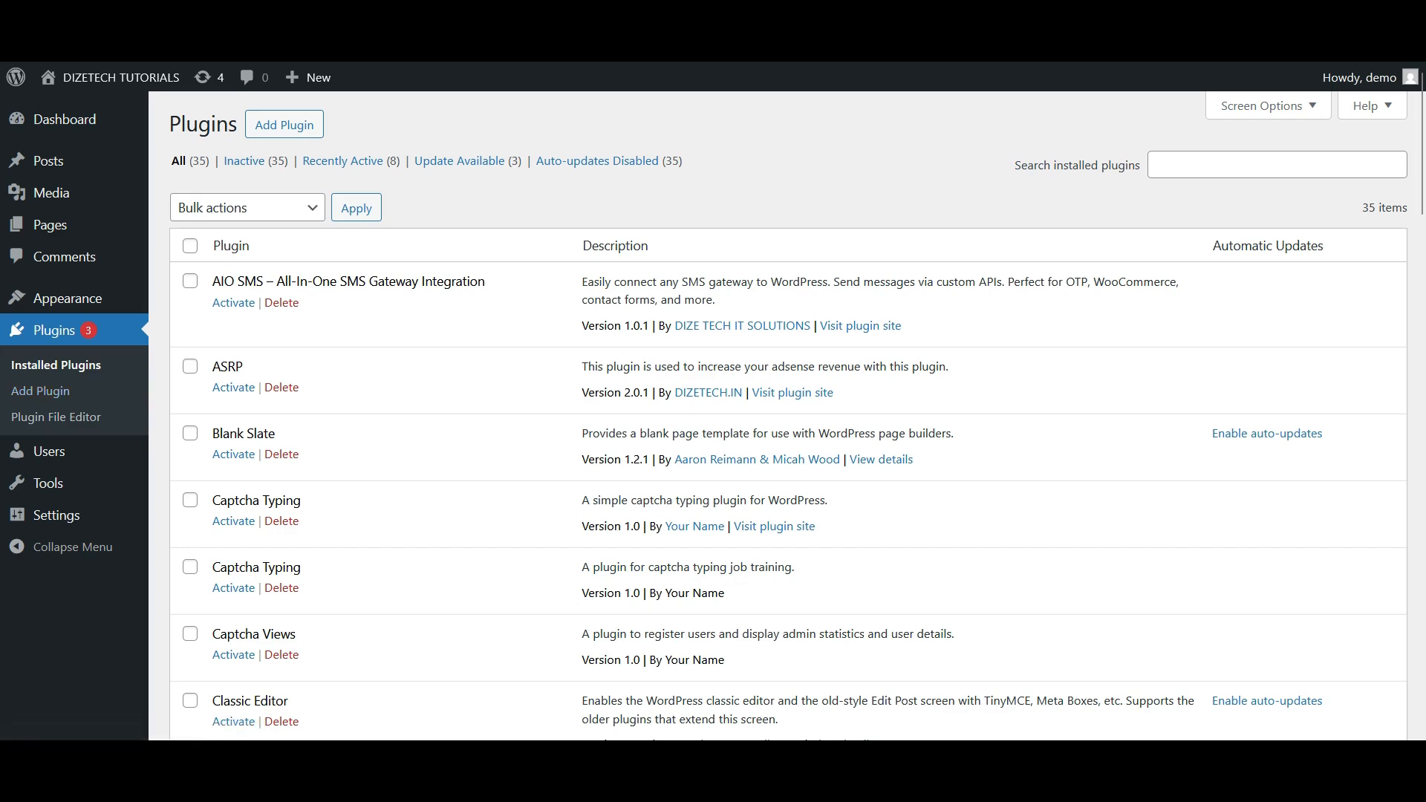
{"action": "left_click", "coordinate": [285, 124]}
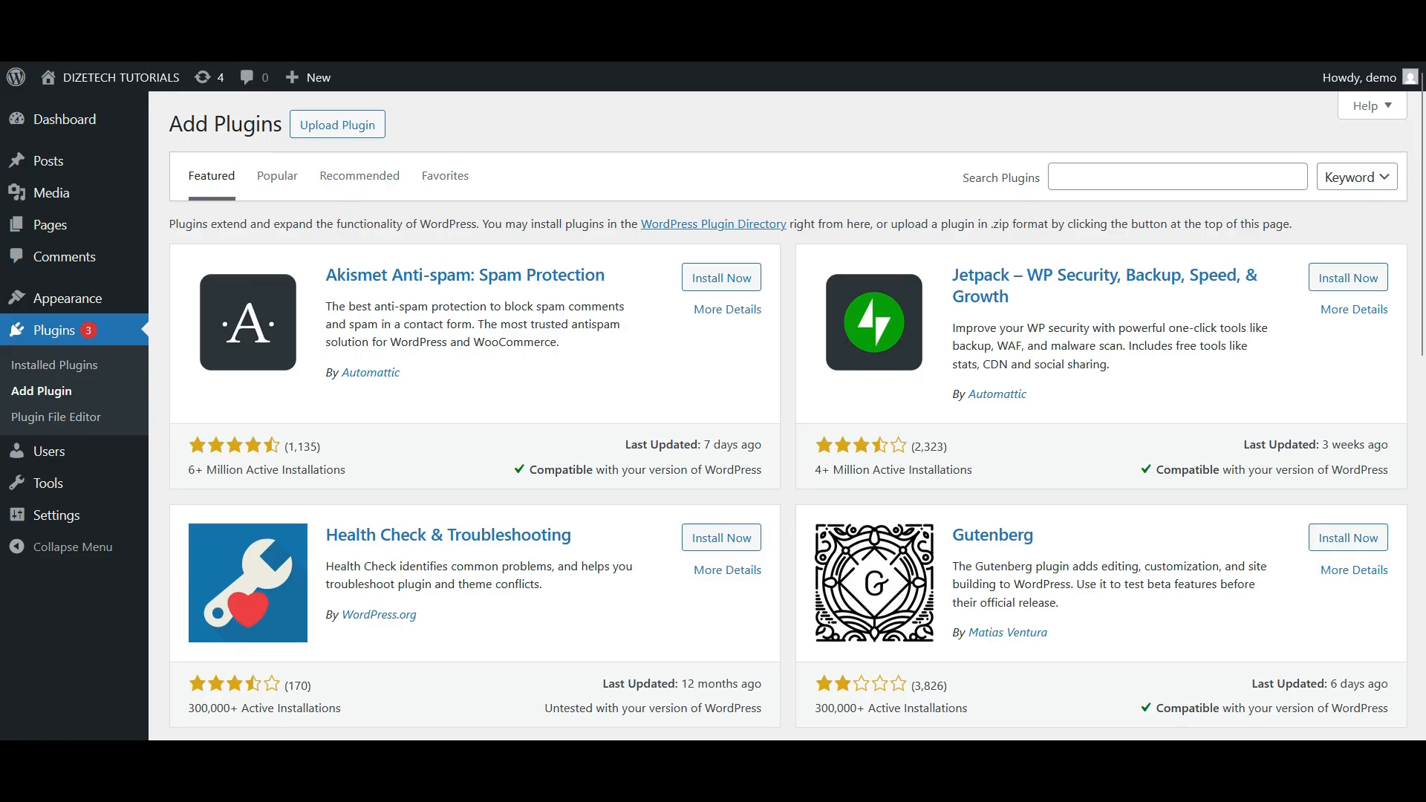
{"action": "triple_click", "coordinate": [982, 177]}
{"action": "left_click", "coordinate": [1177, 177]}
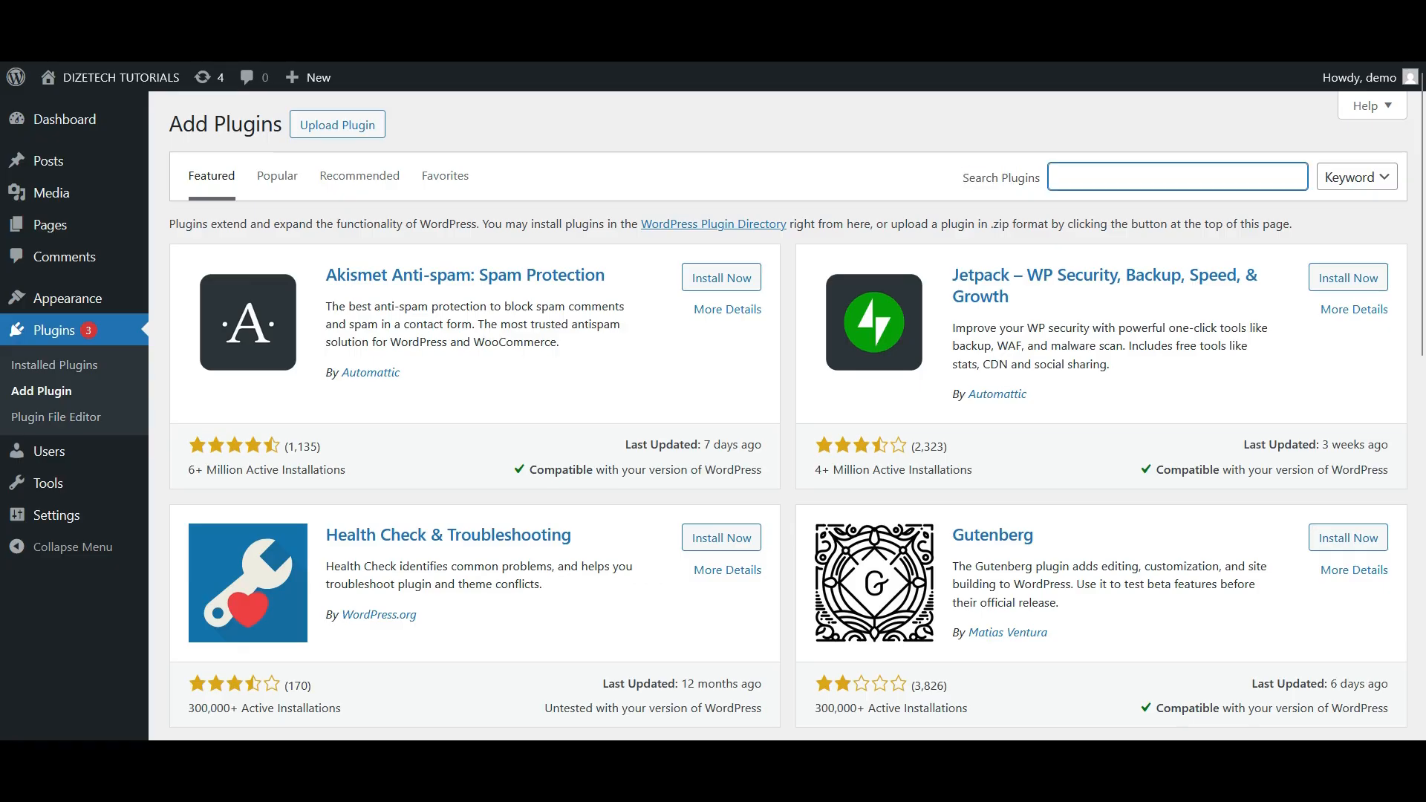
{"action": "type", "text": "Random post ins"}
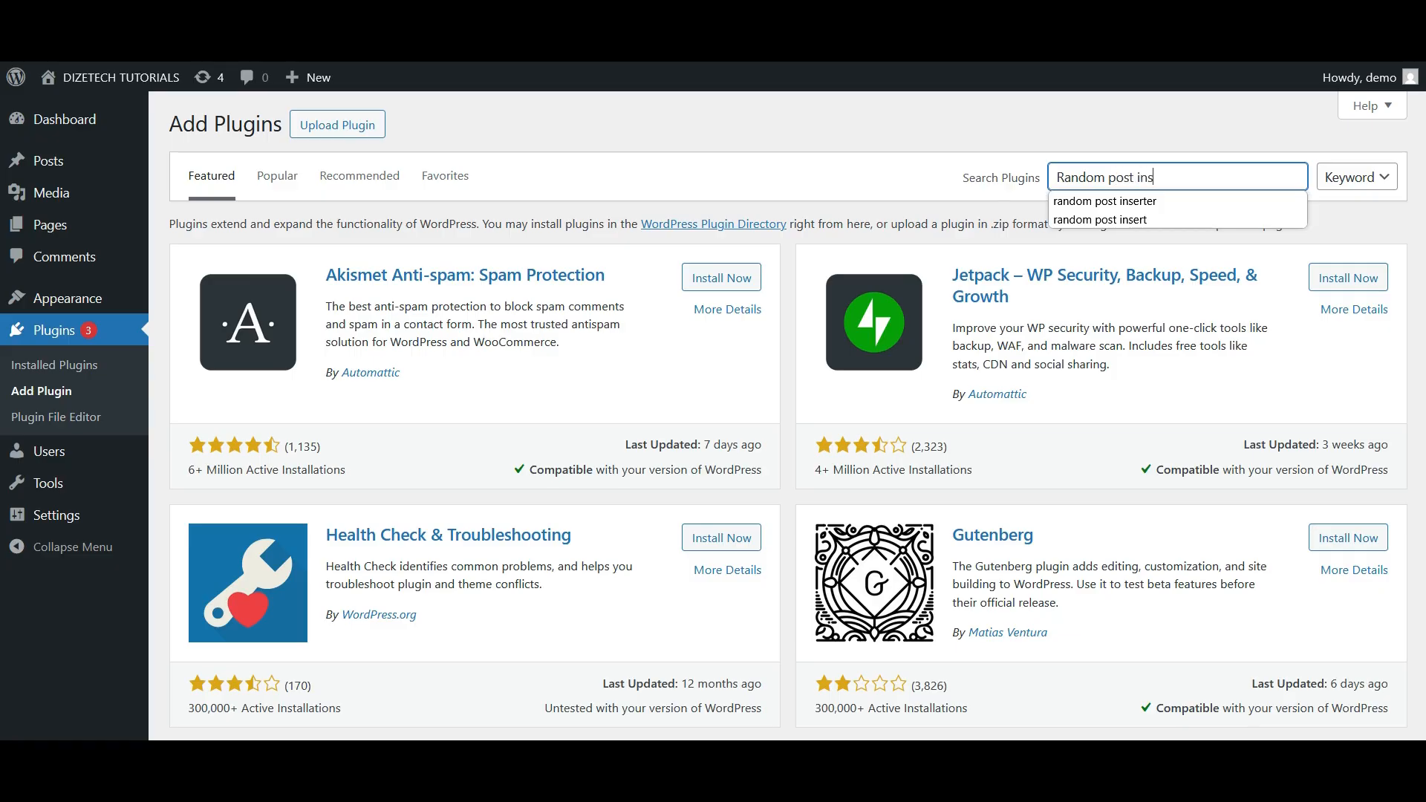
{"action": "type", "text": "erter"}
Install and activate the Random Post Inserter plugin by DIZE TECH IT SOLUTIONS
{"action": "left_click_drag", "start_coordinate": [953, 277], "coordinate": [1120, 277]}
{"action": "left_click", "coordinate": [1159, 279]}
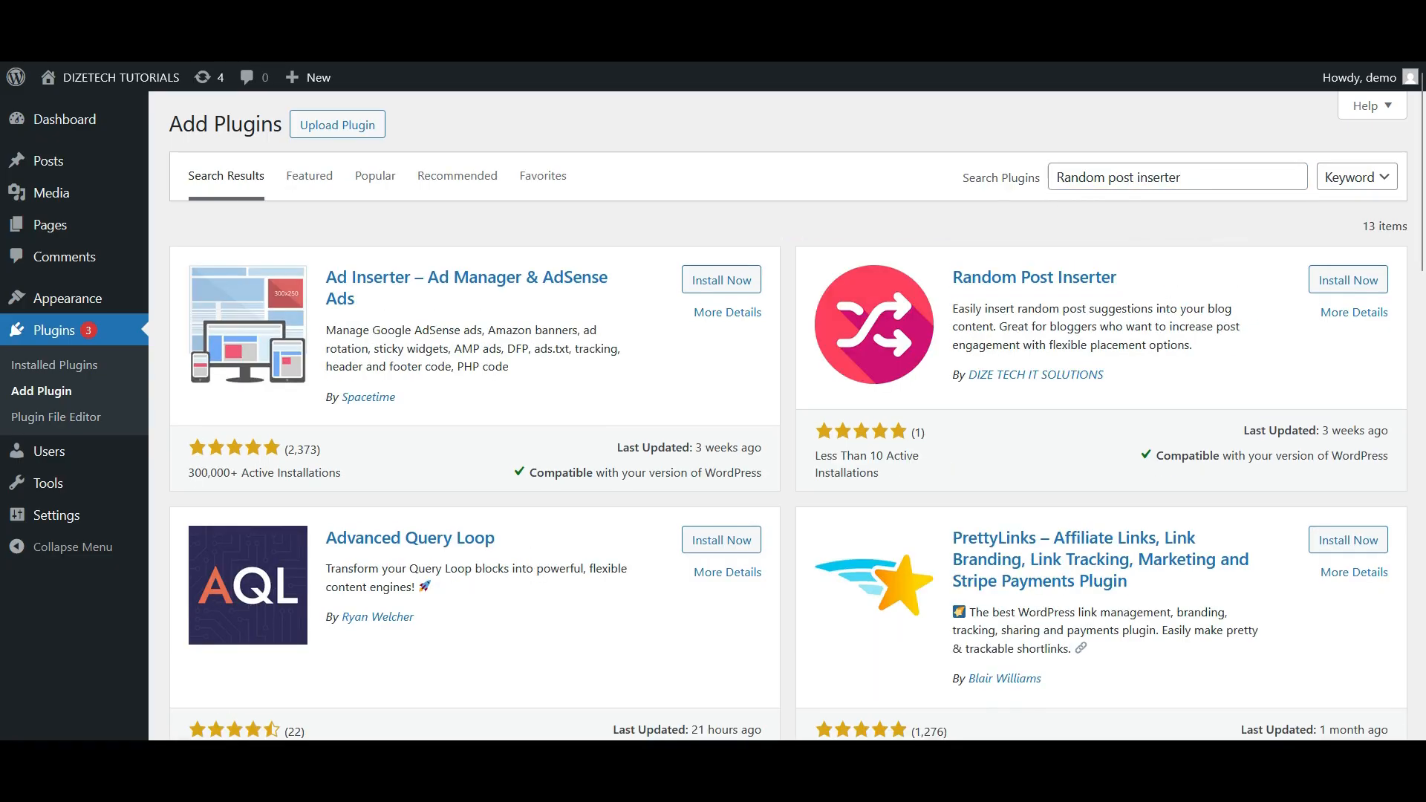
{"action": "left_click", "coordinate": [1349, 280]}
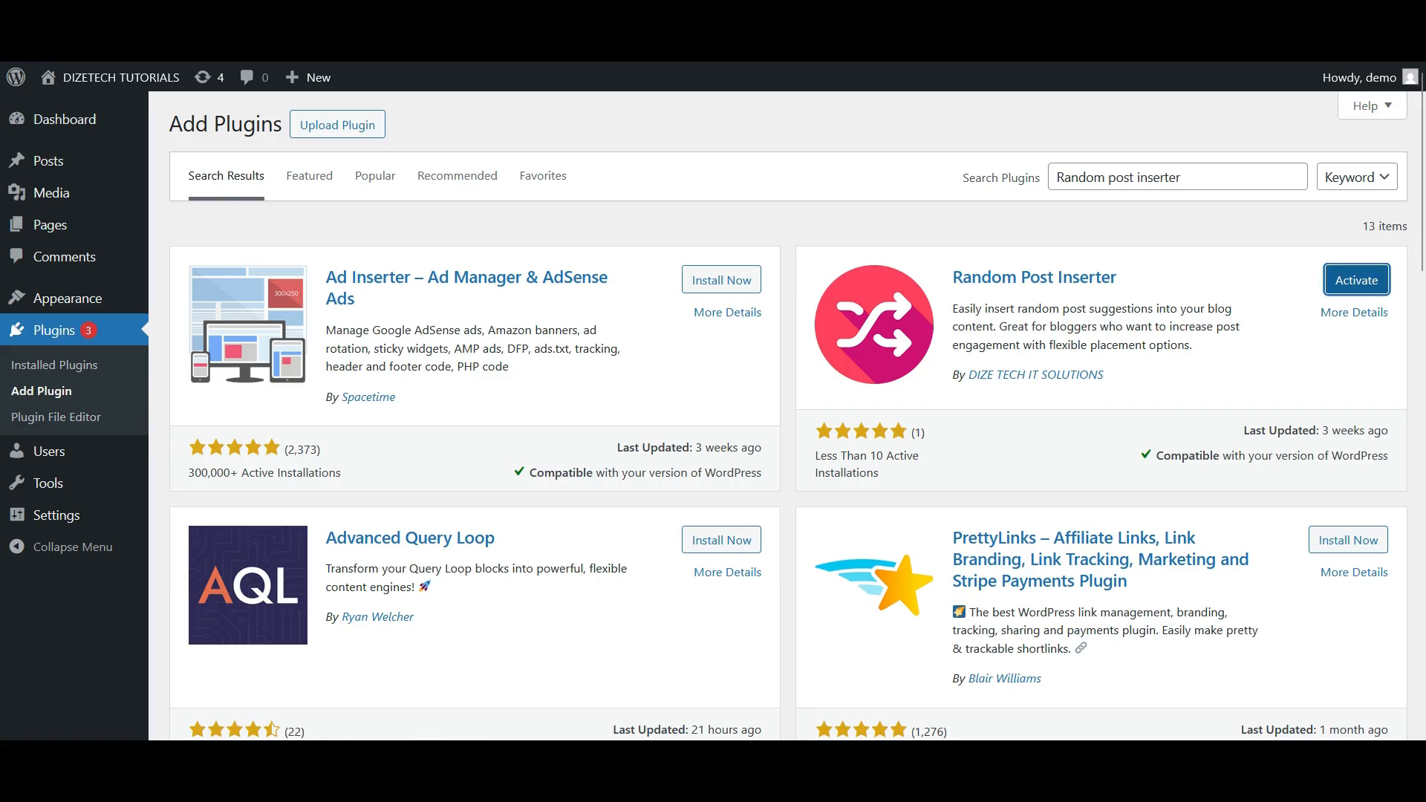
{"action": "left_click", "coordinate": [1357, 281]}
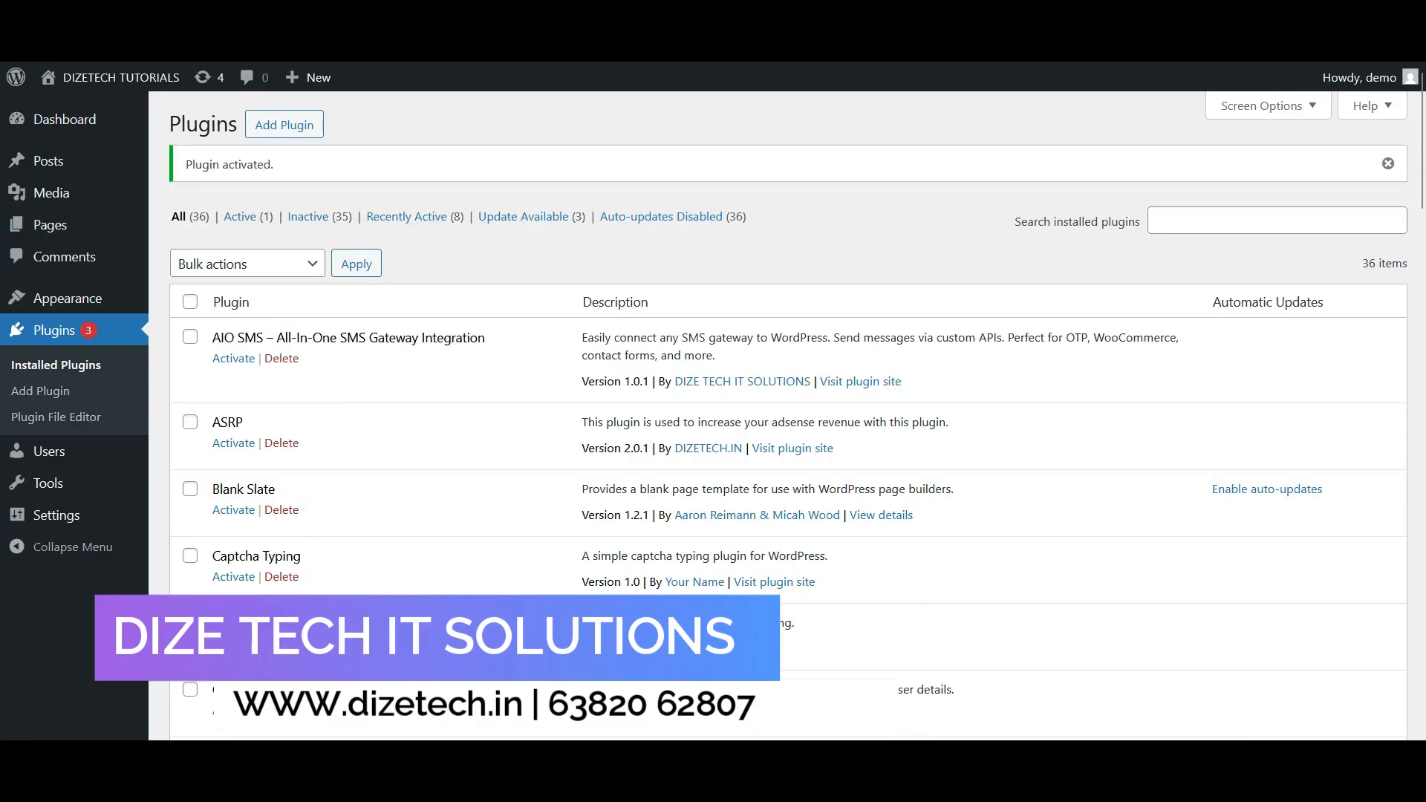
Open the Random Post Inserter settings and review the "Read also" link text and the number of random post links
{"action": "mouse_move", "coordinate": [56, 514]}
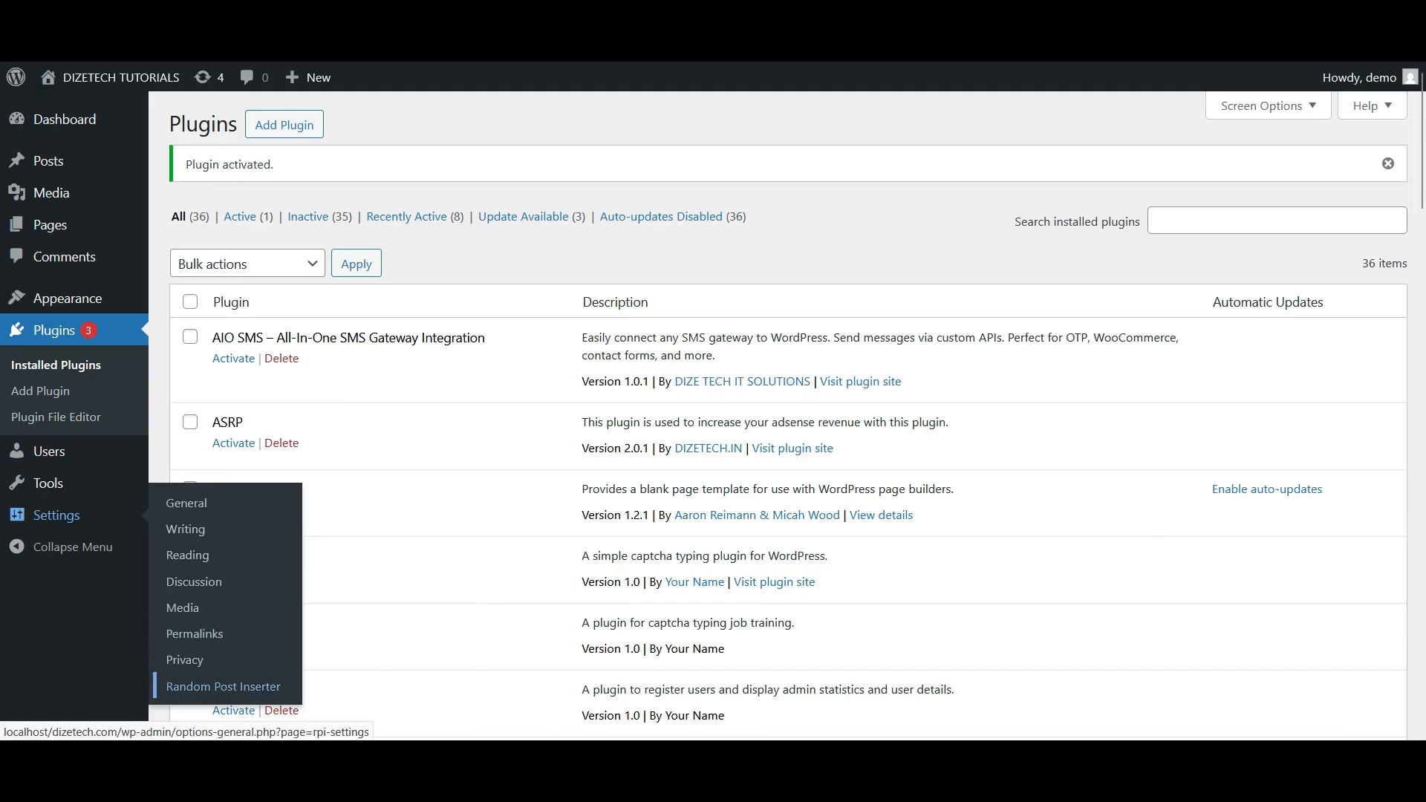
{"action": "left_click", "coordinate": [223, 687]}
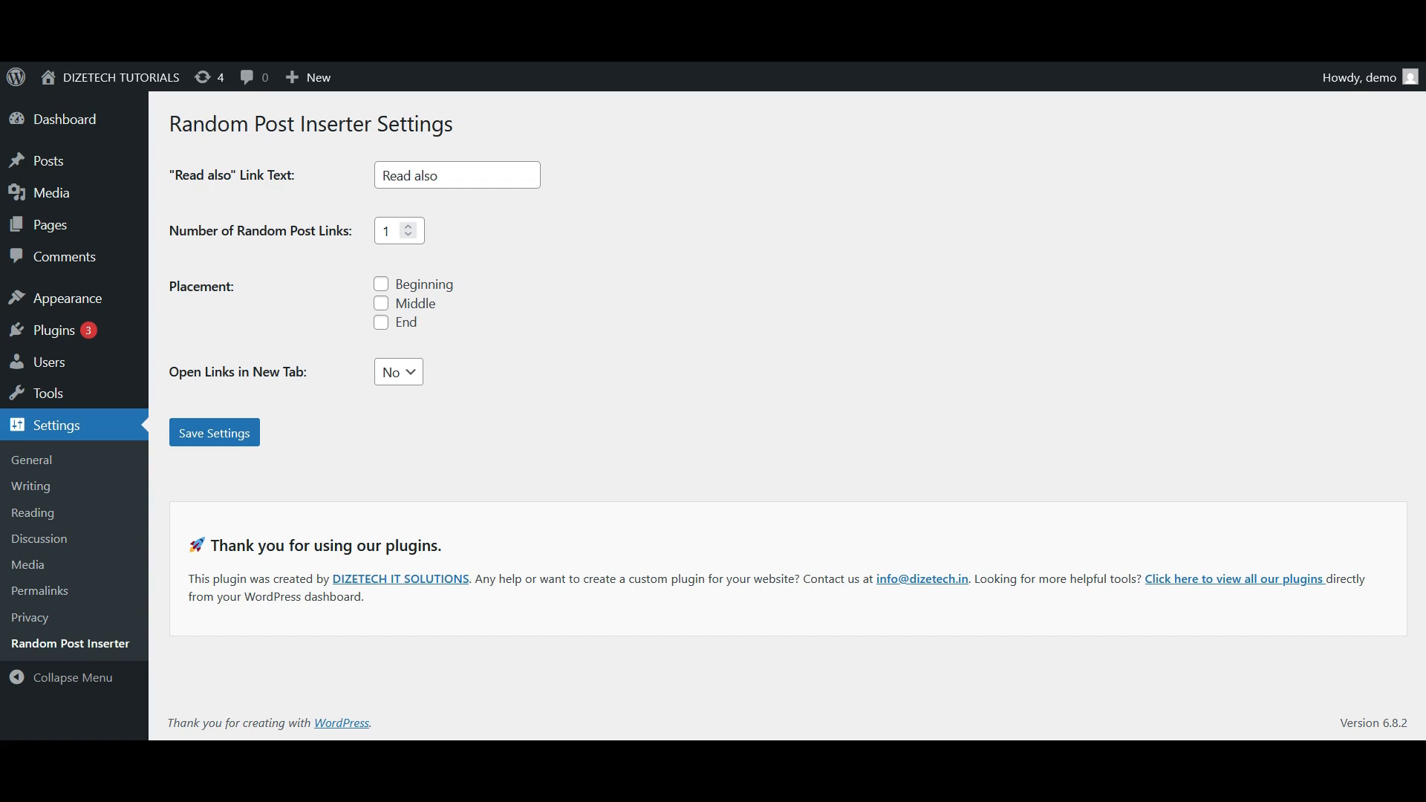
{"action": "left_click_drag", "start_coordinate": [239, 175], "coordinate": [169, 175]}
{"action": "left_click_drag", "start_coordinate": [449, 176], "coordinate": [381, 176]}
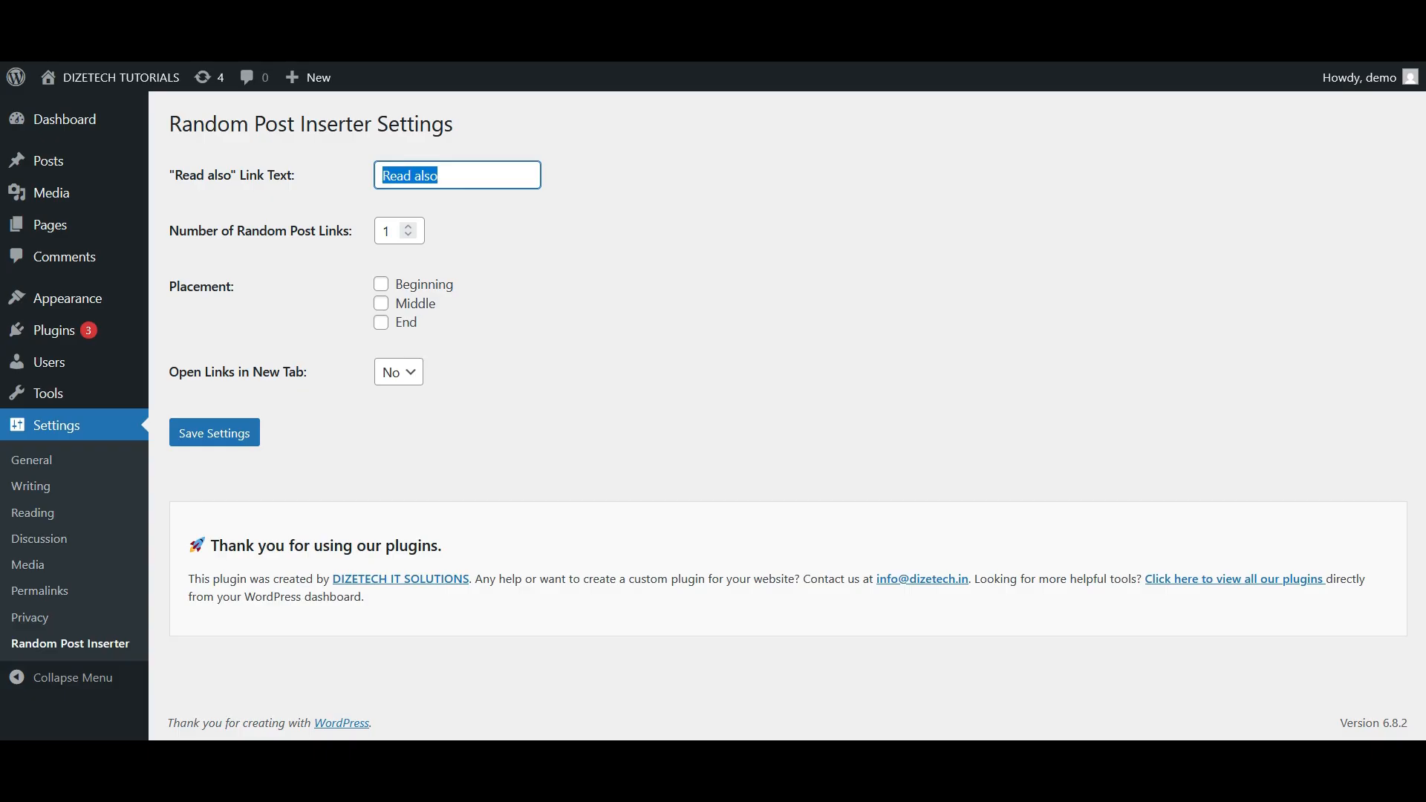
{"action": "left_click", "coordinate": [441, 176]}
{"action": "left_click", "coordinate": [606, 195]}
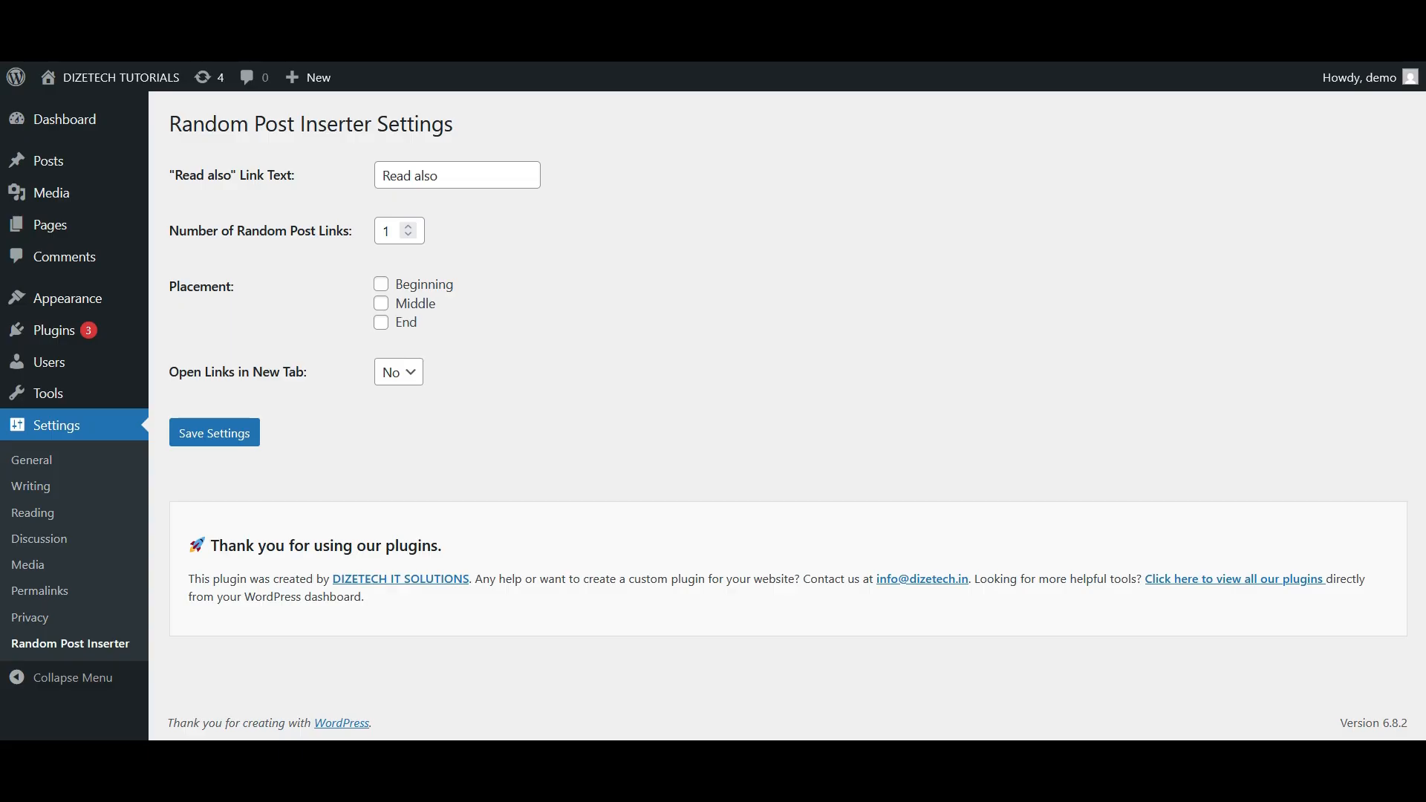
{"action": "left_click_drag", "start_coordinate": [169, 231], "coordinate": [353, 231]}
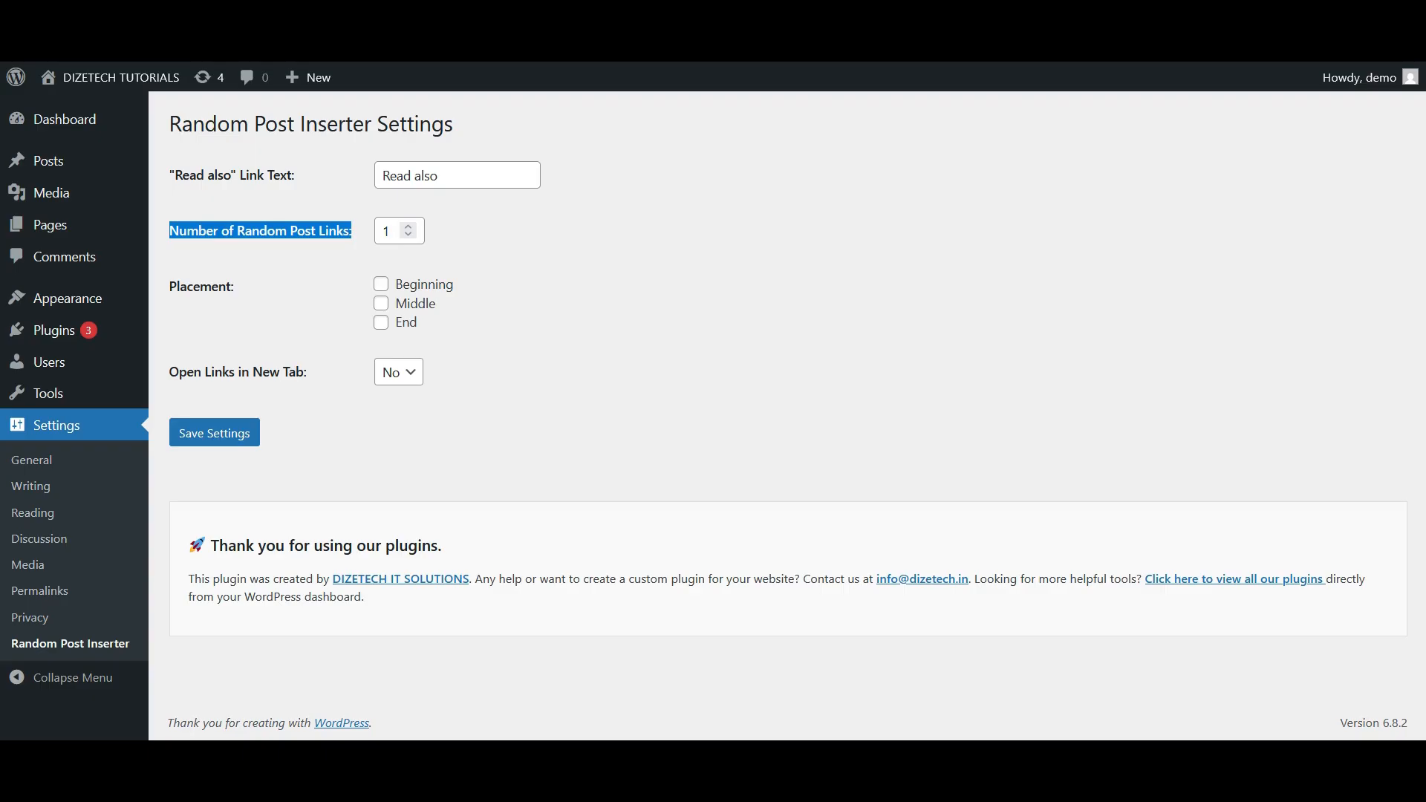
{"action": "double_click", "coordinate": [386, 231]}
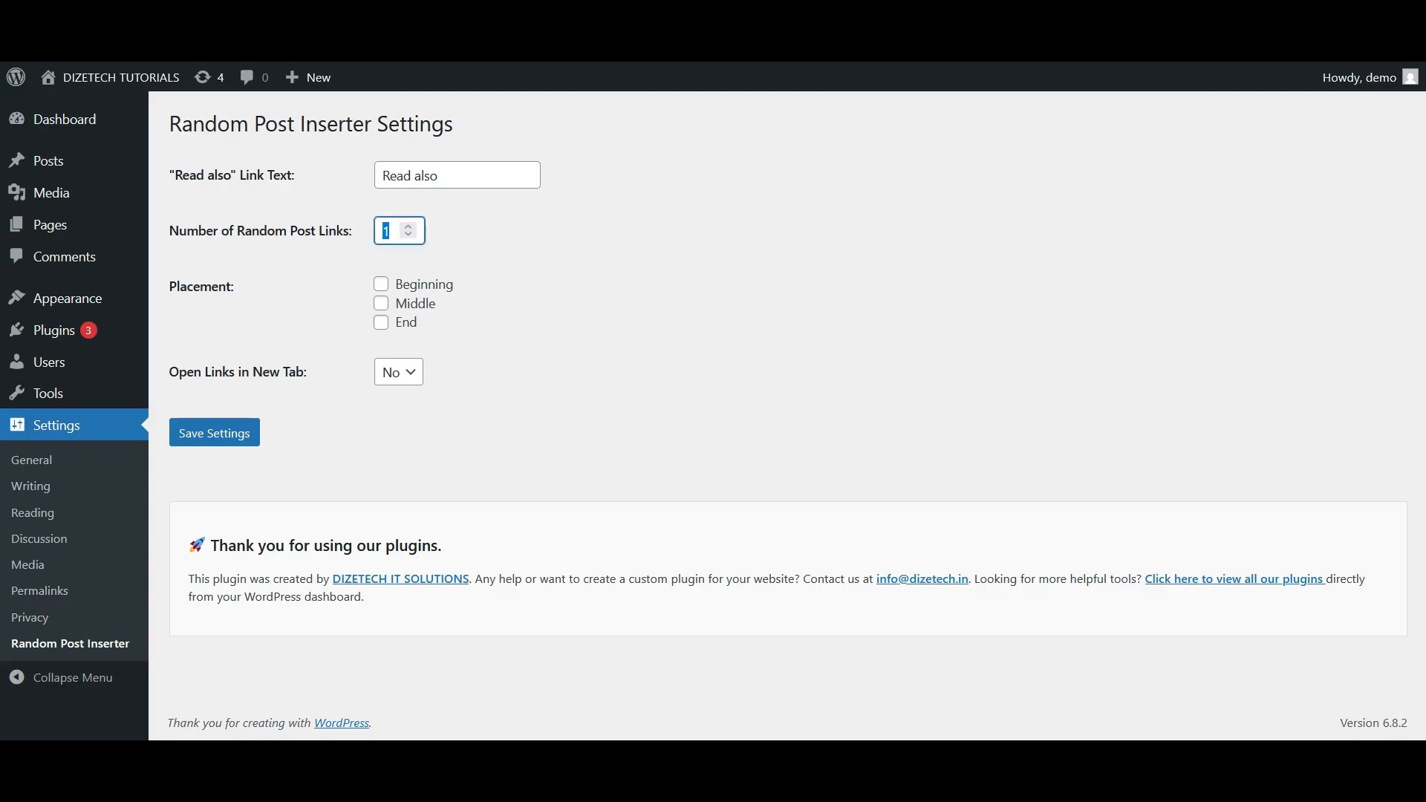
{"action": "double_click", "coordinate": [408, 227]}
{"action": "left_click", "coordinate": [408, 234]}
Enable the Middle and End placements for the random post links
{"action": "left_click", "coordinate": [275, 287]}
{"action": "left_click_drag", "start_coordinate": [234, 286], "coordinate": [176, 287]}
{"action": "left_click", "coordinate": [275, 297]}
{"action": "left_click", "coordinate": [382, 304]}
{"action": "left_click", "coordinate": [381, 324]}
Try Yes for Open Links in New Tab and return the option to No
{"action": "left_click_drag", "start_coordinate": [308, 371], "coordinate": [170, 371]}
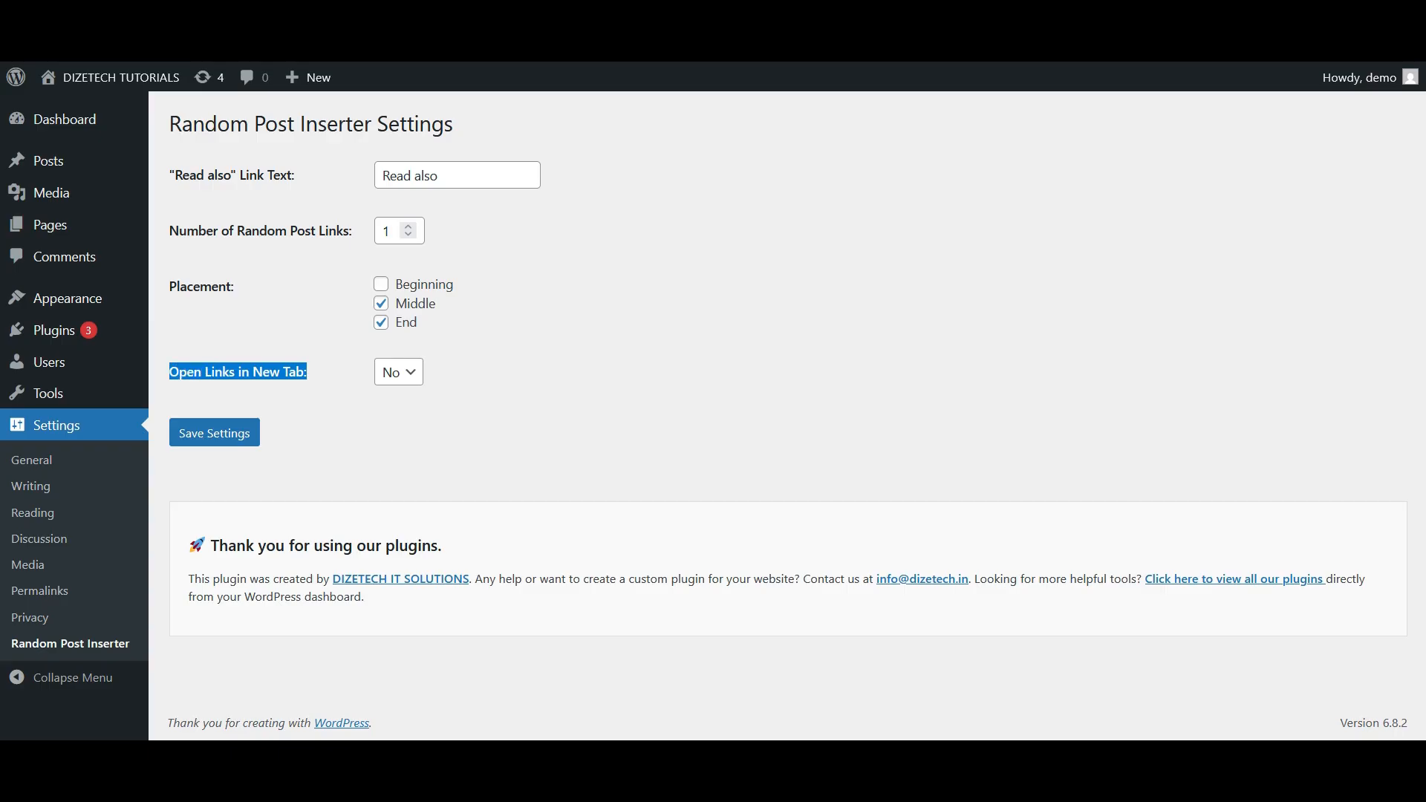
{"action": "left_click", "coordinate": [327, 386]}
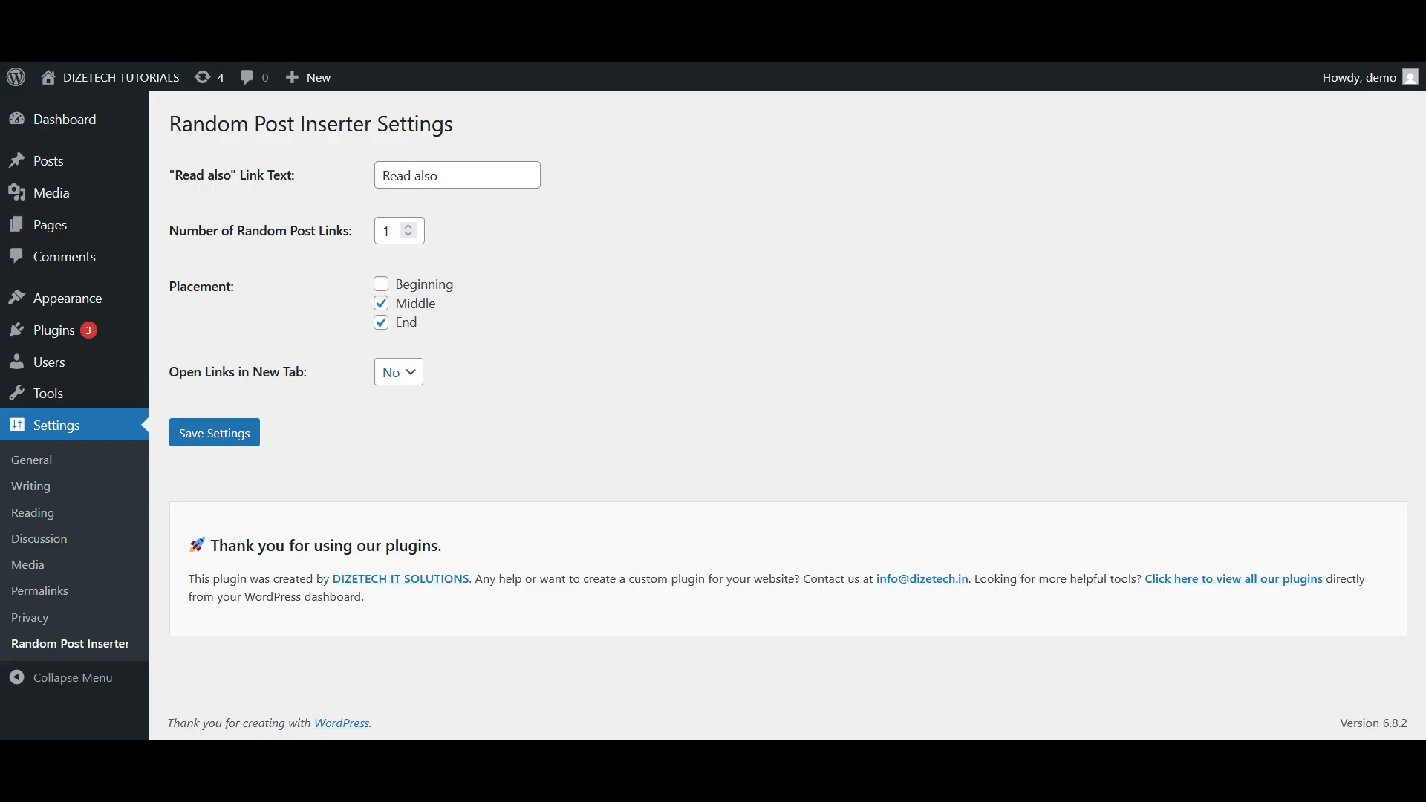
{"action": "left_click", "coordinate": [399, 371]}
{"action": "left_click", "coordinate": [399, 429]}
{"action": "left_click", "coordinate": [399, 372]}
{"action": "left_click", "coordinate": [393, 403]}
{"action": "left_click", "coordinate": [565, 371]}
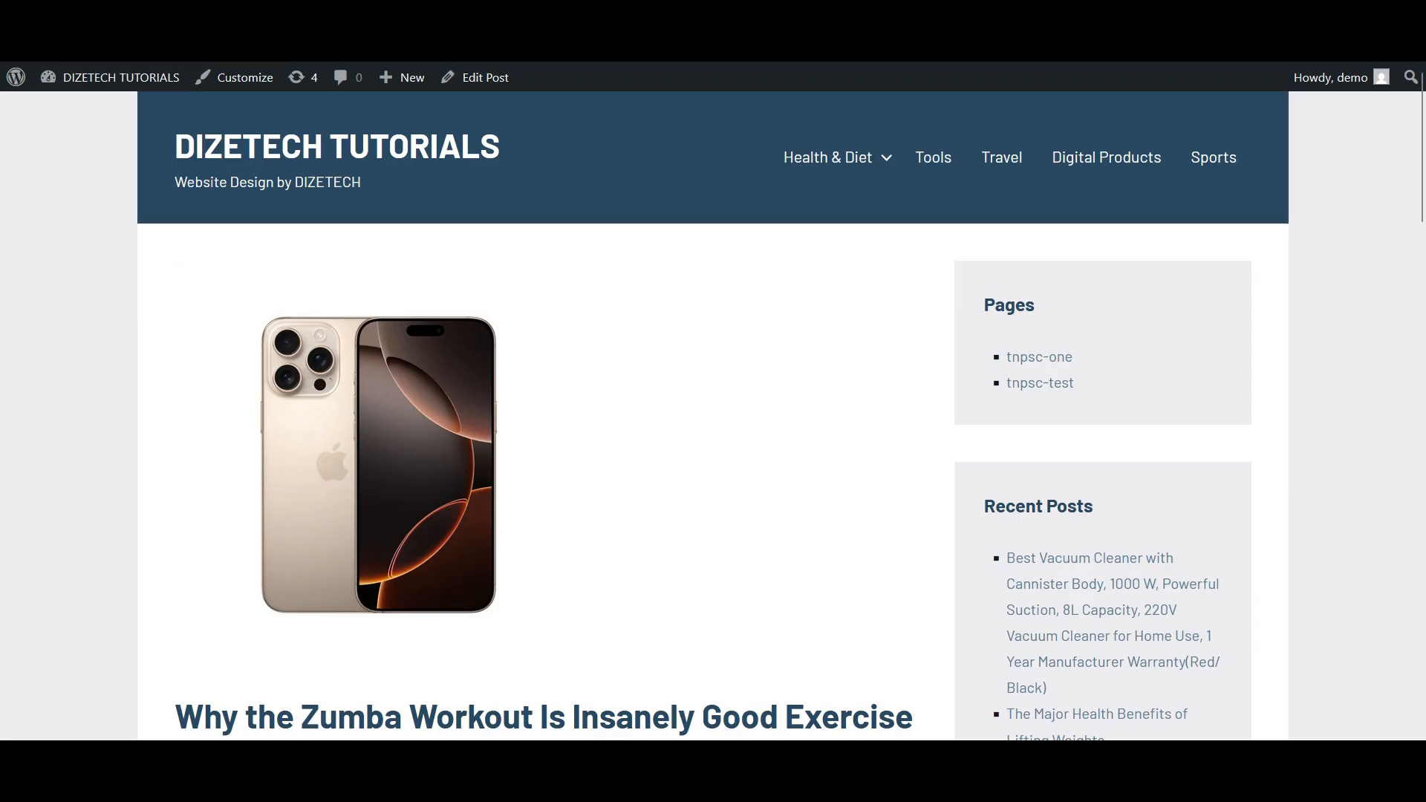
Look through the "Why the Zumba Workout Is Insanely Good Exercise" post from the header to the footer for inserted links
{"action": "scroll", "coordinate": [713, 416], "scroll_direction": "down", "scroll_amount": 20}
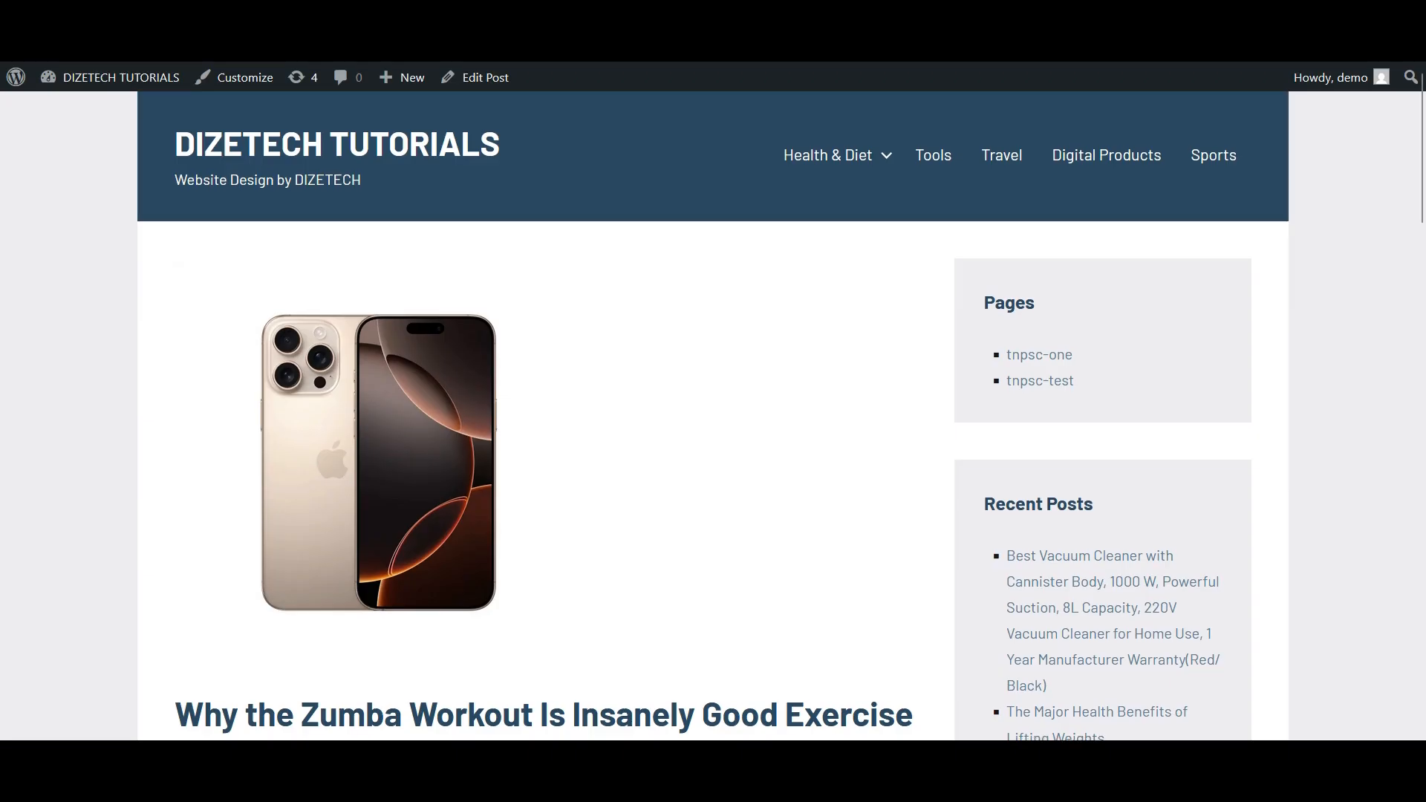
{"action": "scroll", "coordinate": [713, 416], "scroll_direction": "down", "scroll_amount": 3}
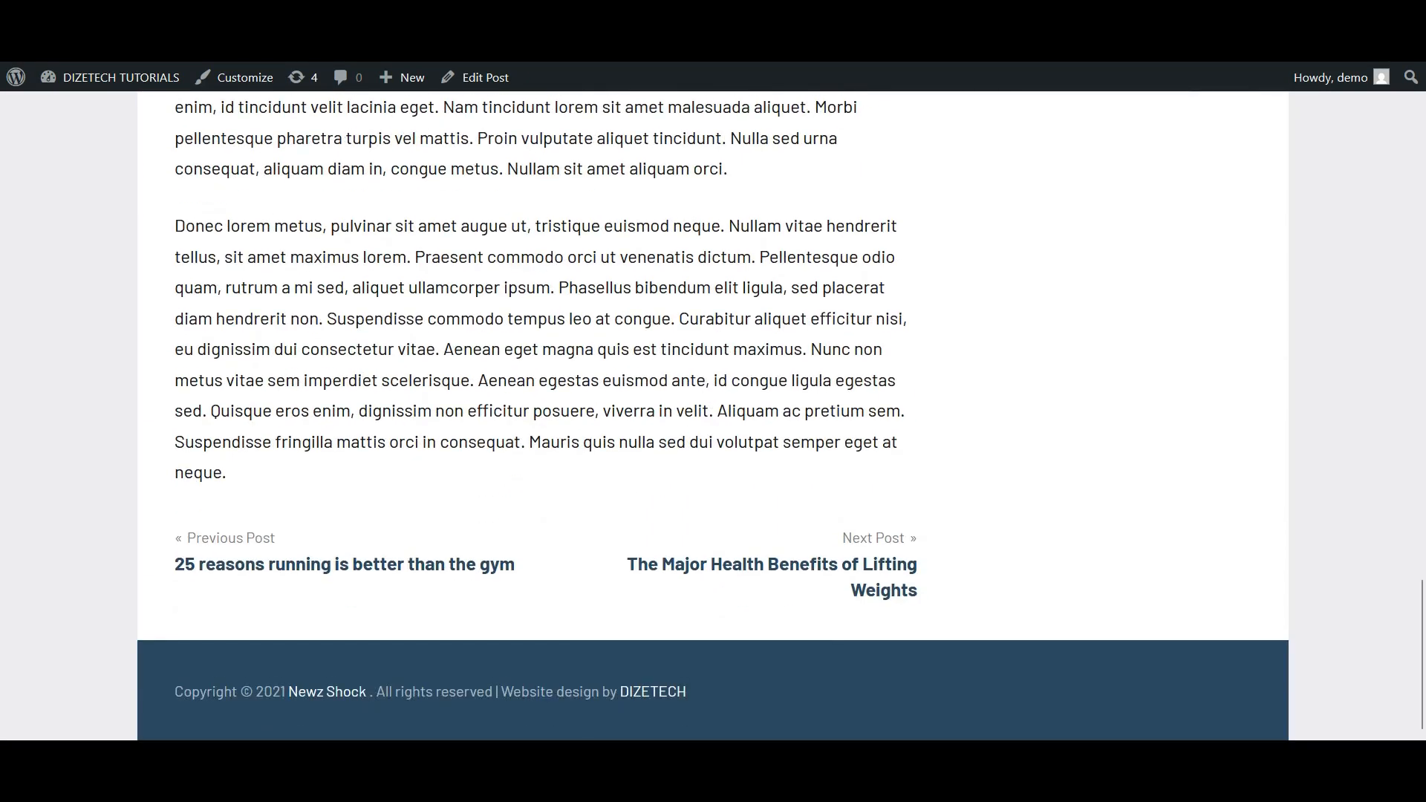
{"action": "scroll", "coordinate": [713, 416], "scroll_direction": "up", "scroll_amount": 7}
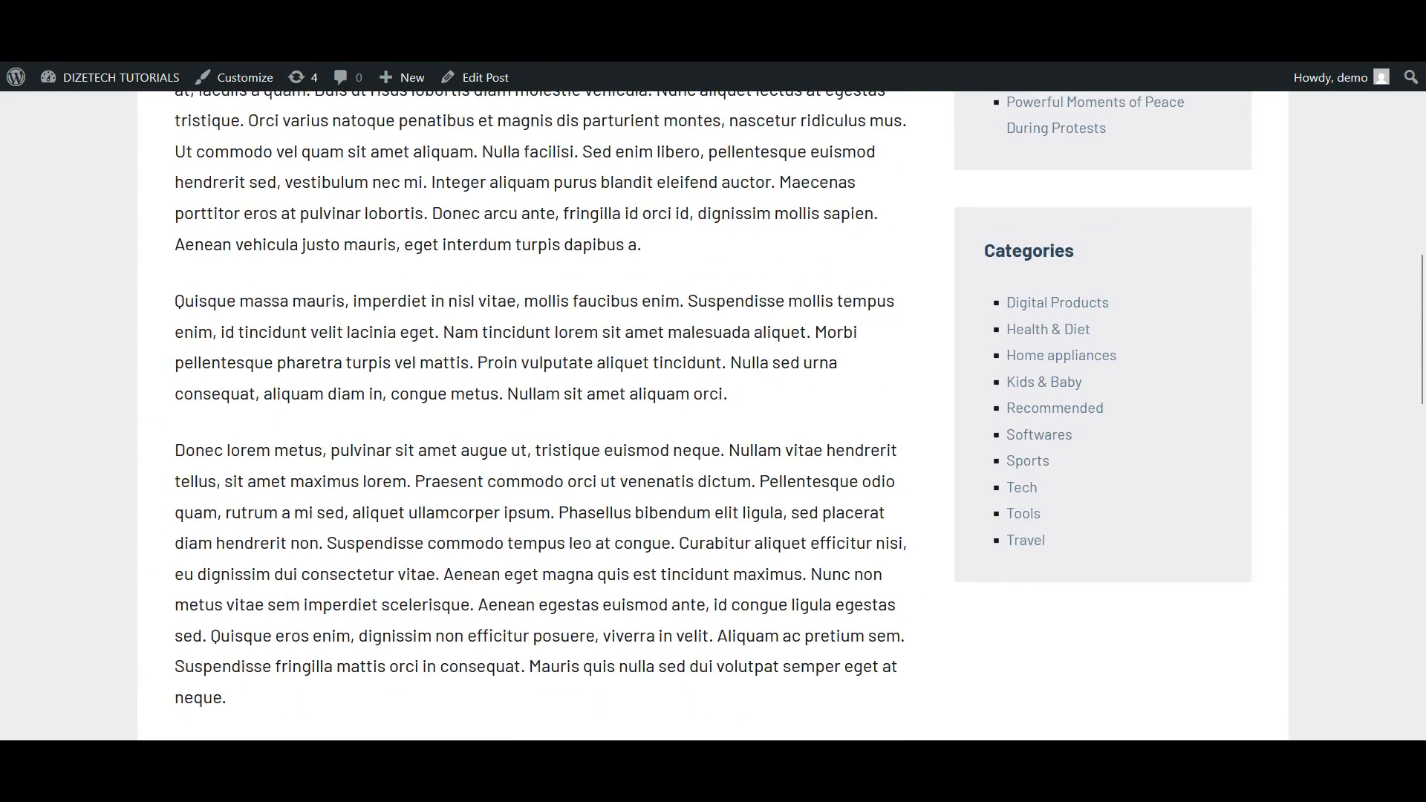
{"action": "scroll", "coordinate": [713, 416], "scroll_direction": "up", "scroll_amount": 1}
{"action": "scroll", "coordinate": [713, 416], "scroll_direction": "down", "scroll_amount": 5}
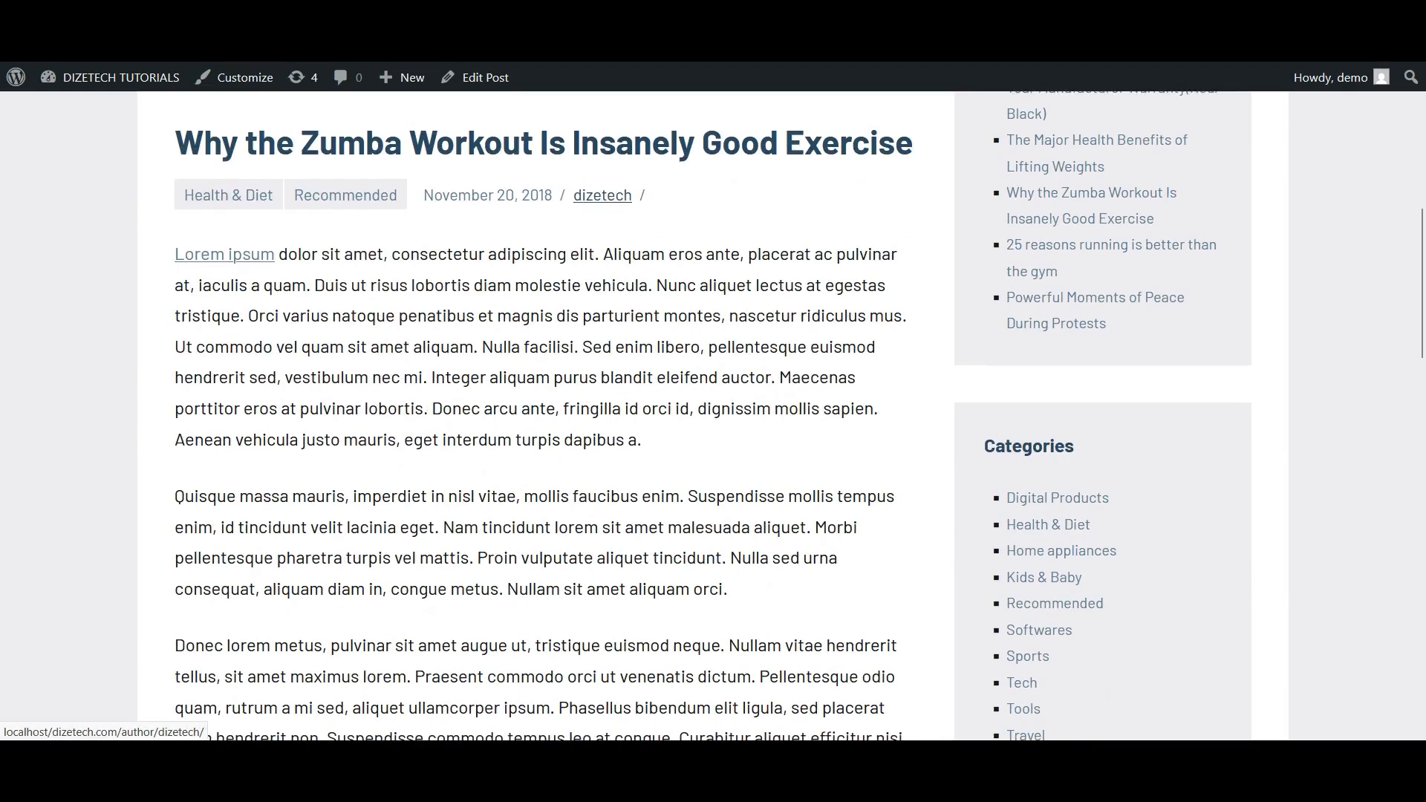
{"action": "scroll", "coordinate": [713, 416], "scroll_direction": "down", "scroll_amount": 2}
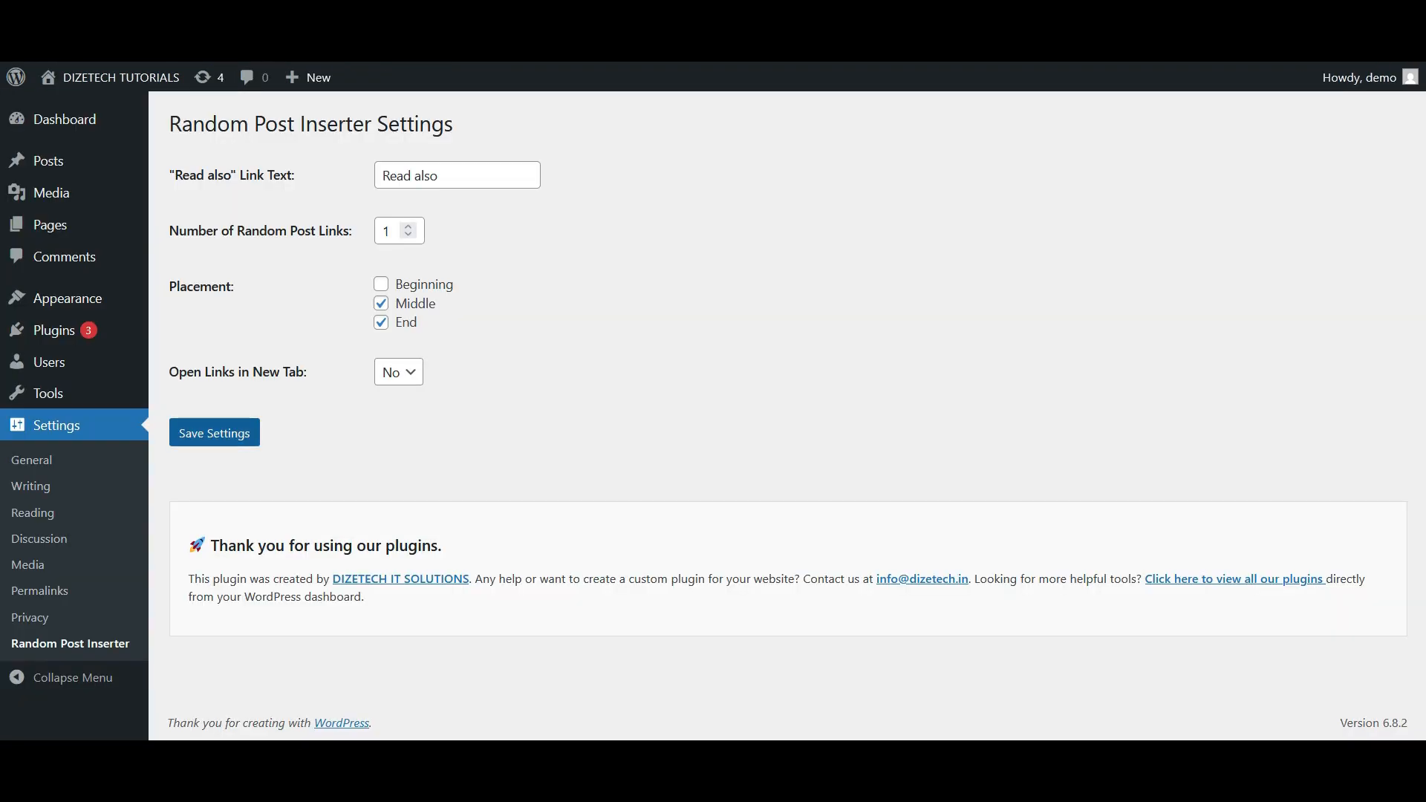
Save the plugin settings and inspect the Zumba workout post for "Read also" links in the middle and at the end
{"action": "left_click", "coordinate": [214, 433]}
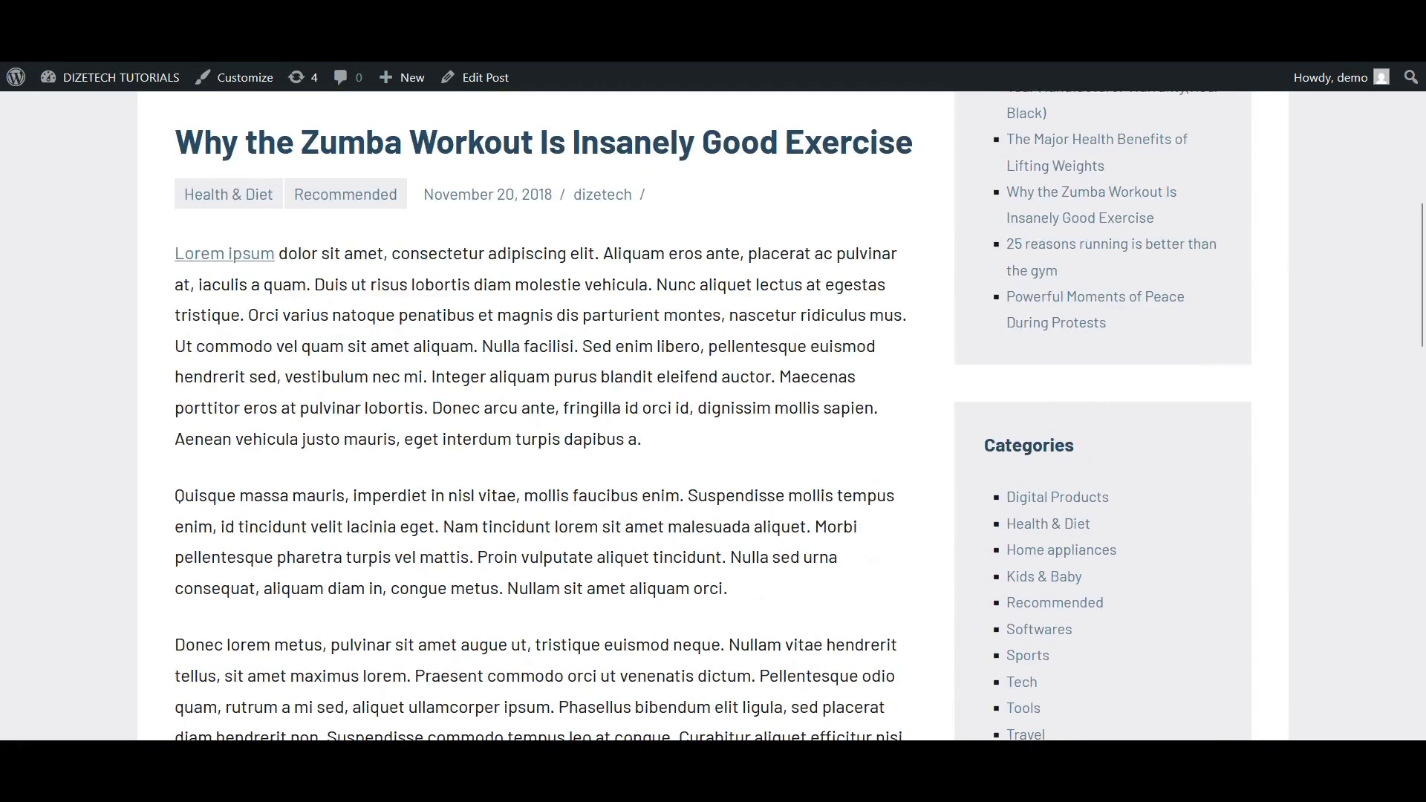
{"action": "scroll", "coordinate": [540, 416], "scroll_direction": "down", "scroll_amount": 5}
{"action": "left_click_drag", "start_coordinate": [174, 315], "coordinate": [617, 315]}
{"action": "left_click_drag", "start_coordinate": [619, 316], "coordinate": [255, 315]}
{"action": "left_click", "coordinate": [255, 318]}
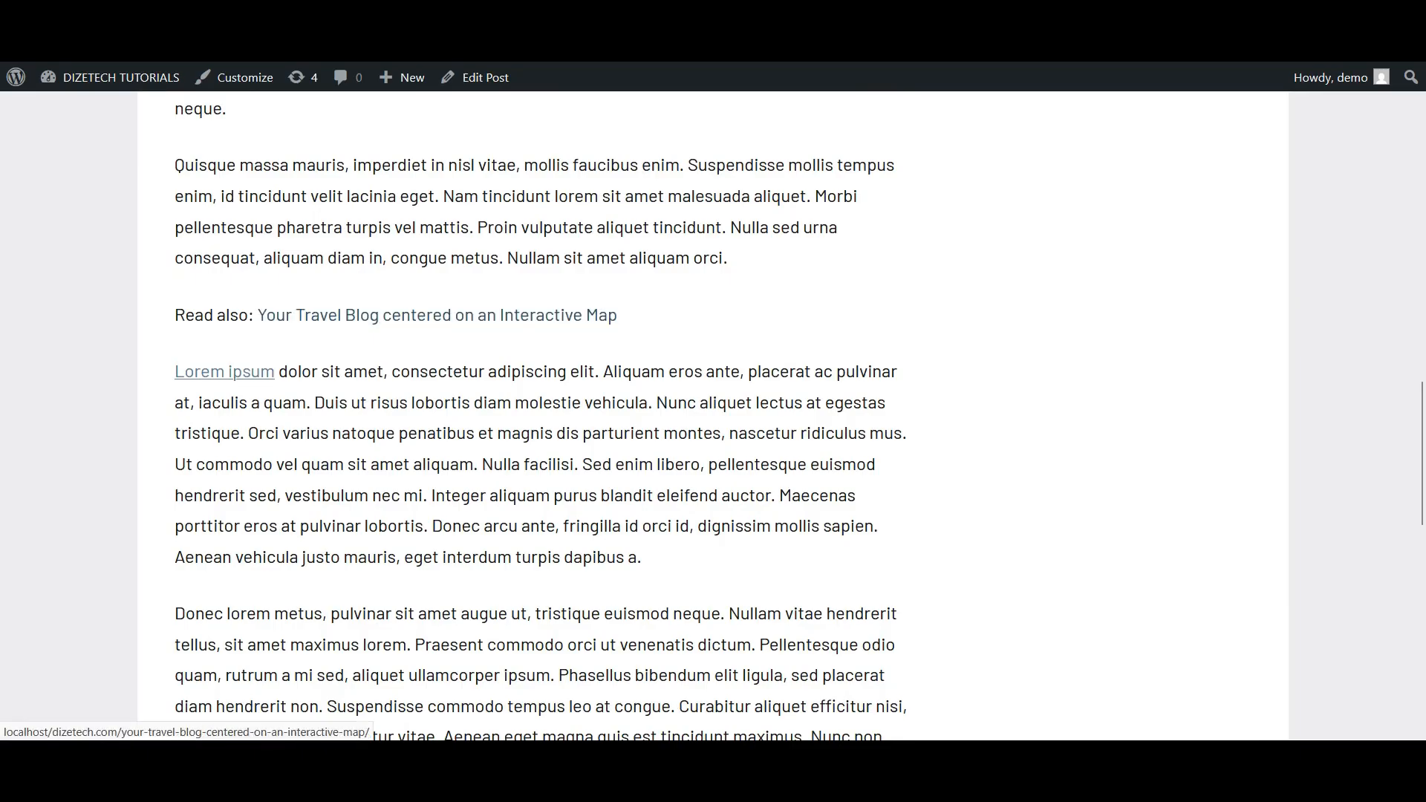
{"action": "scroll", "coordinate": [541, 416], "scroll_direction": "down", "scroll_amount": 6}
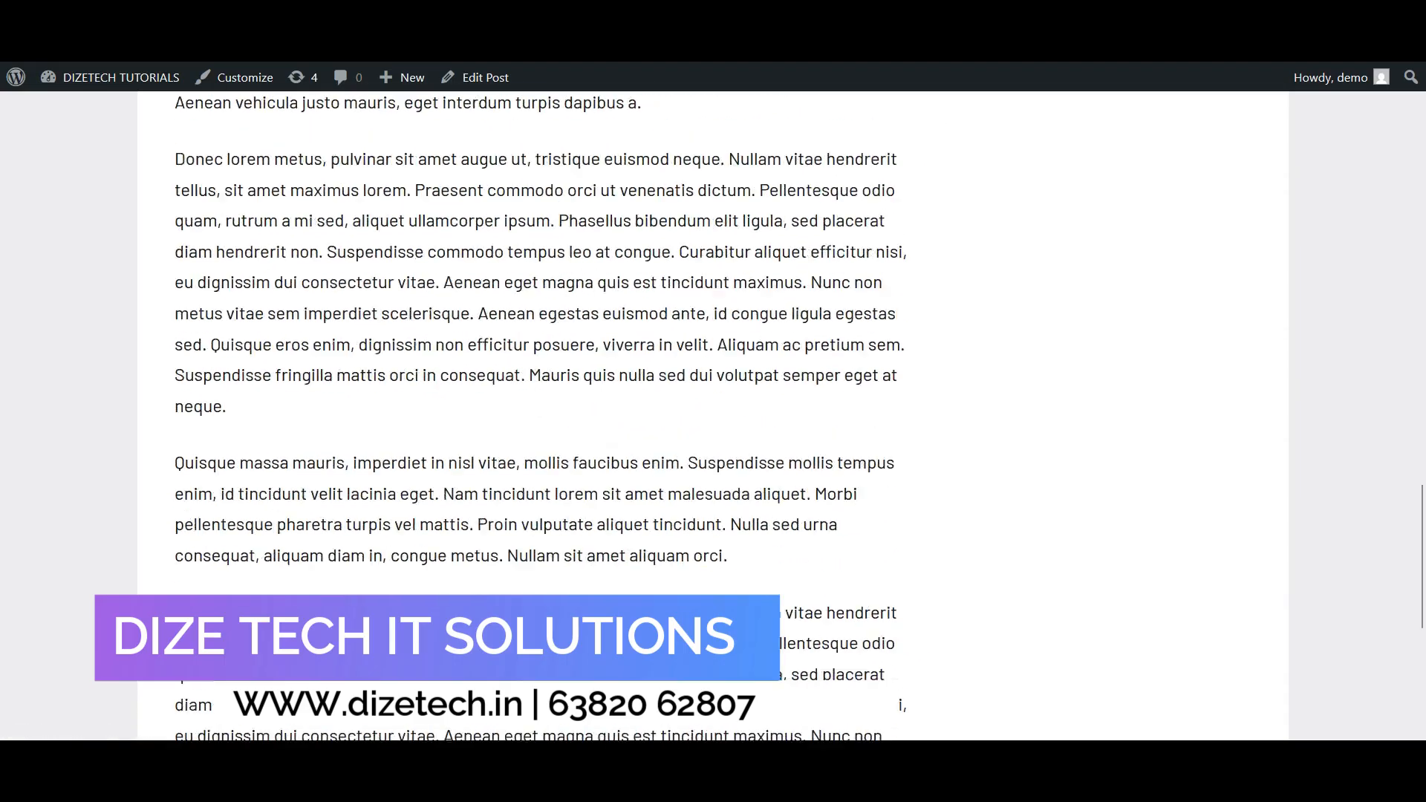
{"action": "scroll", "coordinate": [541, 416], "scroll_direction": "down", "scroll_amount": 6}
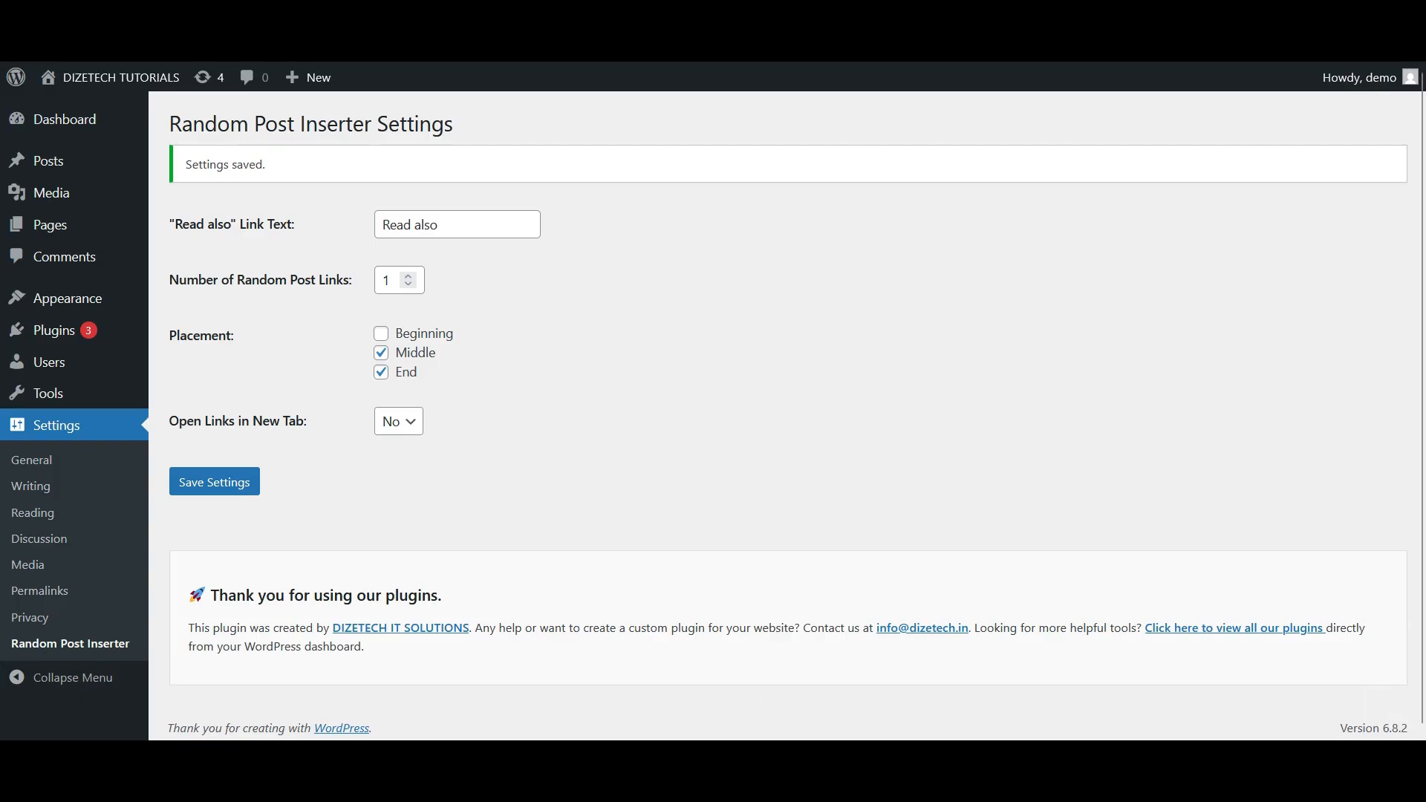
Disable the Middle placement so that only End is selected, and save the plugin settings
{"action": "left_click_drag", "start_coordinate": [235, 335], "coordinate": [193, 336]}
{"action": "left_click", "coordinate": [196, 336]}
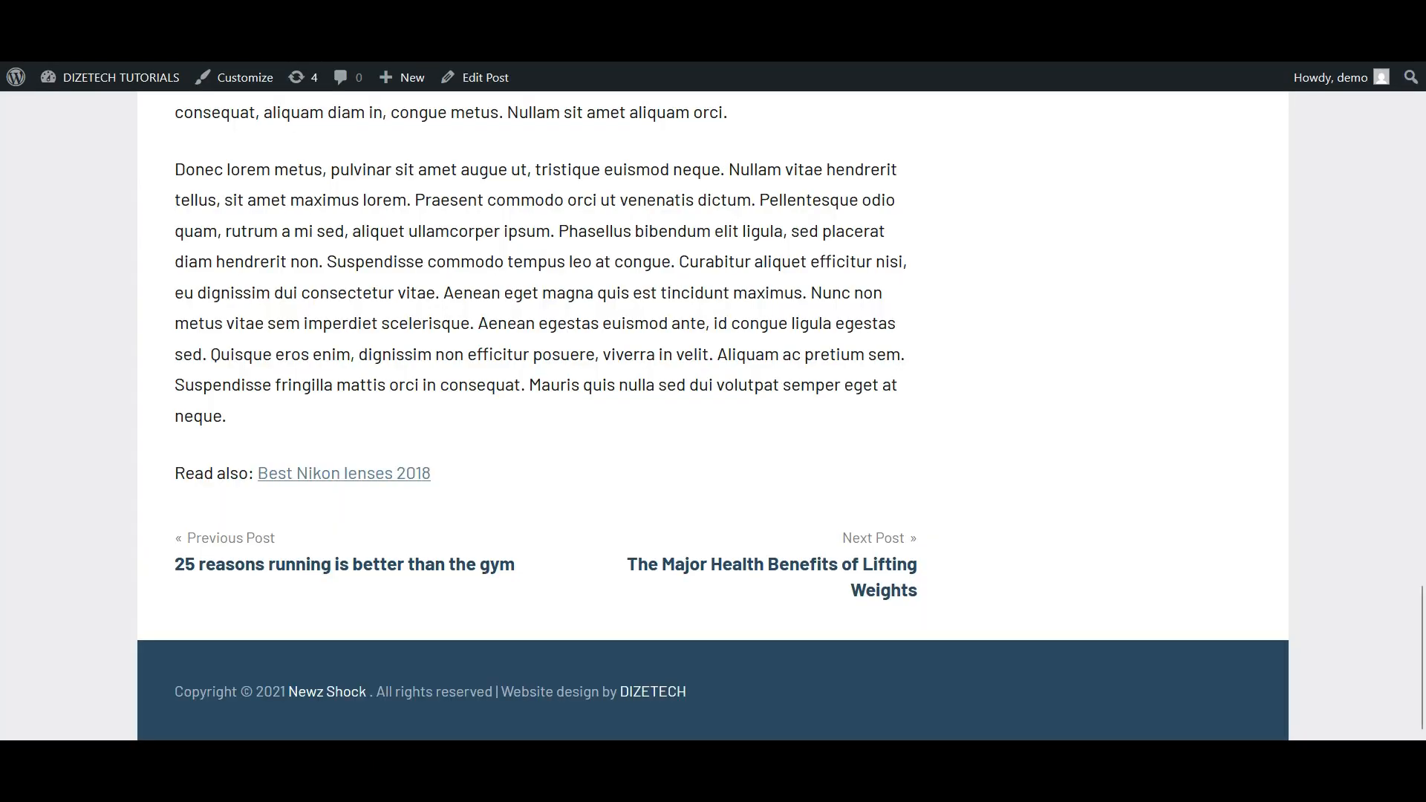
{"action": "scroll", "coordinate": [541, 416], "scroll_direction": "up", "scroll_amount": 10}
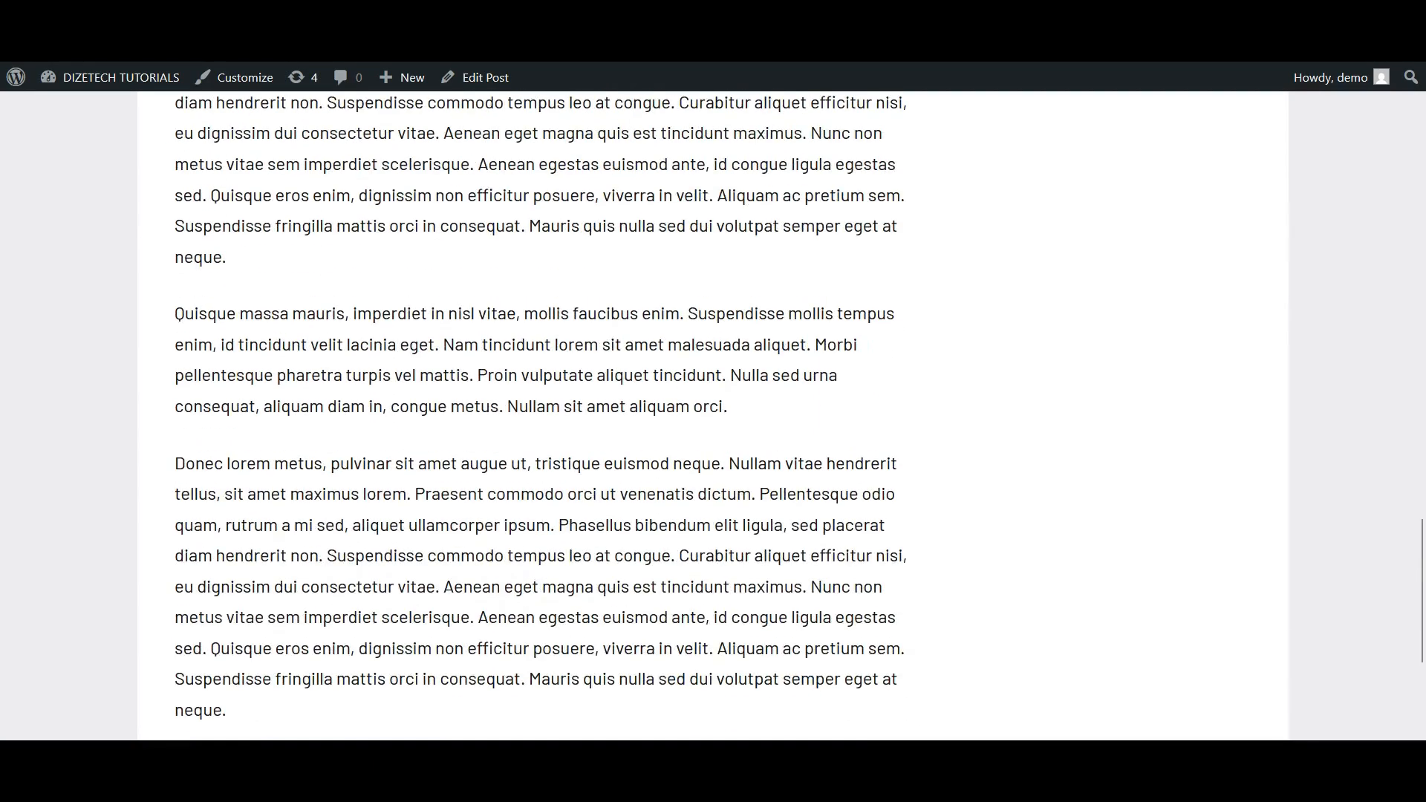
{"action": "scroll", "coordinate": [541, 416], "scroll_direction": "up", "scroll_amount": 6}
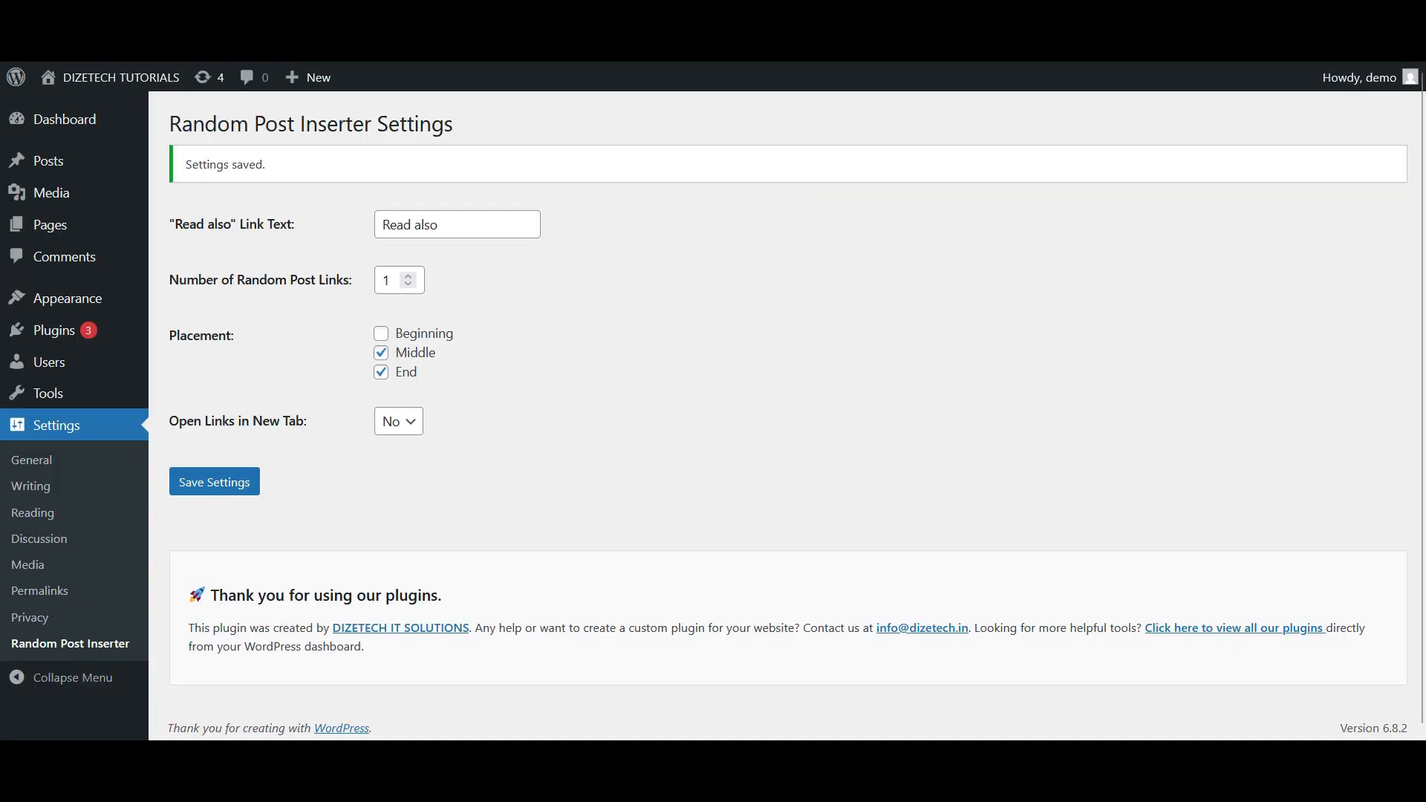
{"action": "left_click", "coordinate": [381, 353]}
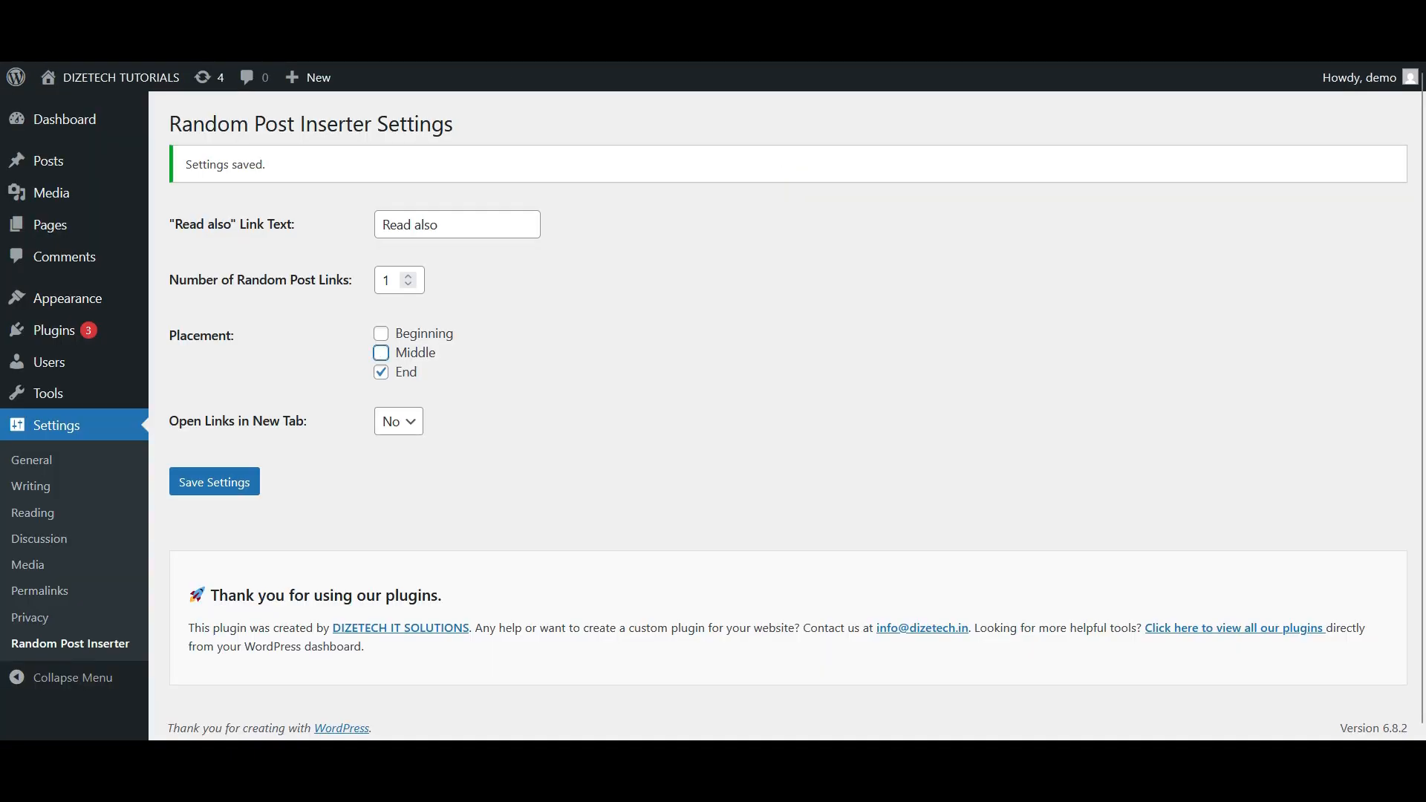
{"action": "left_click", "coordinate": [214, 481]}
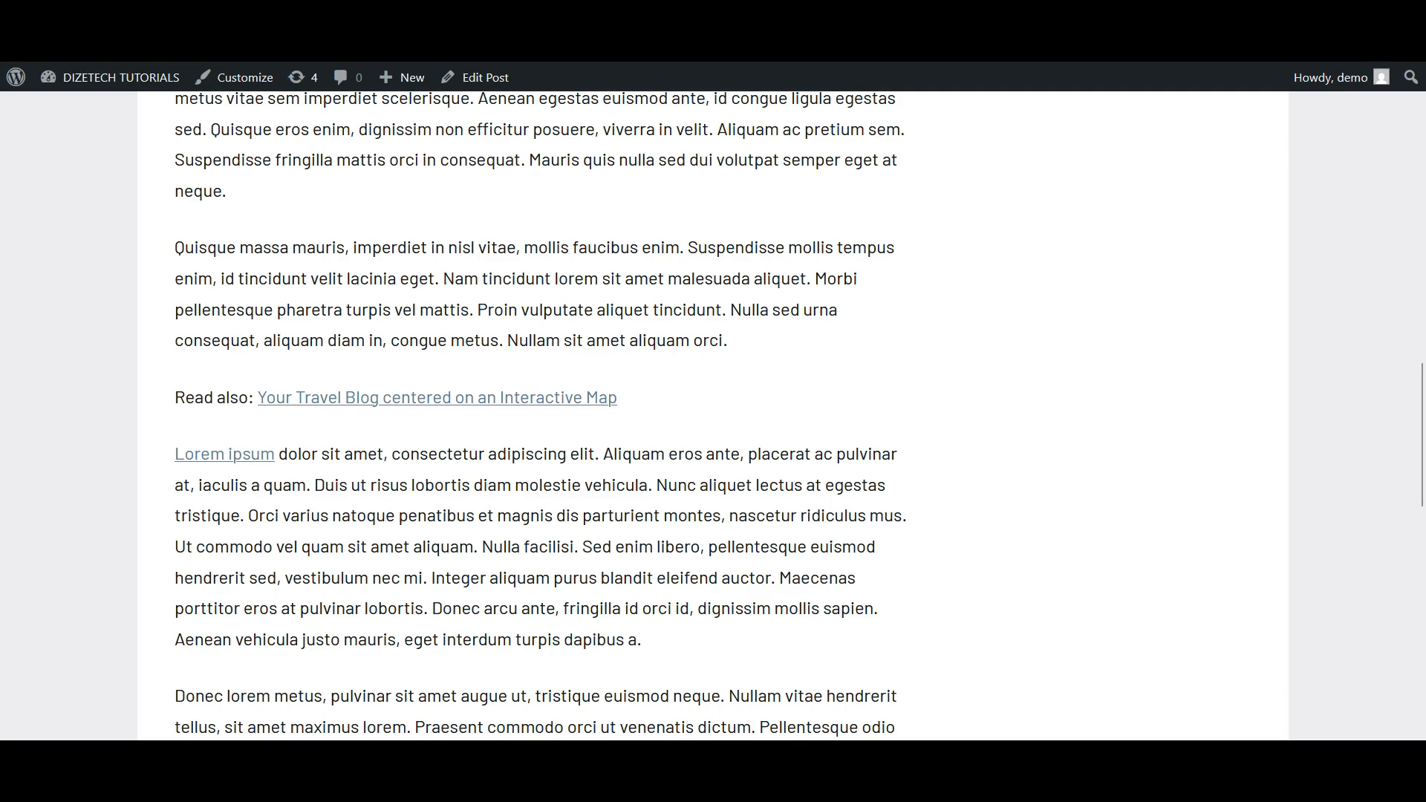
Check the "Read also" link at the end of the Zumba workout post and follow it to "The Major Health Benefits of Lifting Weights"
{"action": "scroll", "coordinate": [713, 416], "scroll_direction": "down", "scroll_amount": 10}
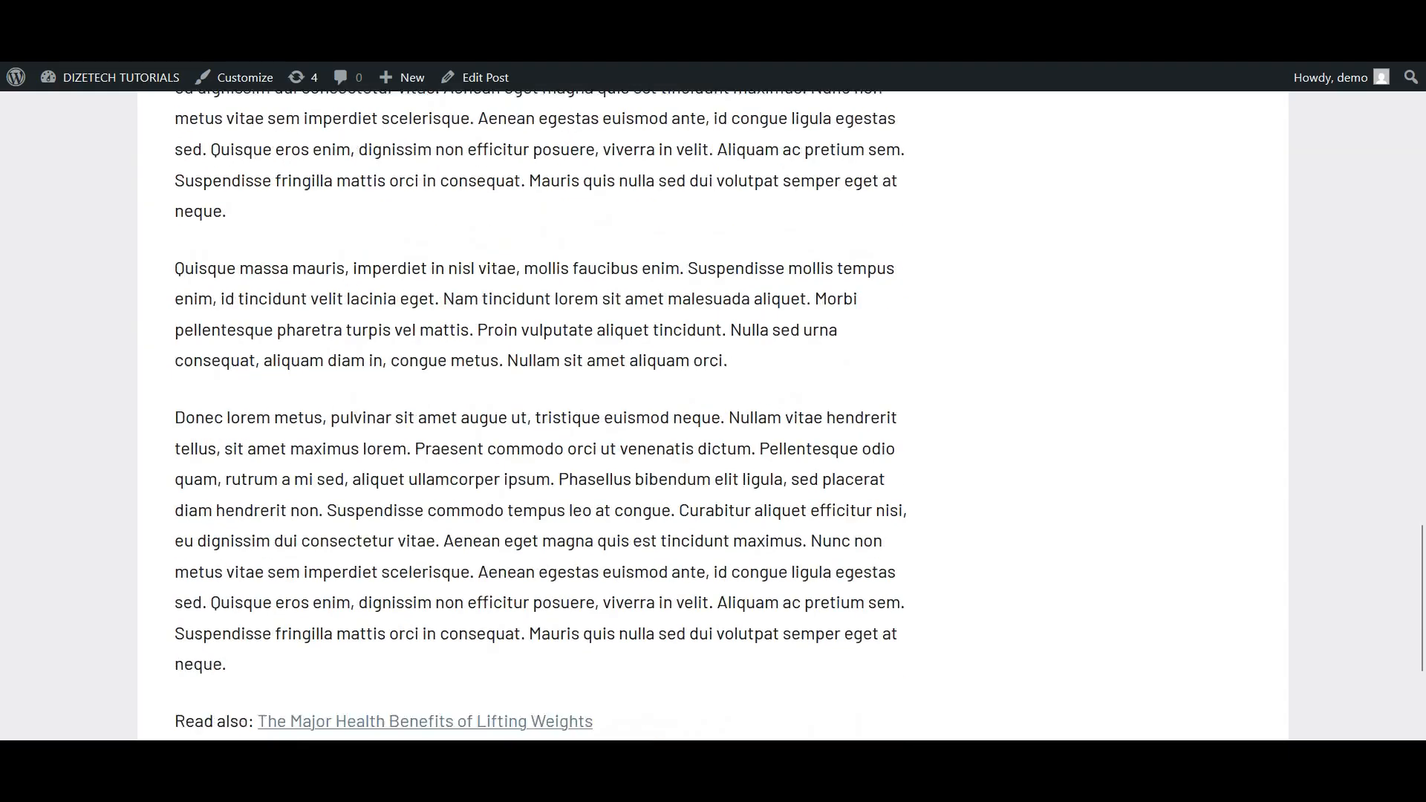
{"action": "scroll", "coordinate": [541, 416], "scroll_direction": "down", "scroll_amount": 3}
{"action": "left_click_drag", "start_coordinate": [175, 514], "coordinate": [593, 514]}
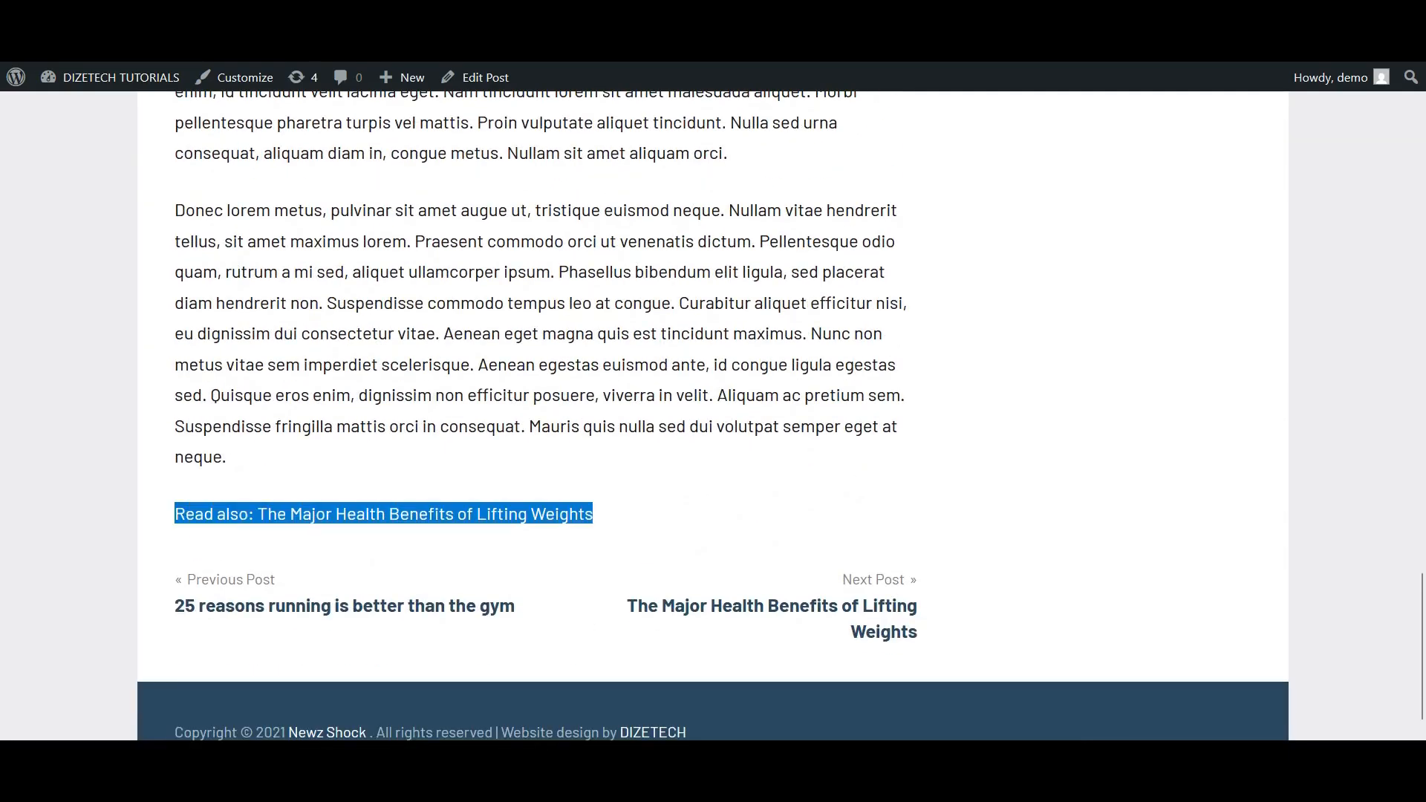
{"action": "left_click", "coordinate": [668, 514]}
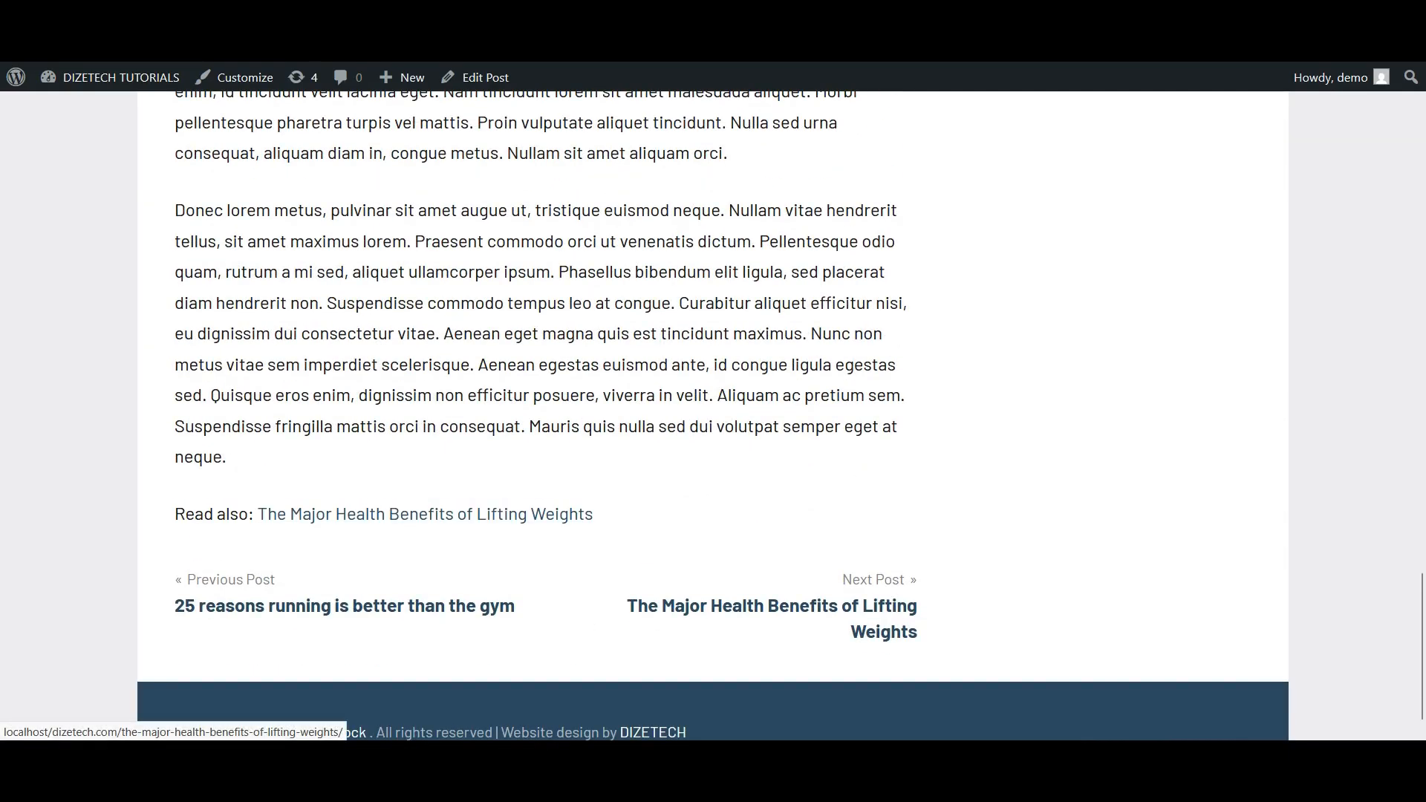
{"action": "left_click", "coordinate": [425, 514]}
{"action": "scroll", "coordinate": [425, 514], "scroll_direction": "down", "scroll_amount": 4}
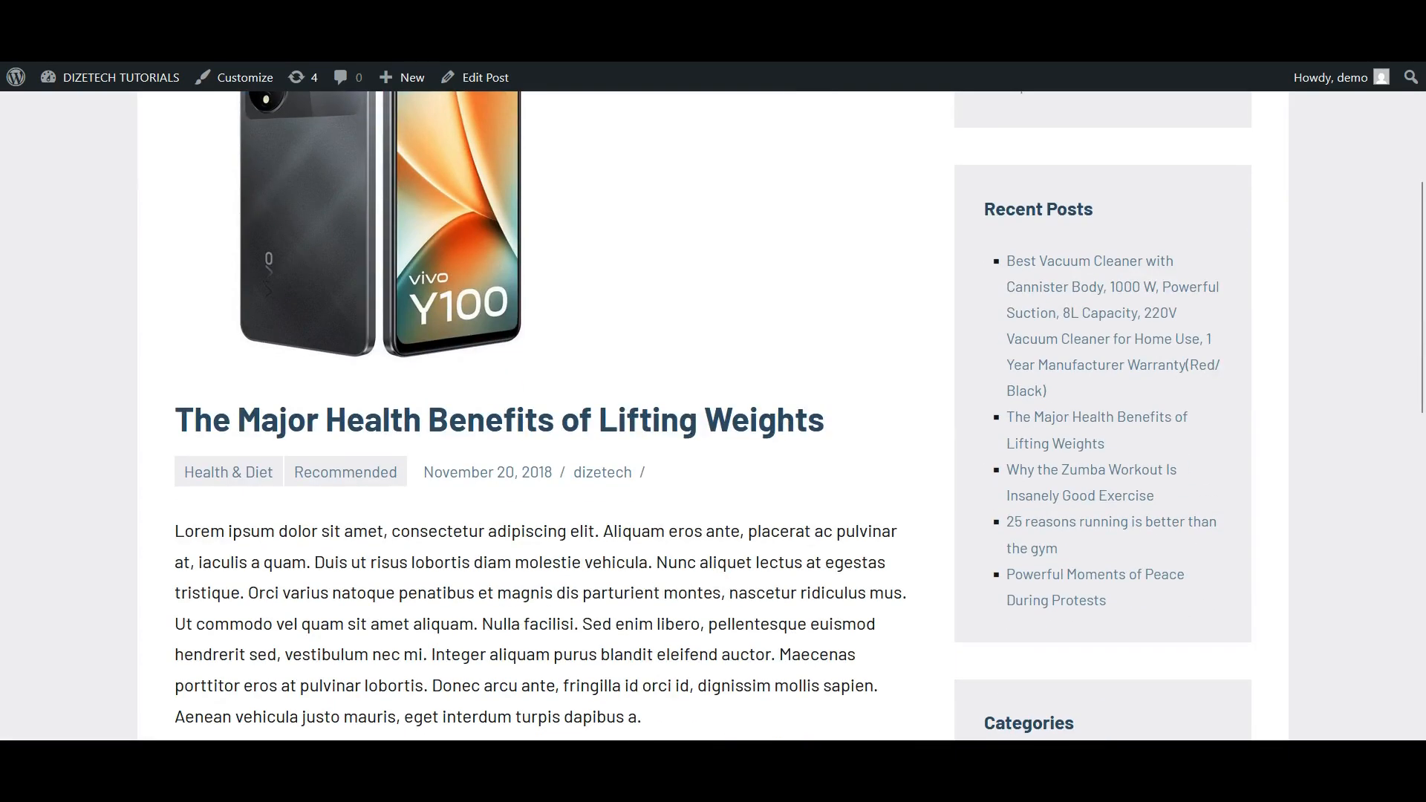
{"action": "scroll", "coordinate": [713, 413], "scroll_direction": "down", "scroll_amount": 4}
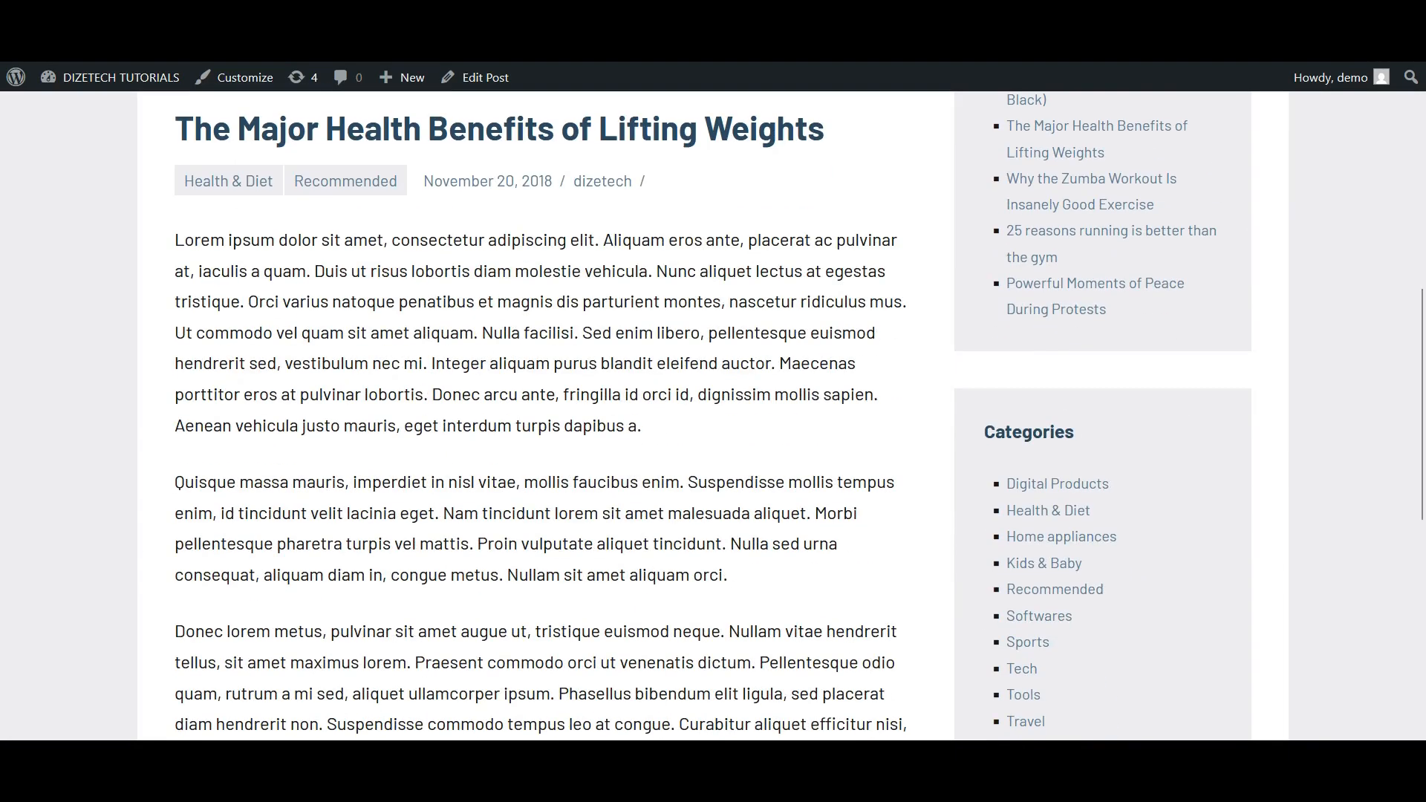
{"action": "scroll", "coordinate": [713, 416], "scroll_direction": "down", "scroll_amount": 6}
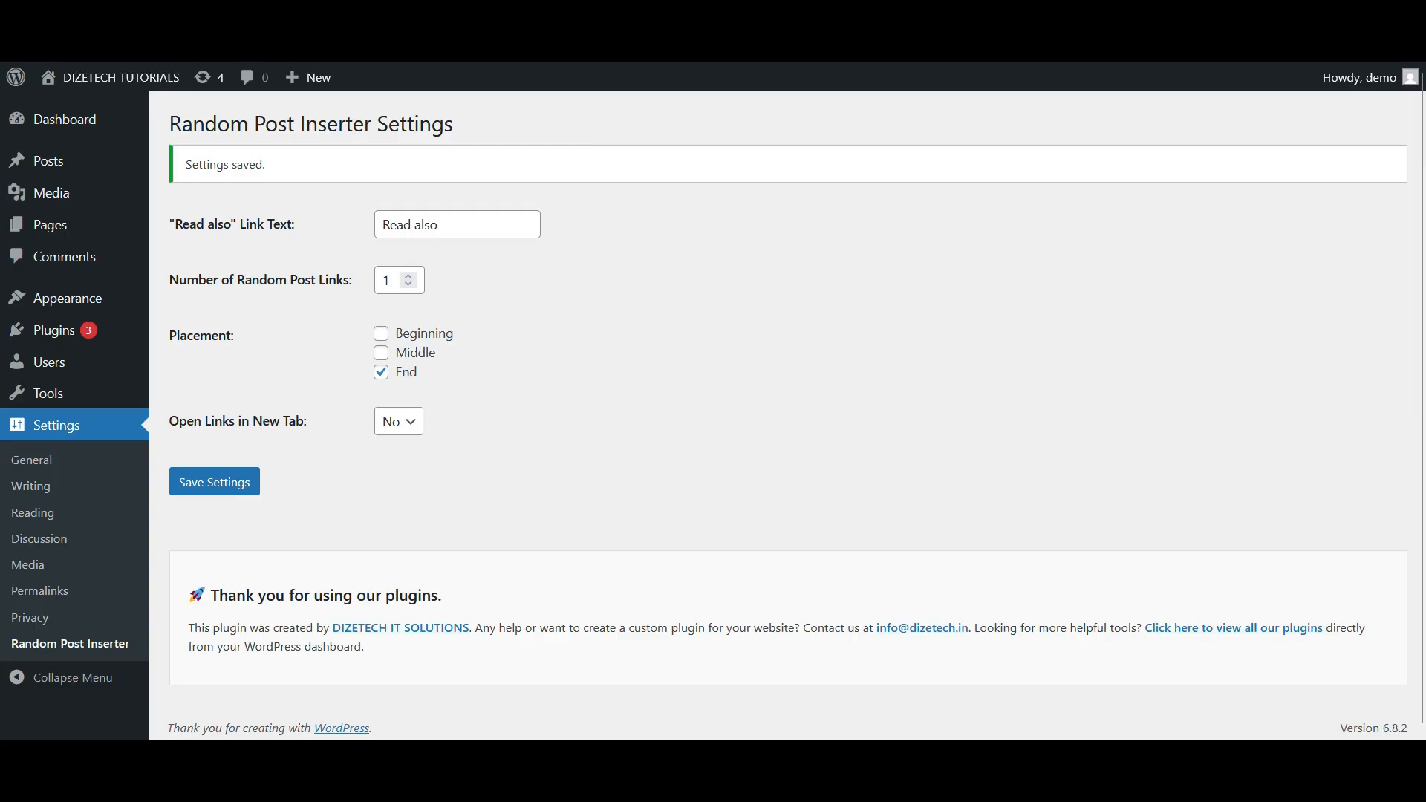
Set Open Links in New Tab to Yes and save the plugin settings
{"action": "left_click_drag", "start_coordinate": [179, 421], "coordinate": [297, 420]}
{"action": "left_click", "coordinate": [399, 421]}
{"action": "left_click", "coordinate": [394, 477]}
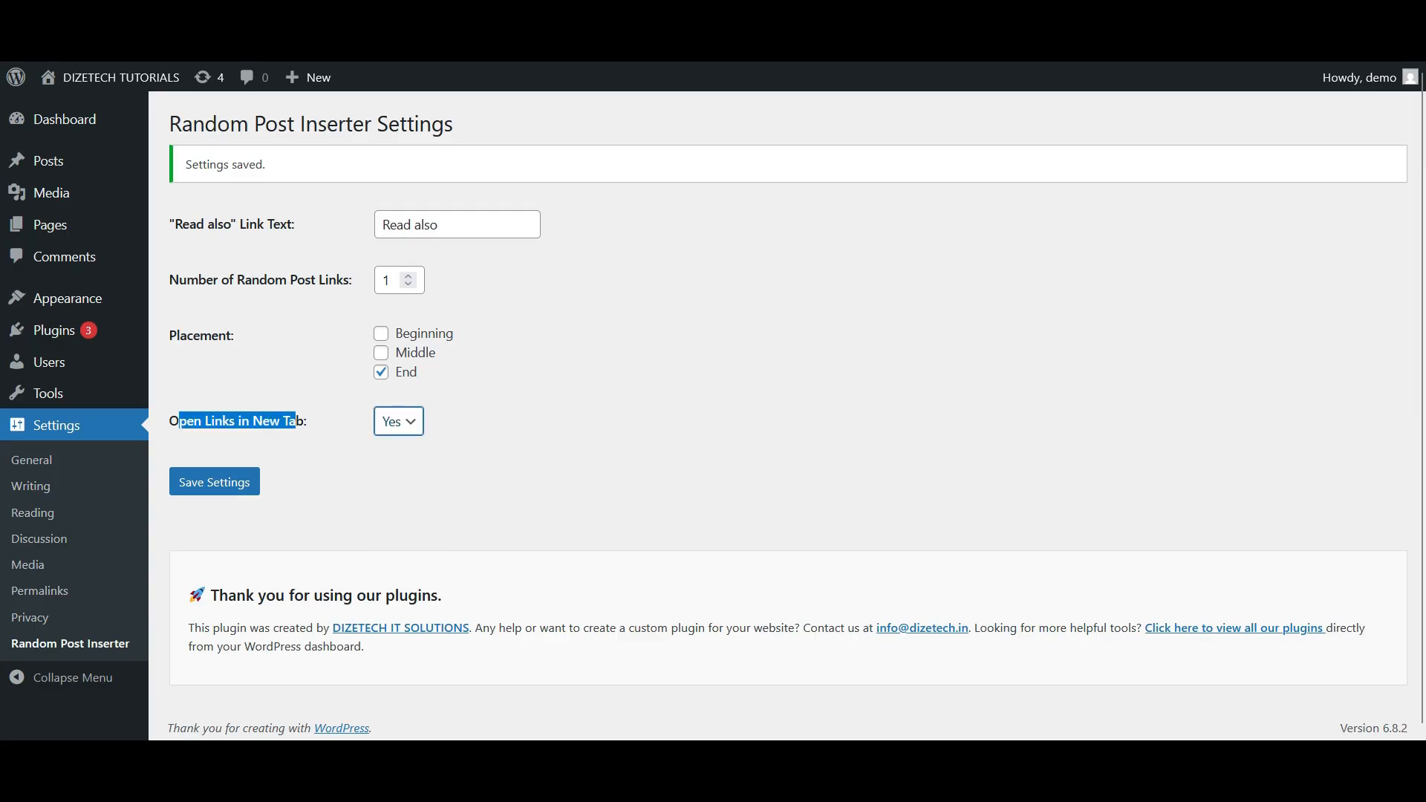
{"action": "left_click", "coordinate": [215, 482]}
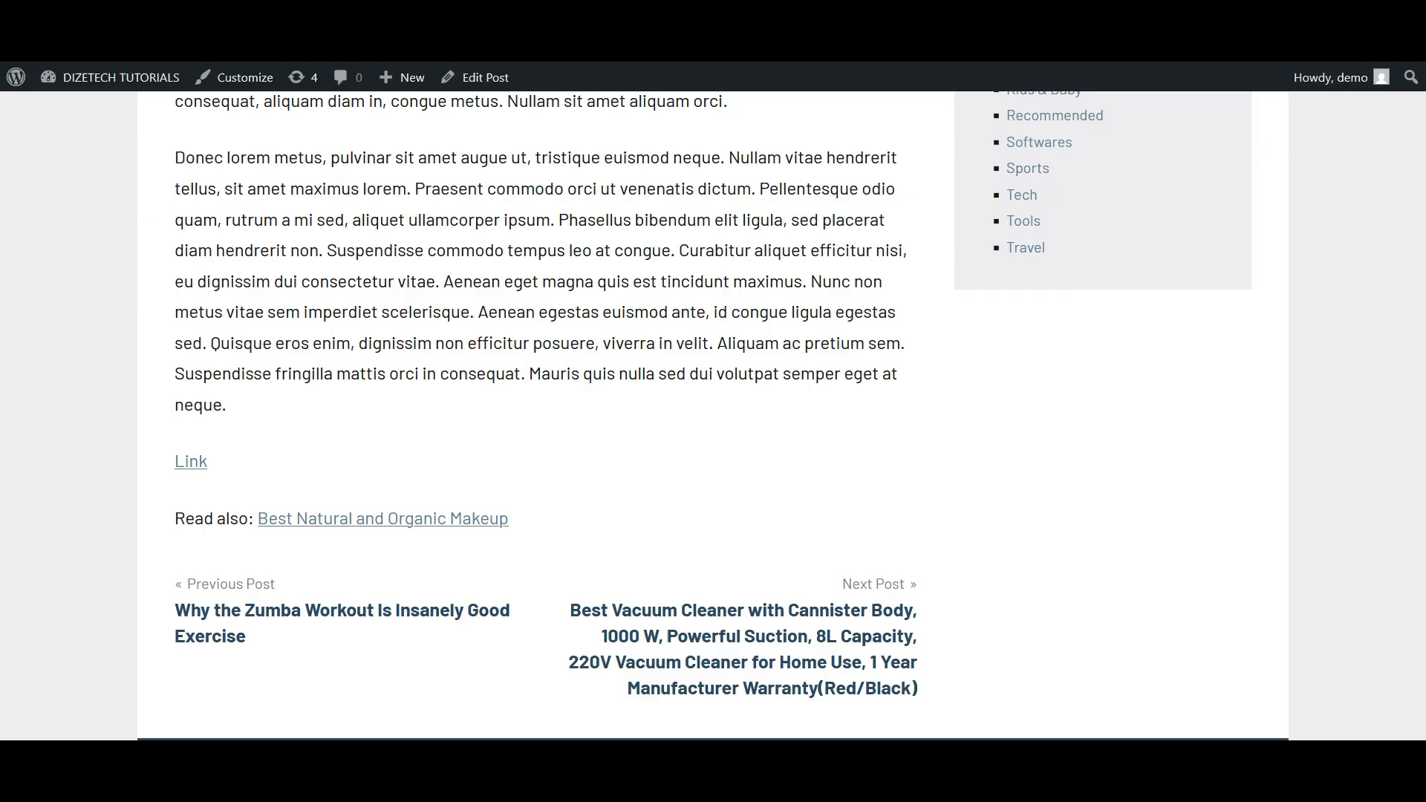
Reload the Lifting Weights post, open its "Read also" link to "Powerful Moments of Peace During Protests" and view the end of that post
{"action": "key", "text": "F5"}
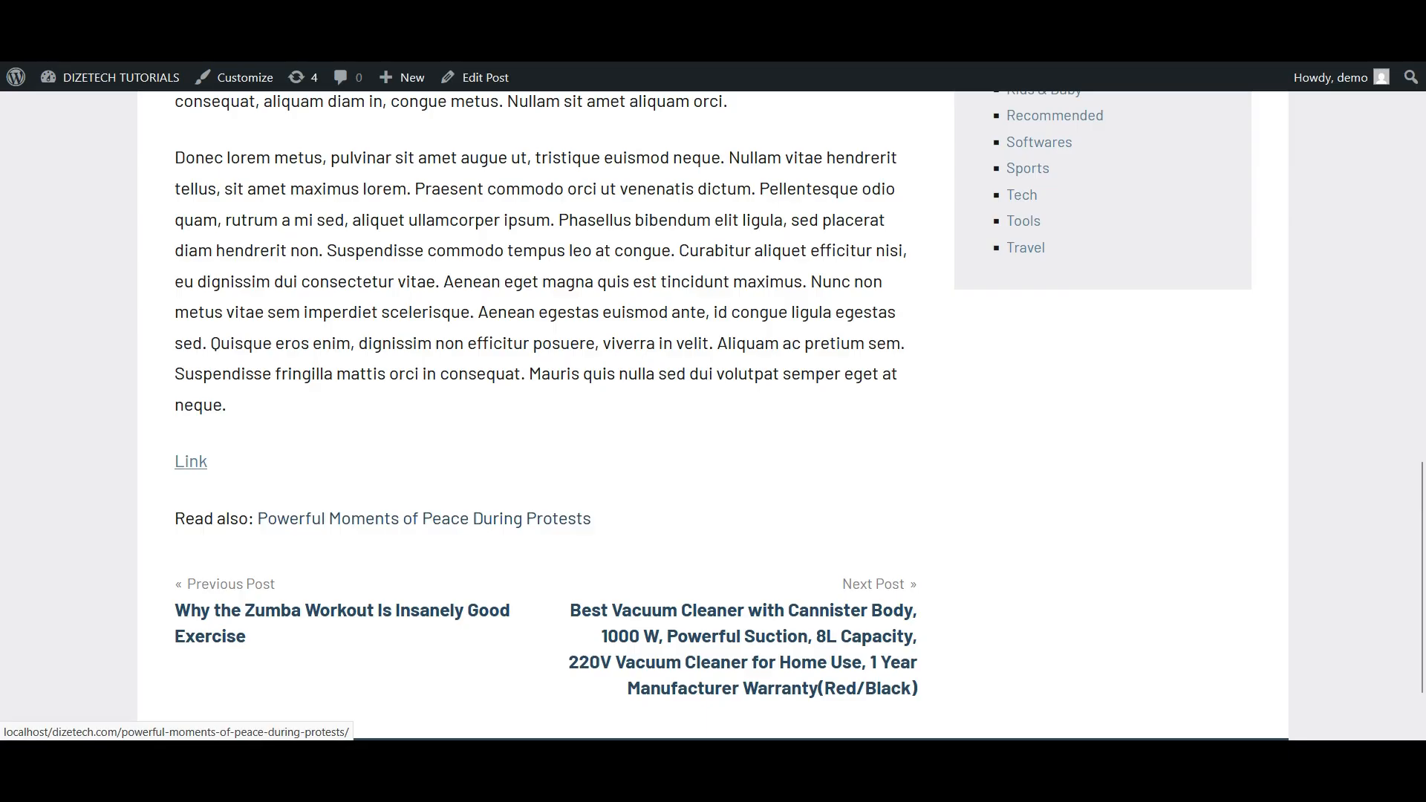
{"action": "left_click", "coordinate": [424, 518]}
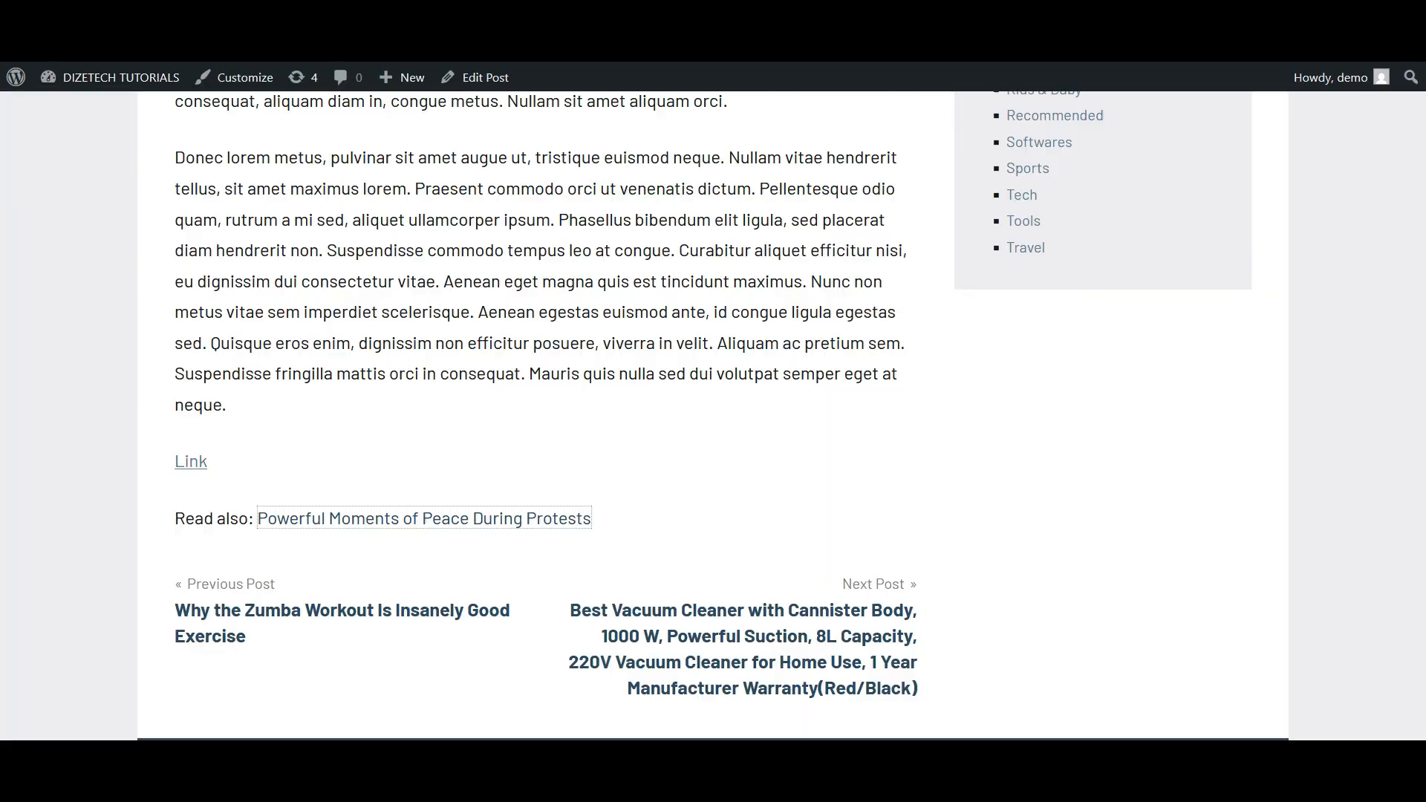
{"action": "left_click", "coordinate": [423, 518]}
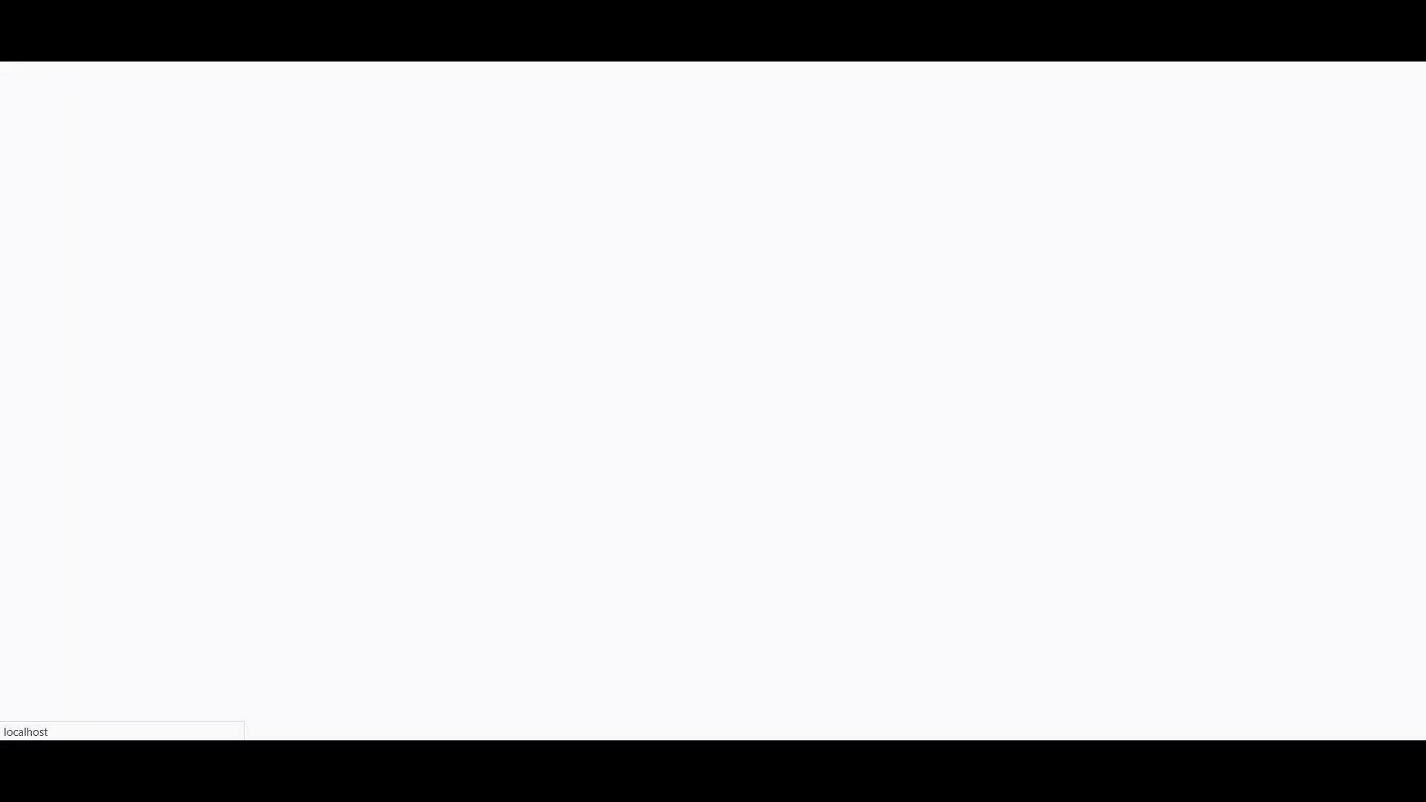
{"action": "scroll", "coordinate": [423, 499], "scroll_direction": "down", "scroll_amount": 15}
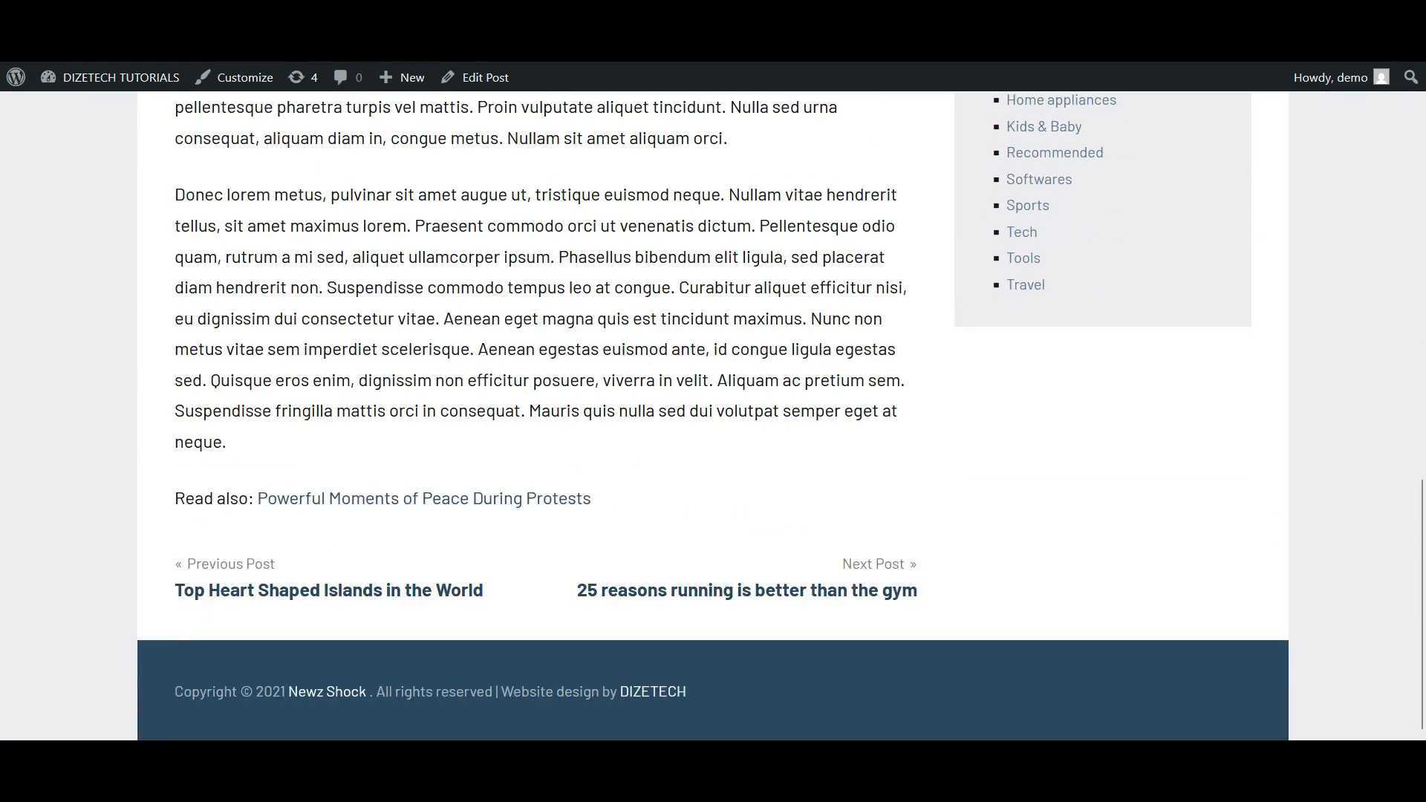
Follow the "Read also" link ending the "Powerful Moments of Peace During Protests" post, reload the page and check which random post is linked
{"action": "left_click", "coordinate": [423, 499]}
{"action": "scroll", "coordinate": [424, 498], "scroll_direction": "down", "scroll_amount": 15}
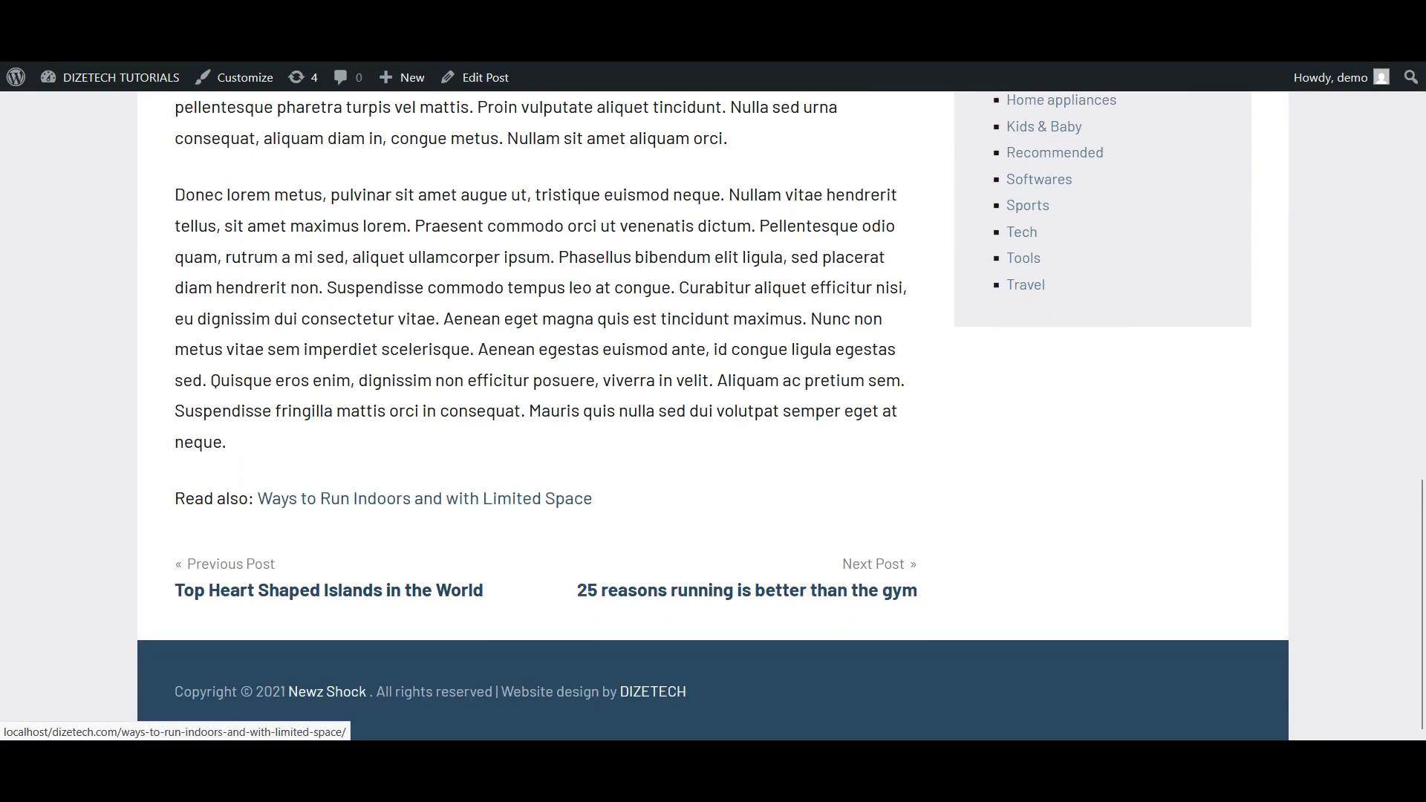
{"action": "left_click", "coordinate": [424, 499]}
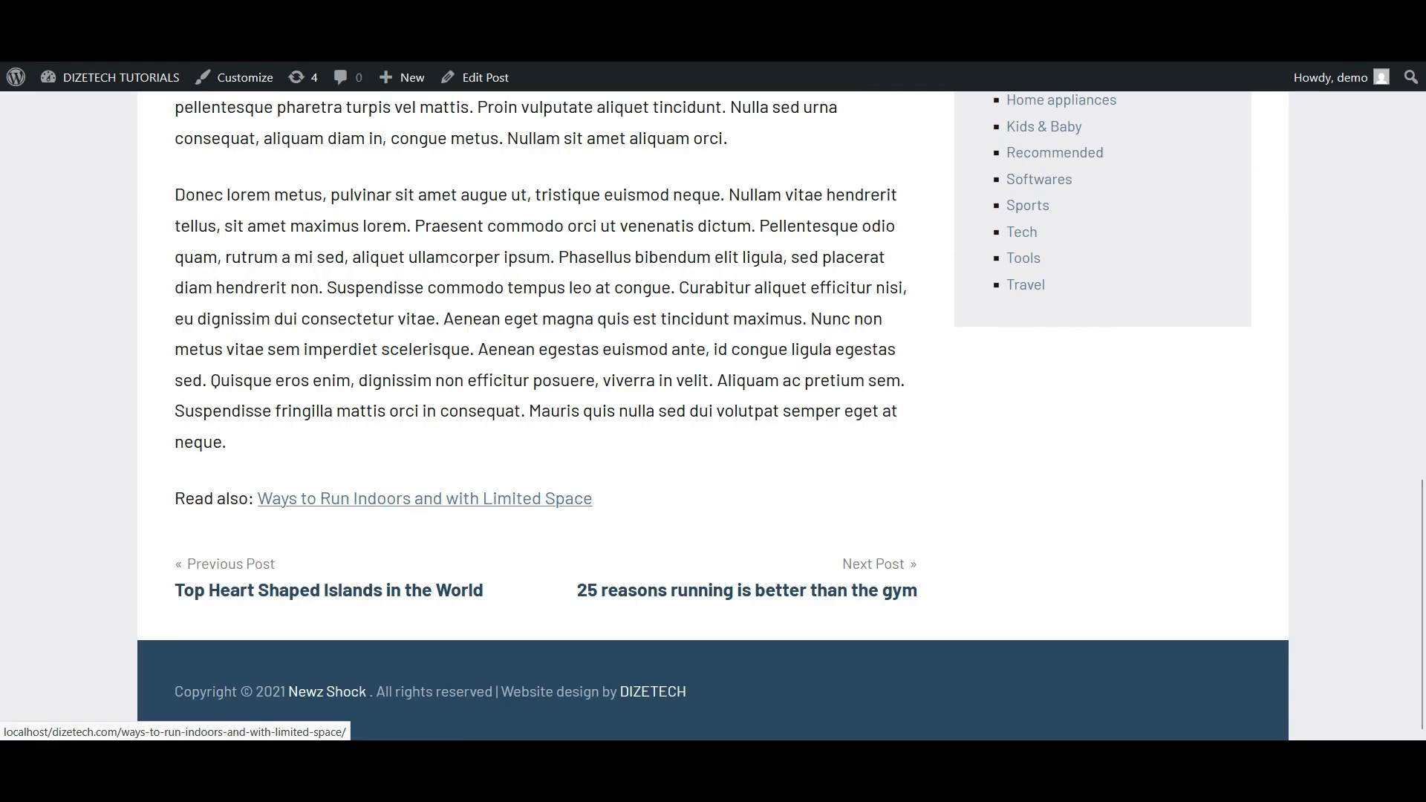
{"action": "key", "text": "F5"}
{"action": "left_click_drag", "start_coordinate": [641, 500], "coordinate": [174, 499]}
{"action": "left_click", "coordinate": [173, 501]}
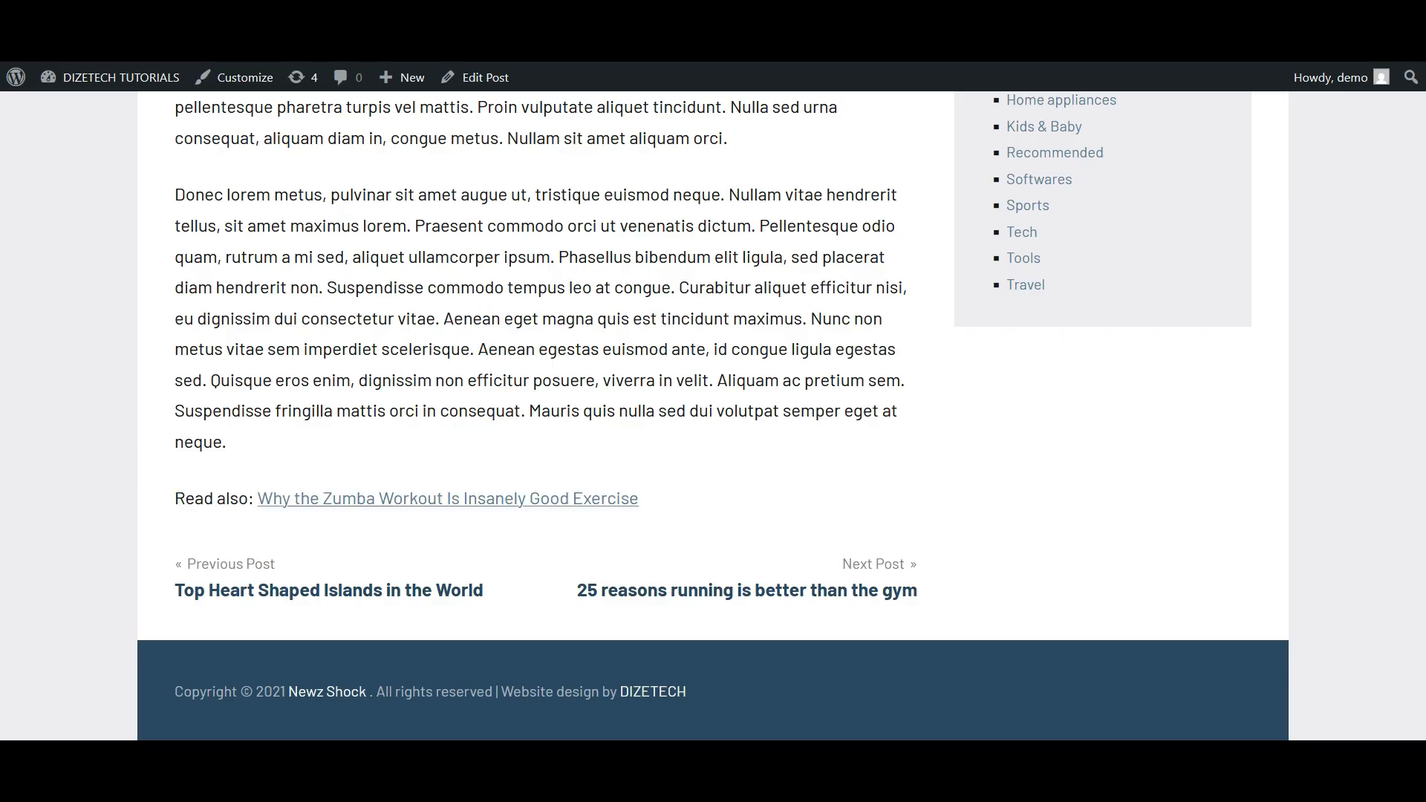
Look through the "Powerful Moments of Peace During Protests" post from its start to its end and highlight the "Read also:" label
{"action": "scroll", "coordinate": [713, 416], "scroll_direction": "up", "scroll_amount": 8}
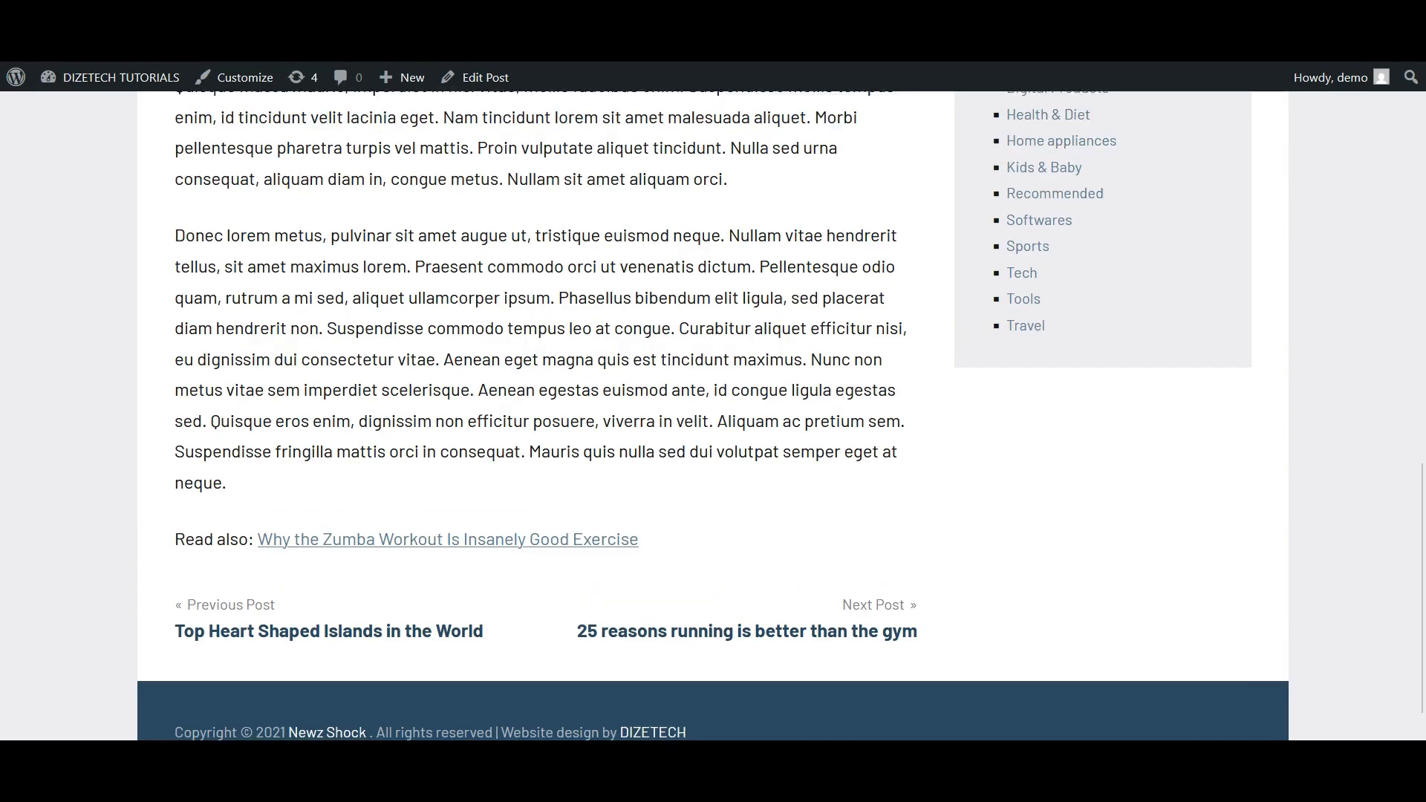
{"action": "scroll", "coordinate": [713, 416], "scroll_direction": "up", "scroll_amount": 3}
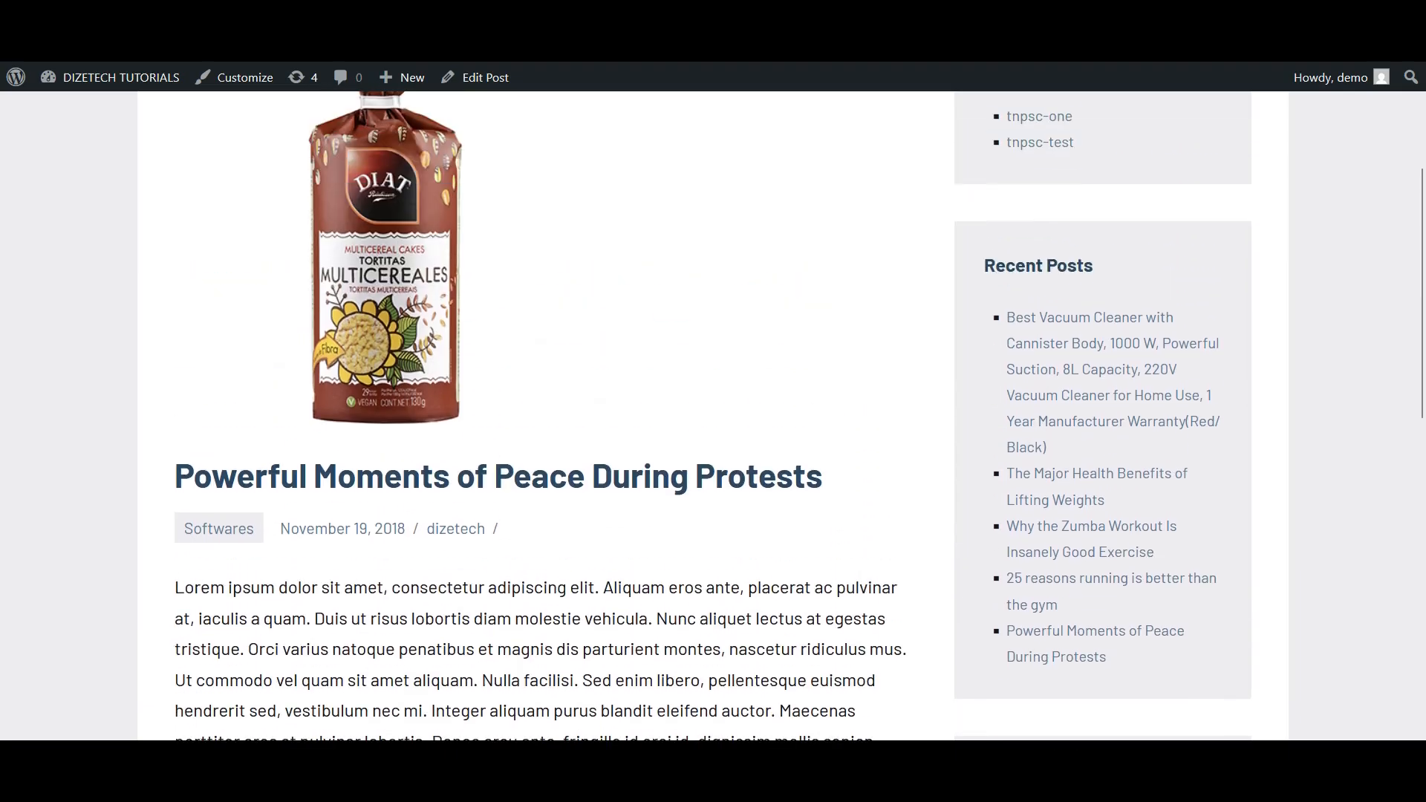
{"action": "scroll", "coordinate": [713, 416], "scroll_direction": "up", "scroll_amount": 3}
{"action": "scroll", "coordinate": [714, 416], "scroll_direction": "down", "scroll_amount": 8}
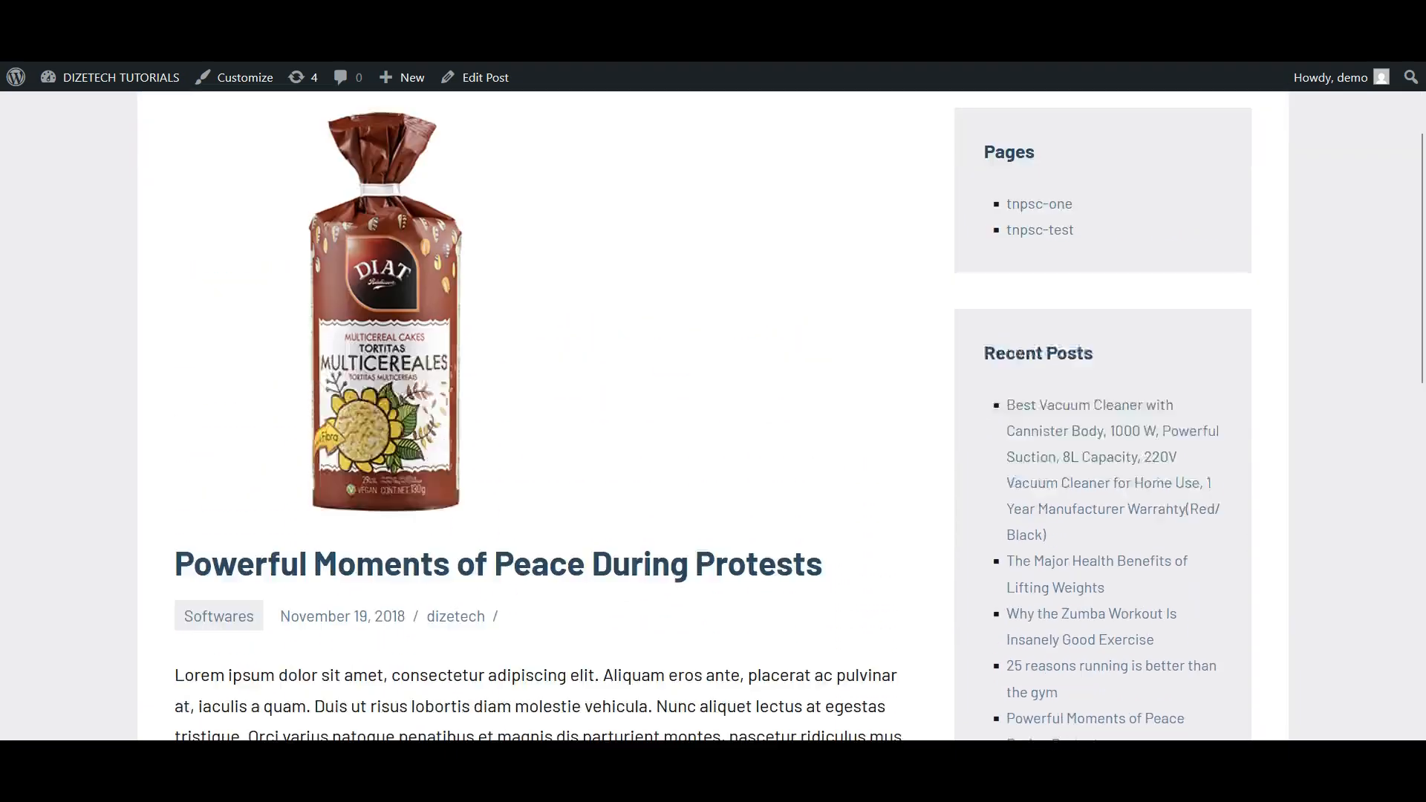
{"action": "scroll", "coordinate": [713, 416], "scroll_direction": "down", "scroll_amount": 3}
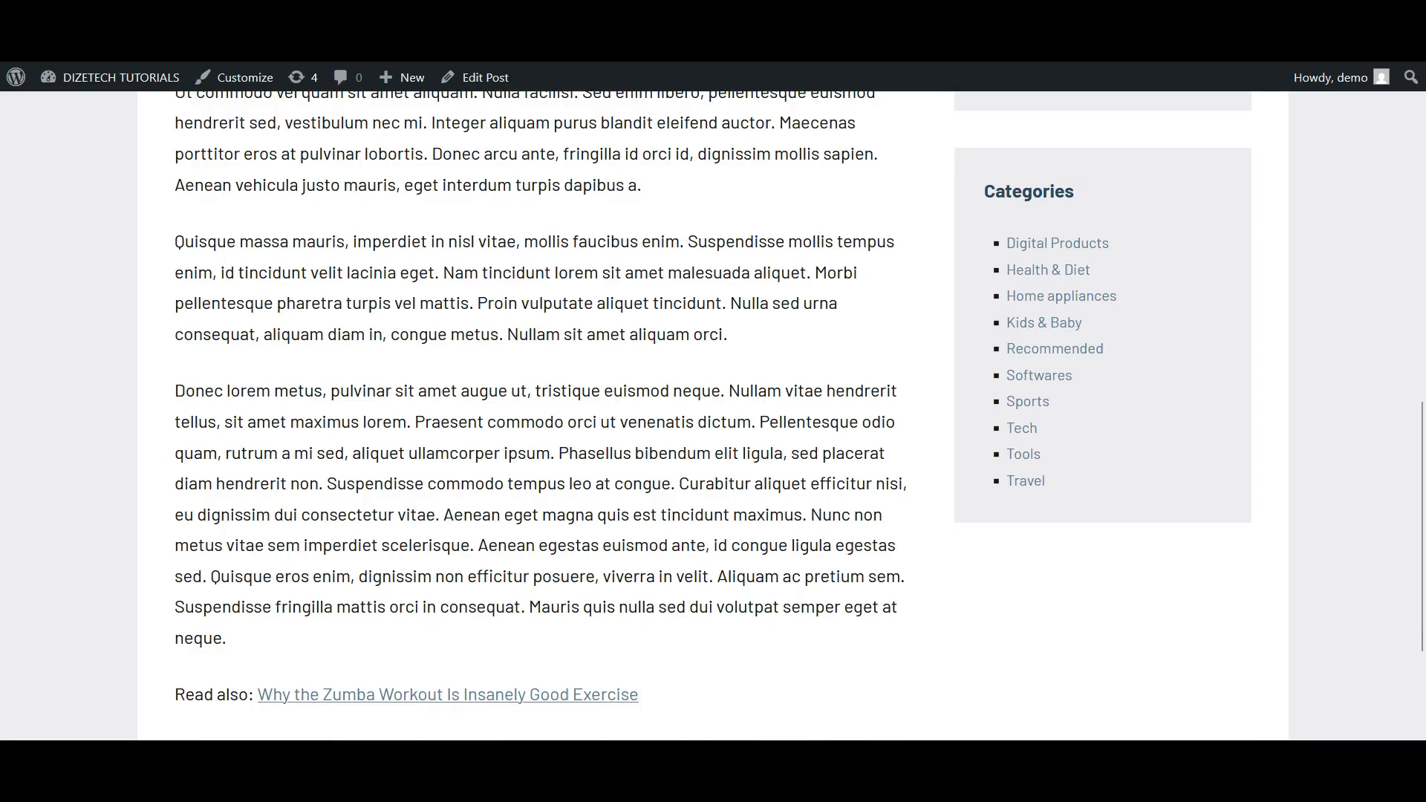
{"action": "left_click_drag", "start_coordinate": [175, 695], "coordinate": [254, 695]}
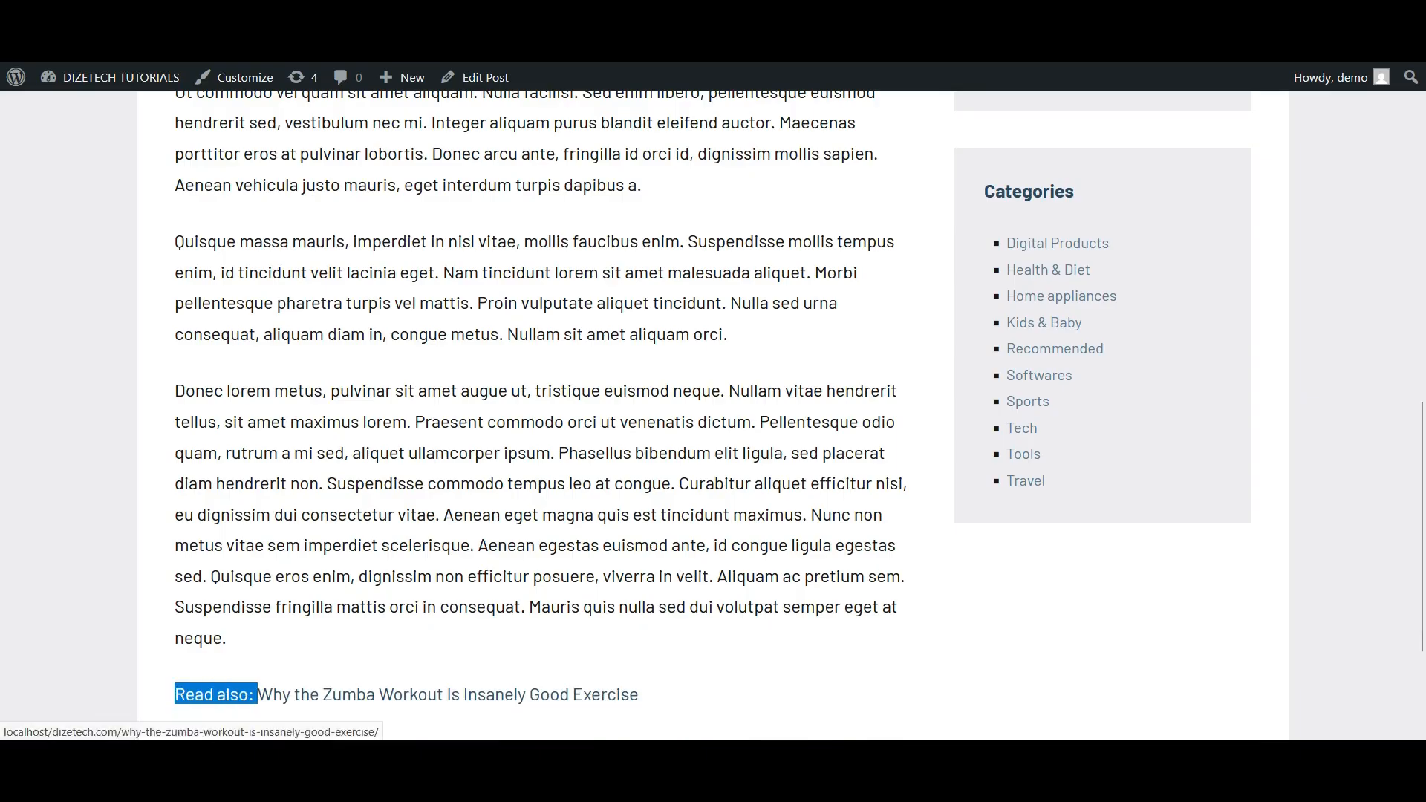
{"action": "left_click", "coordinate": [312, 662]}
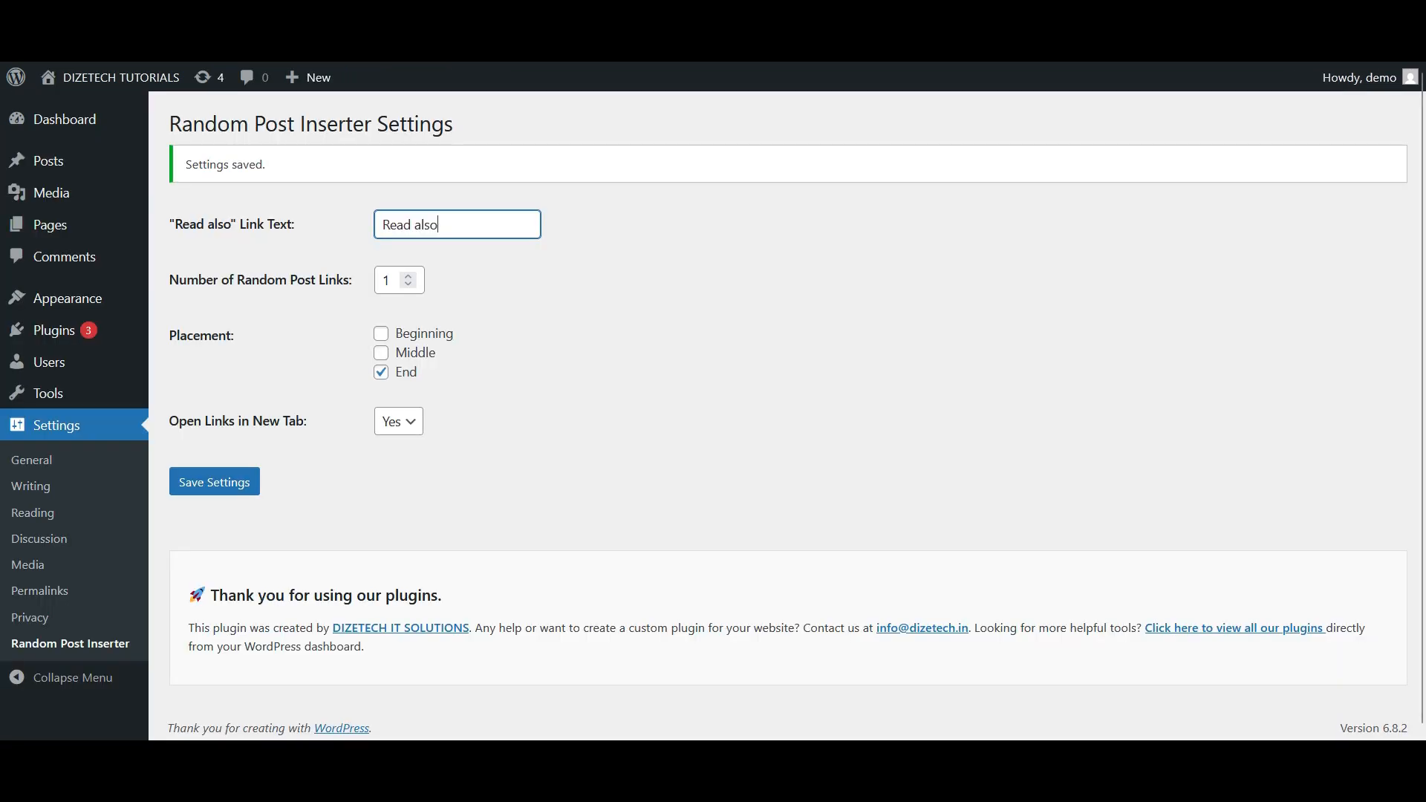
Replace the "Read also" link text with "மேலும் படிக்க" and save the plugin settings
{"action": "key", "text": "BackSpace"}
{"action": "type", "text": "மேலும் படிக்க"}
{"action": "left_click", "coordinate": [214, 481]}
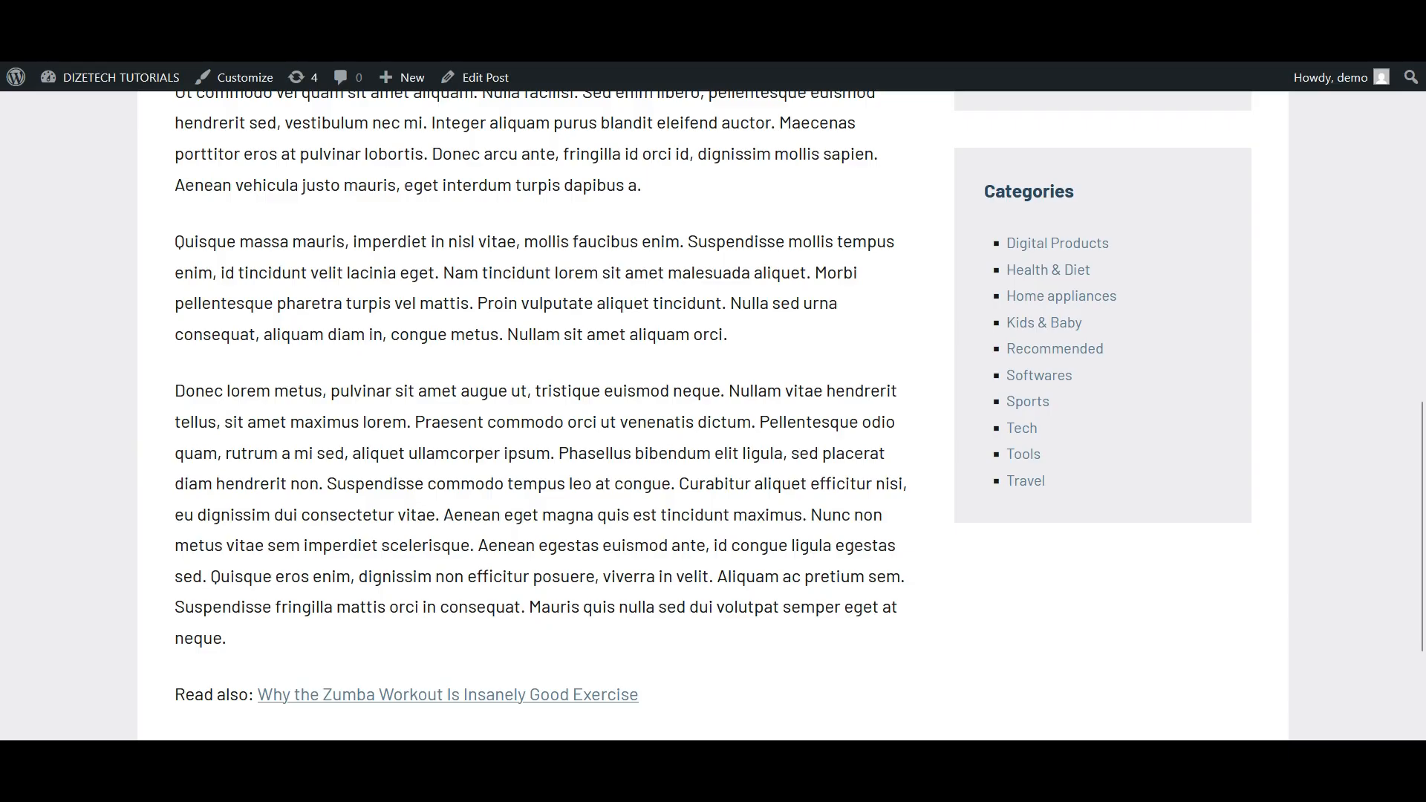
Reload the "Powerful Moments of Peace During Protests" post and check the Tamil label of the random post link at its end
{"action": "key", "text": "F5"}
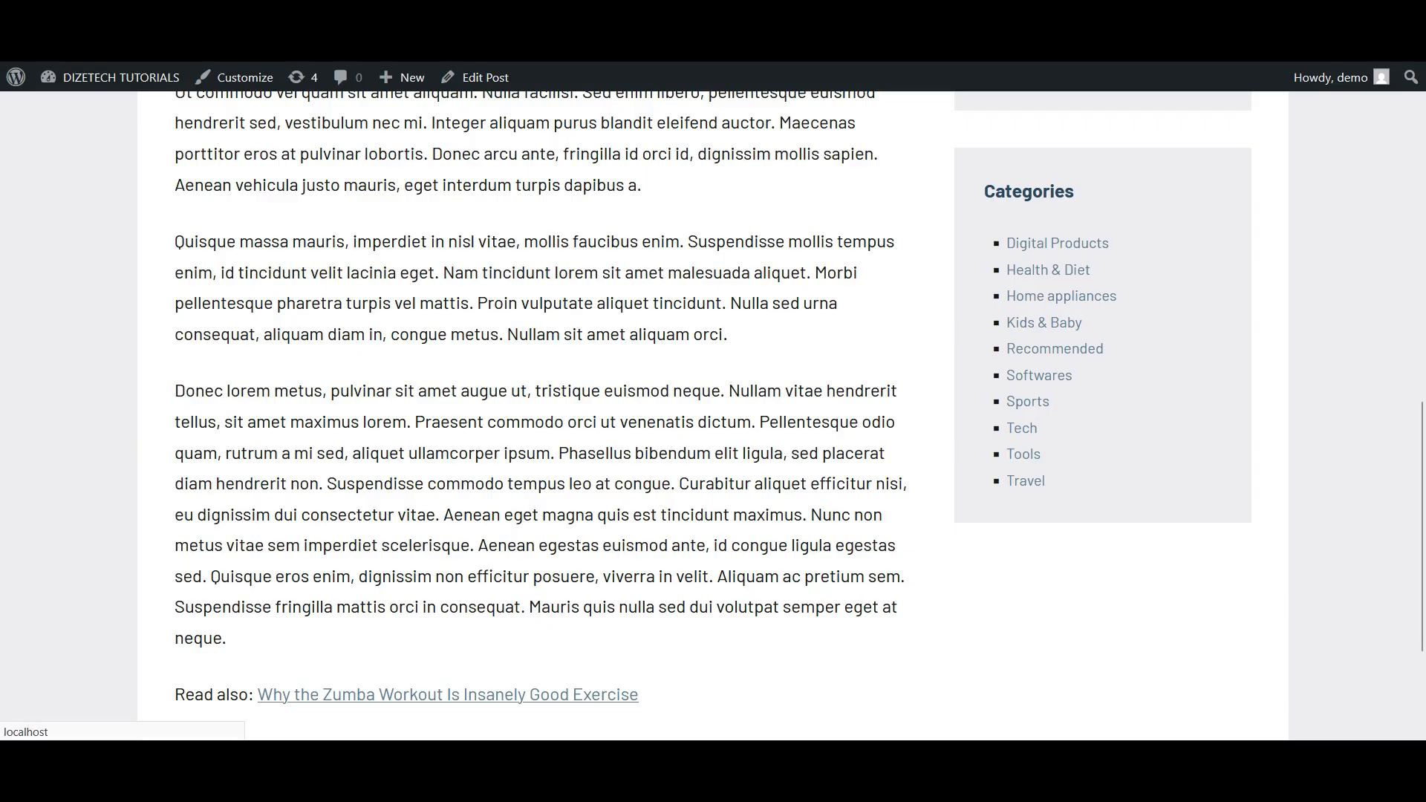
{"action": "scroll", "coordinate": [714, 416], "scroll_direction": "down", "scroll_amount": 3}
{"action": "left_click_drag", "start_coordinate": [175, 499], "coordinate": [307, 498]}
{"action": "left_click", "coordinate": [421, 546]}
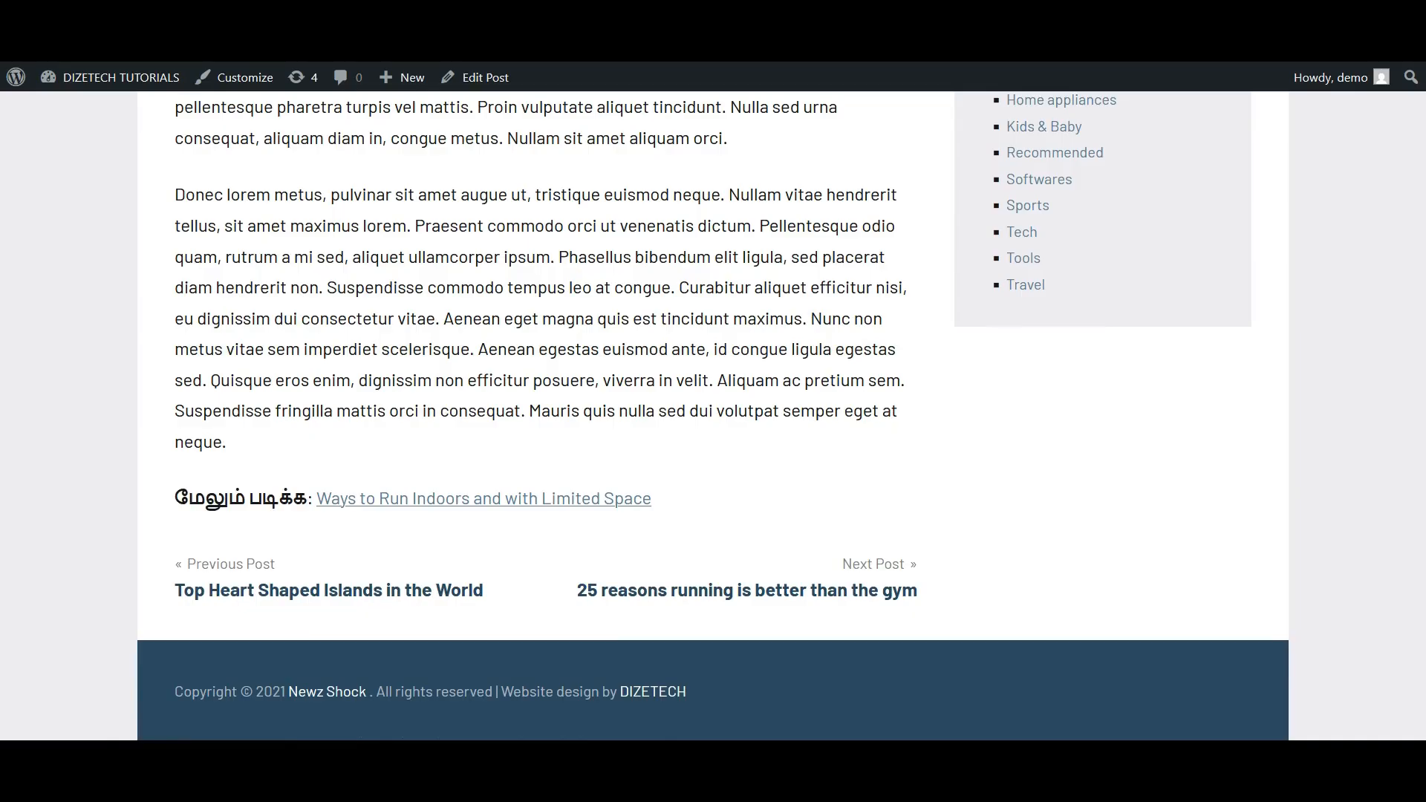
Switch to the DIZETECH website and look through its home page
{"action": "key", "text": "ctrl+Tab"}
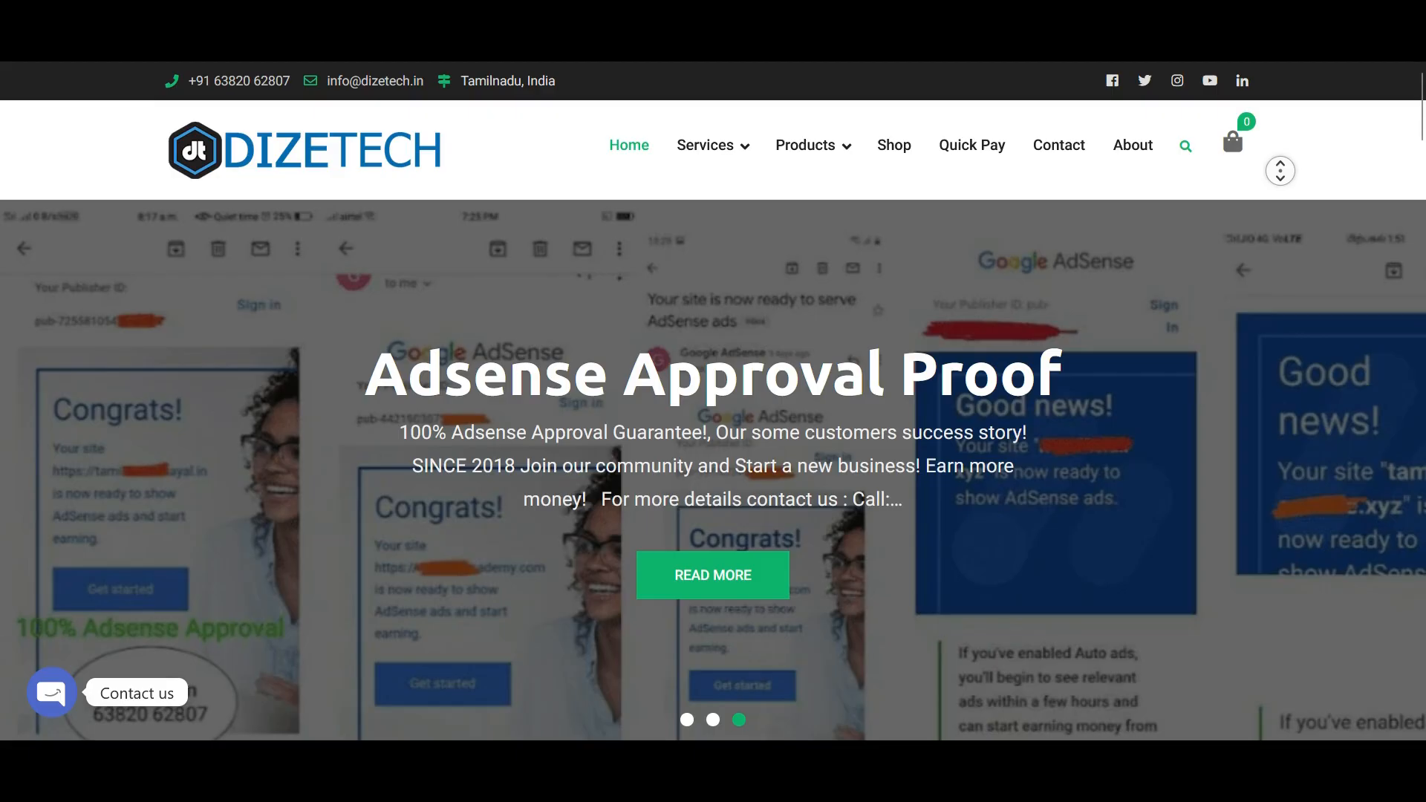
{"action": "middle_click", "coordinate": [1280, 171]}
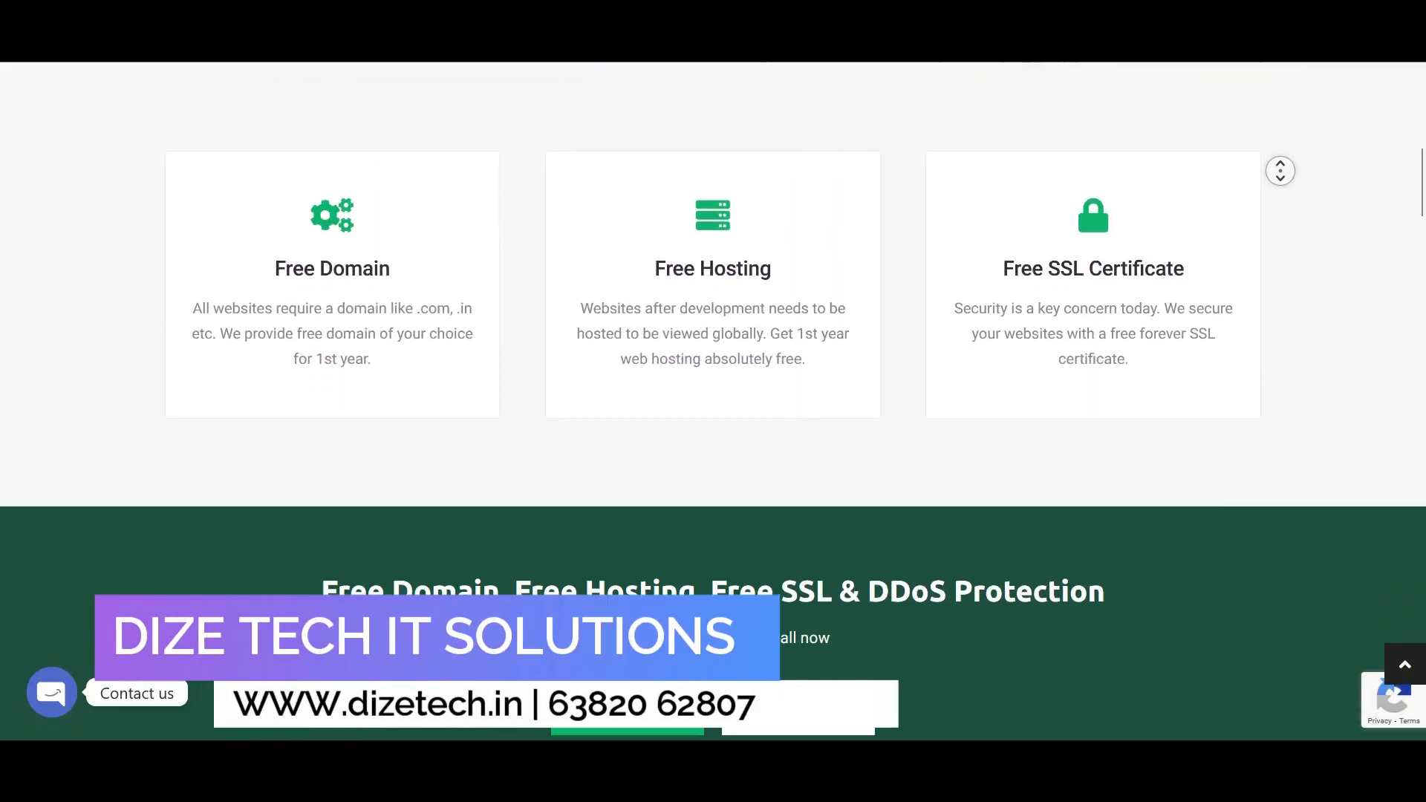